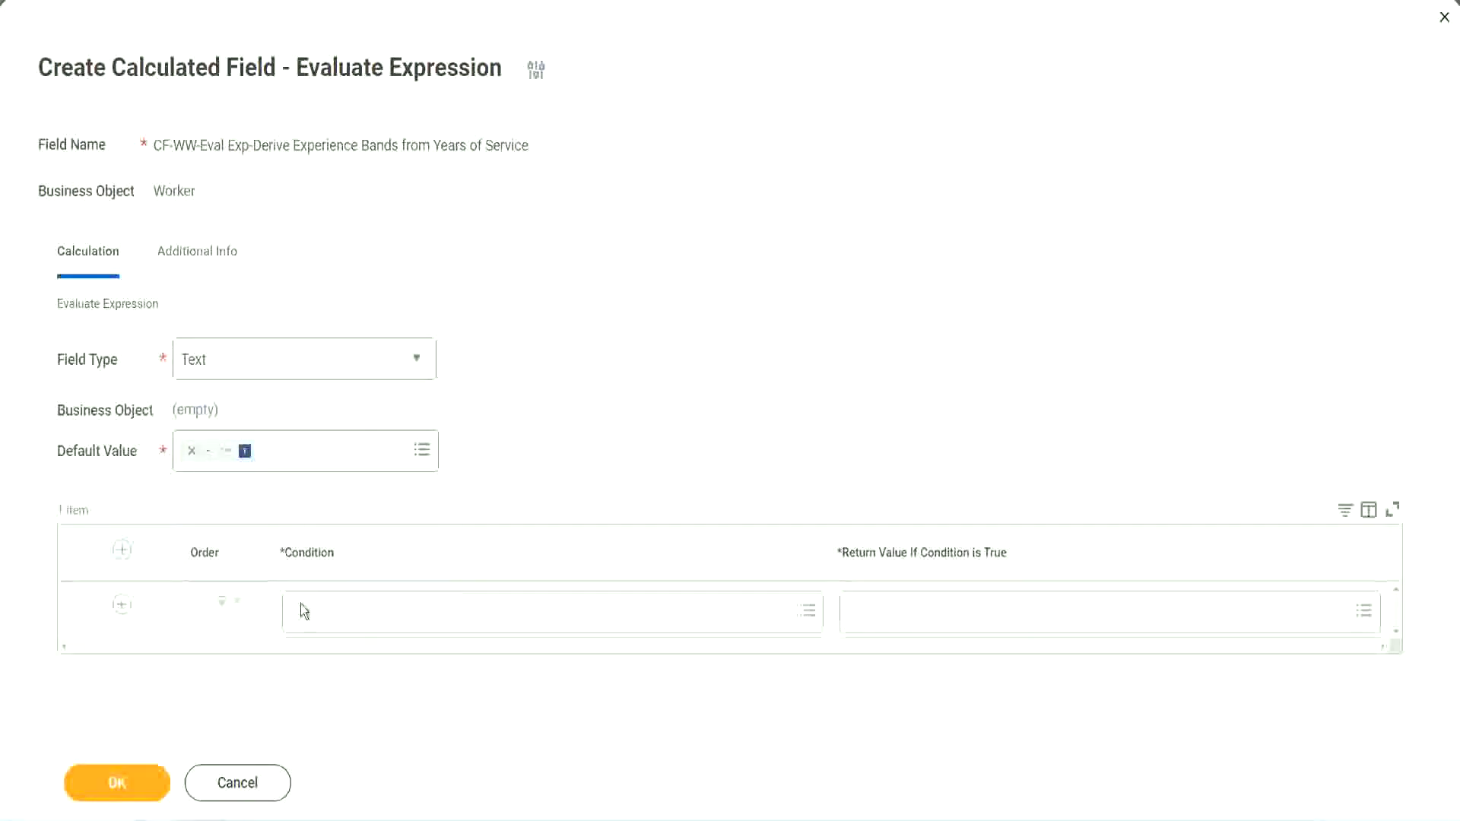
Step: Select the Field 1 name (Length of Service between 0 and 7 years) in the Notepad++ notes
click(344, 613)
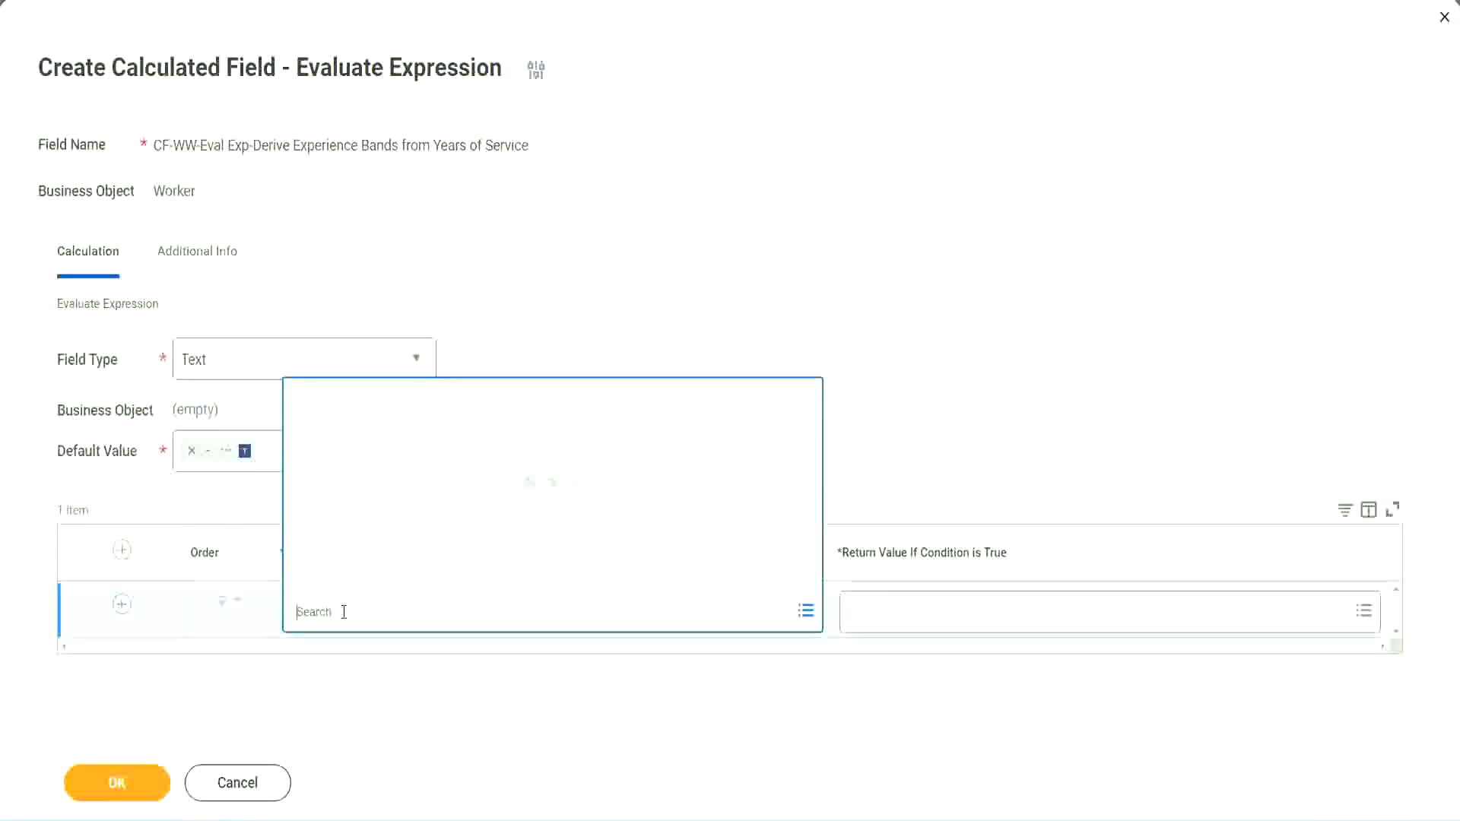
click(561, 345)
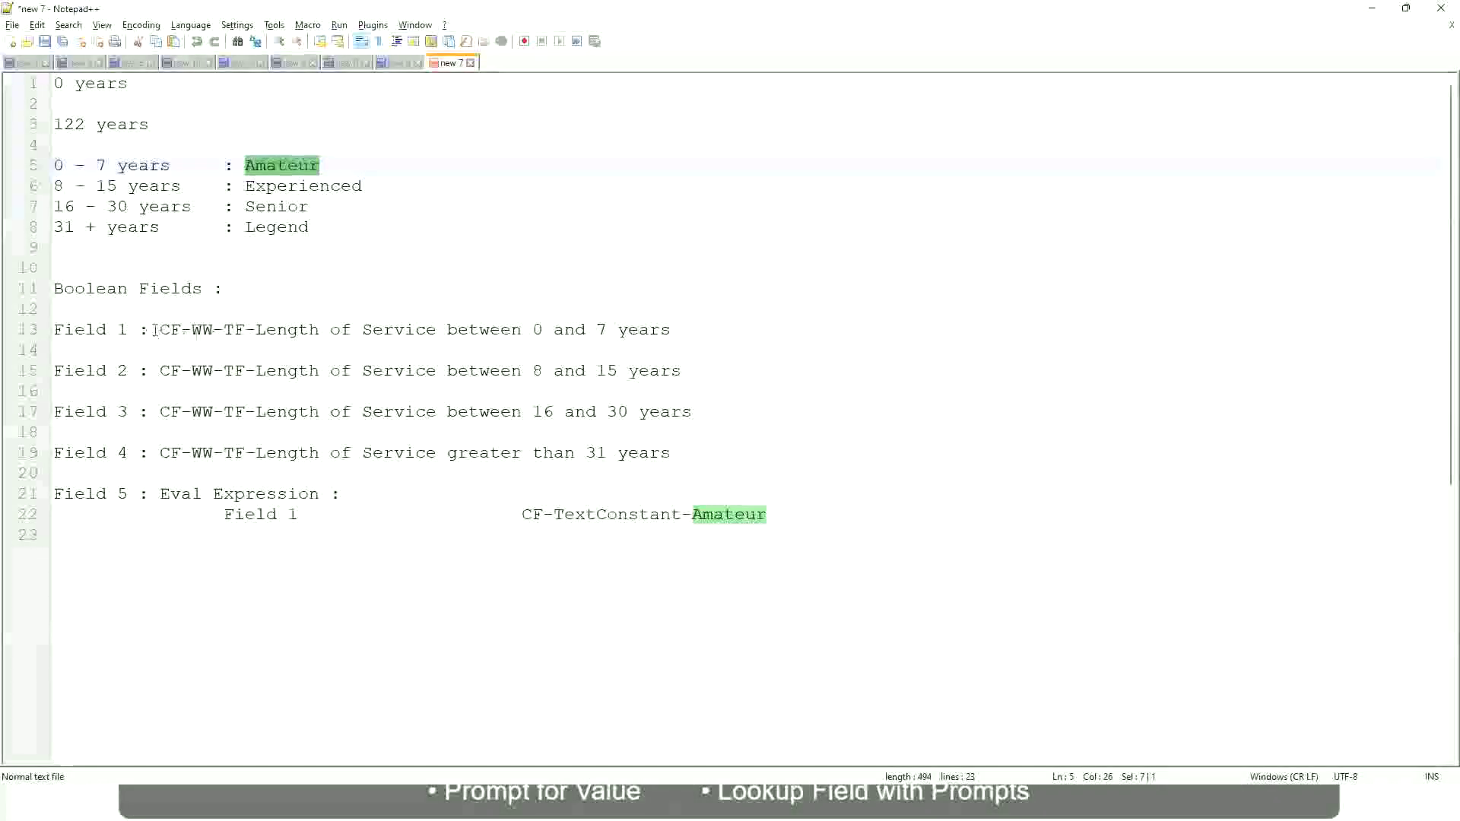
drag(160, 330, 672, 336)
key(ctrl+c)
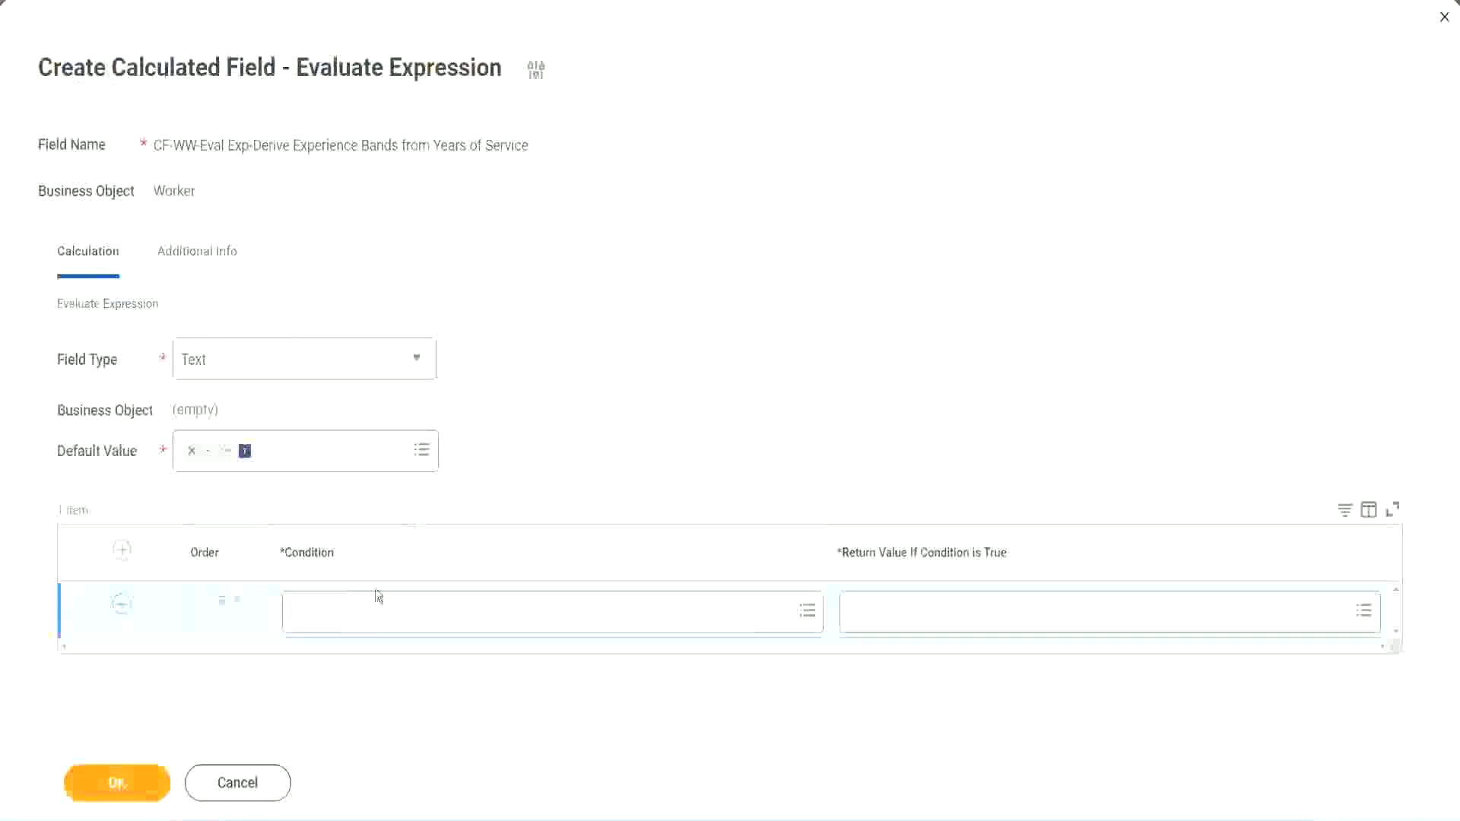
Step: Paste the copied name into the Condition prompt and pick CF-WW-TF-Length of Service between 0 and 7 years
click(371, 618)
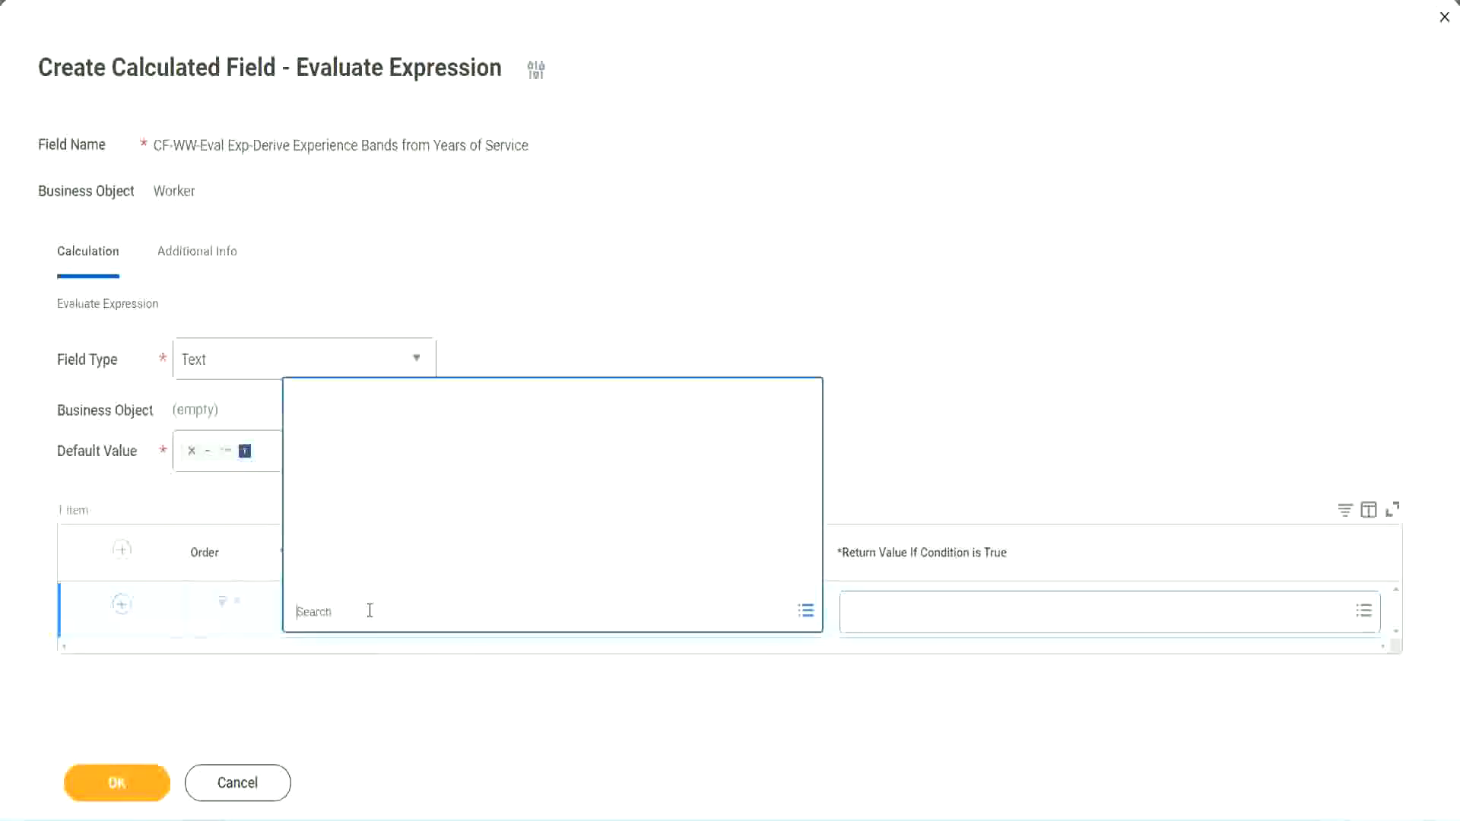
key(ctrl+v)
key(Return)
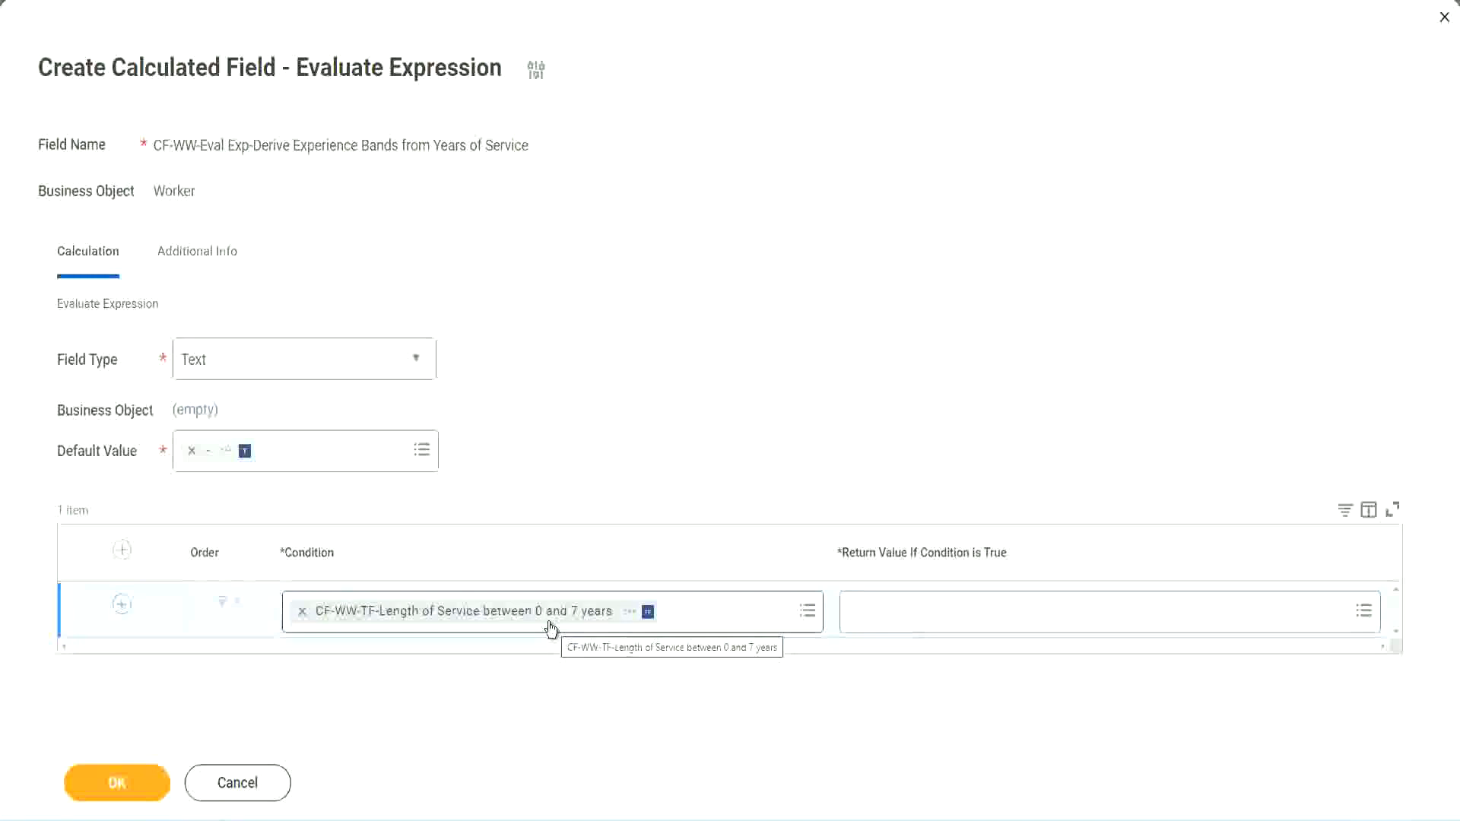
click(947, 617)
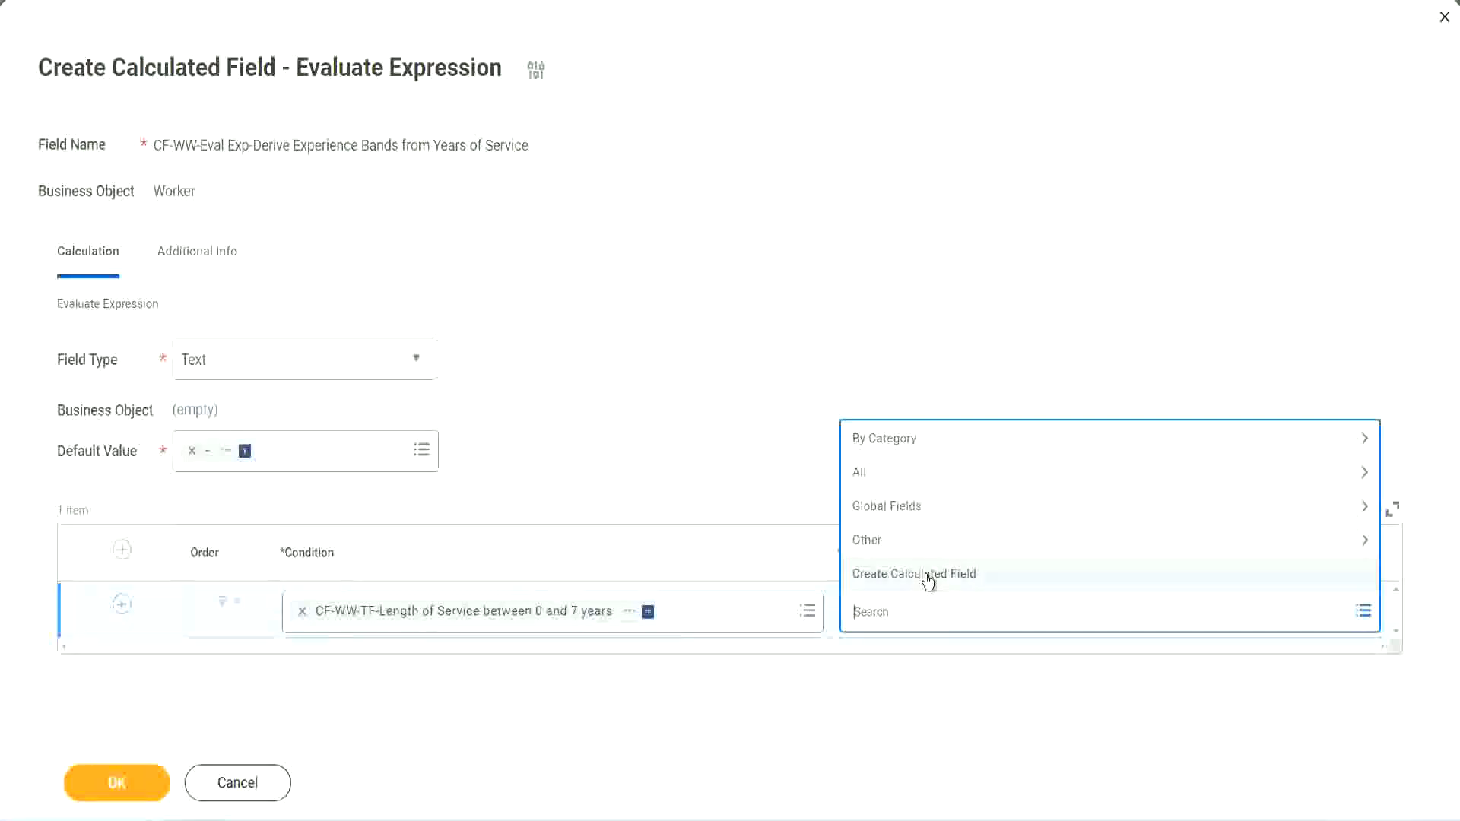
Step: Discard a mistyped 'Amaterue' search and reopen the first row's Return Value prompt list
click(846, 378)
click(879, 620)
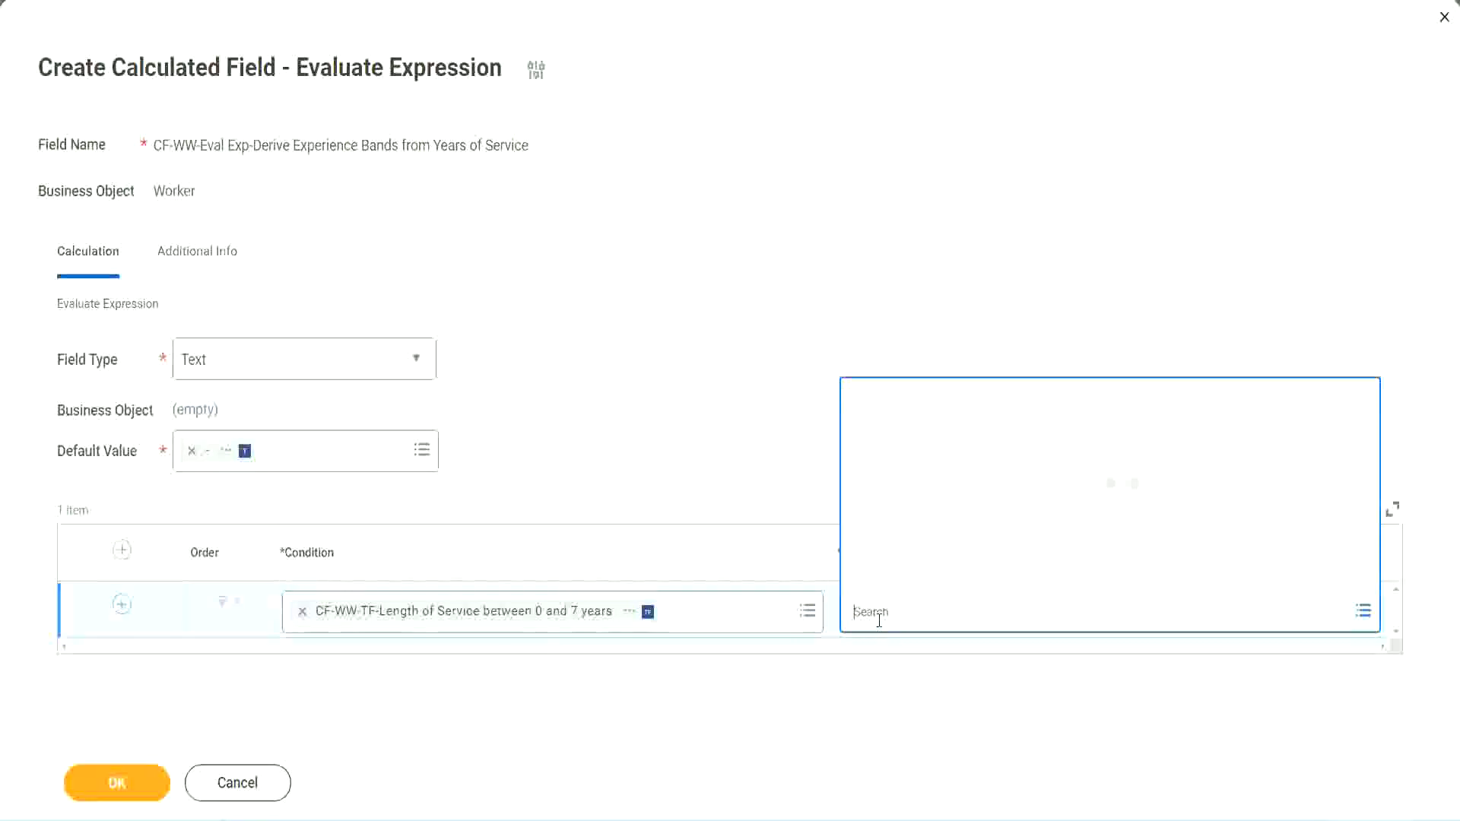
text(Amaterue)
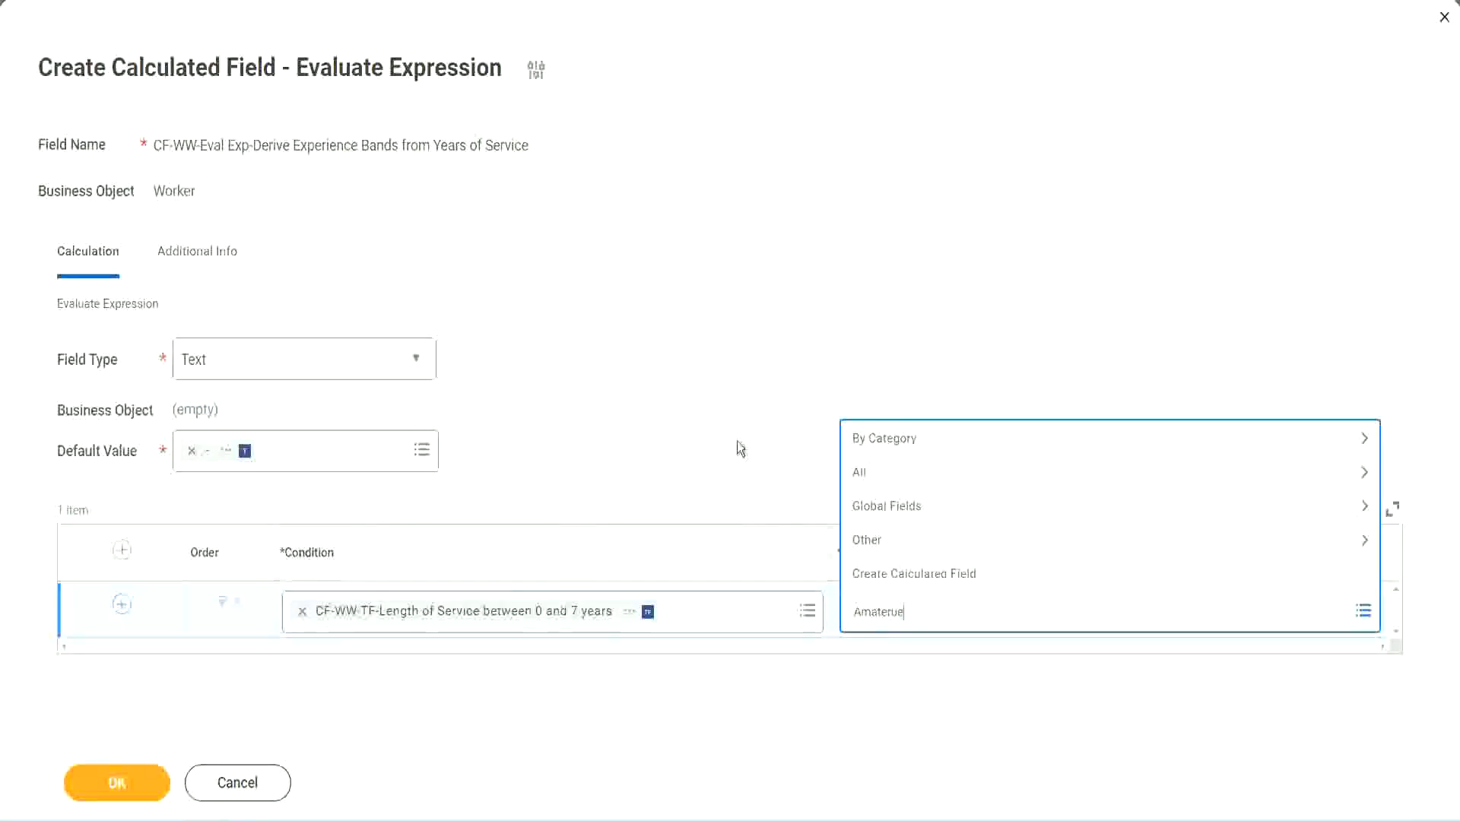
click(737, 441)
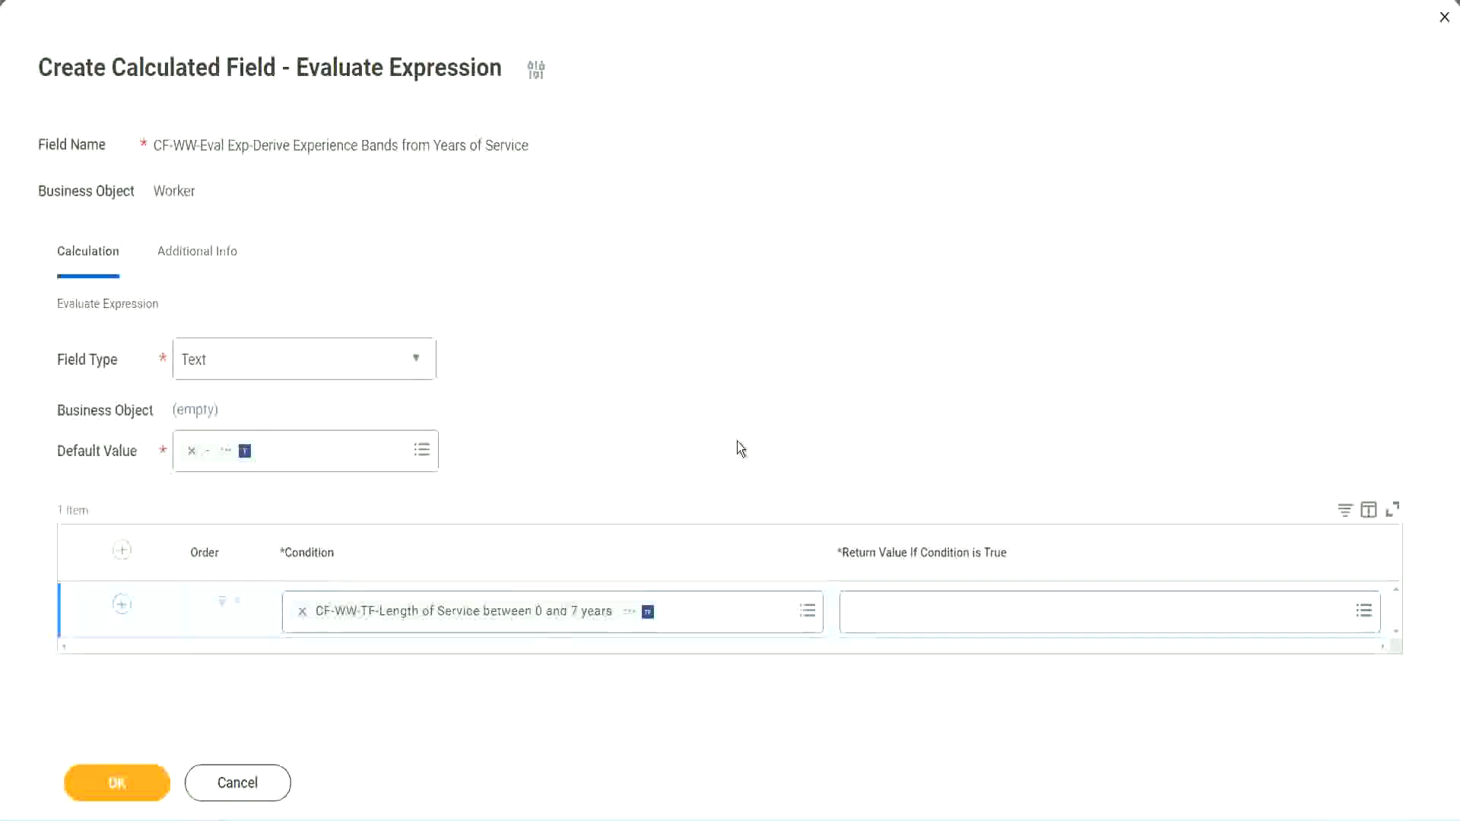
click(920, 616)
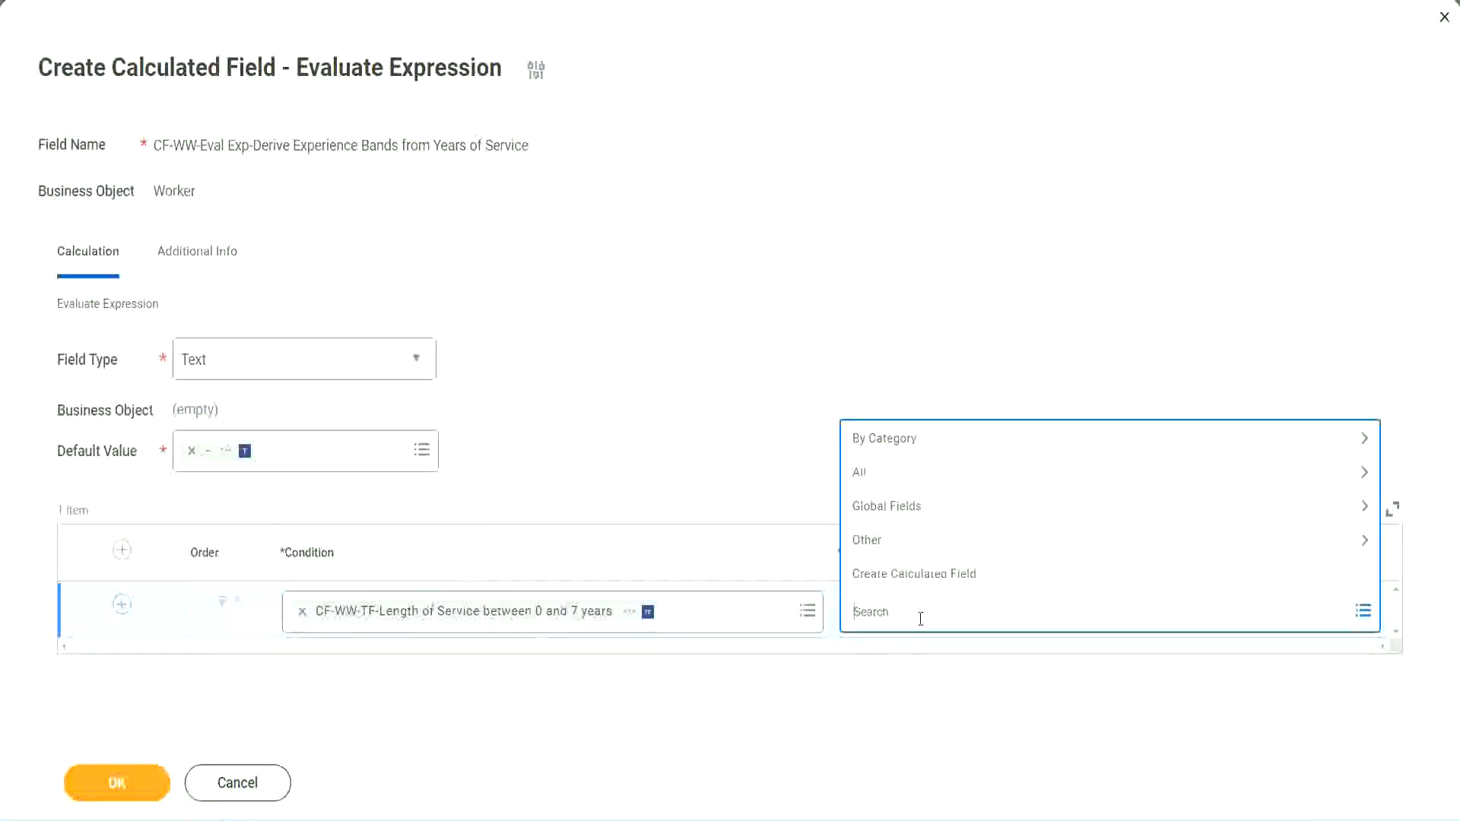
click(736, 446)
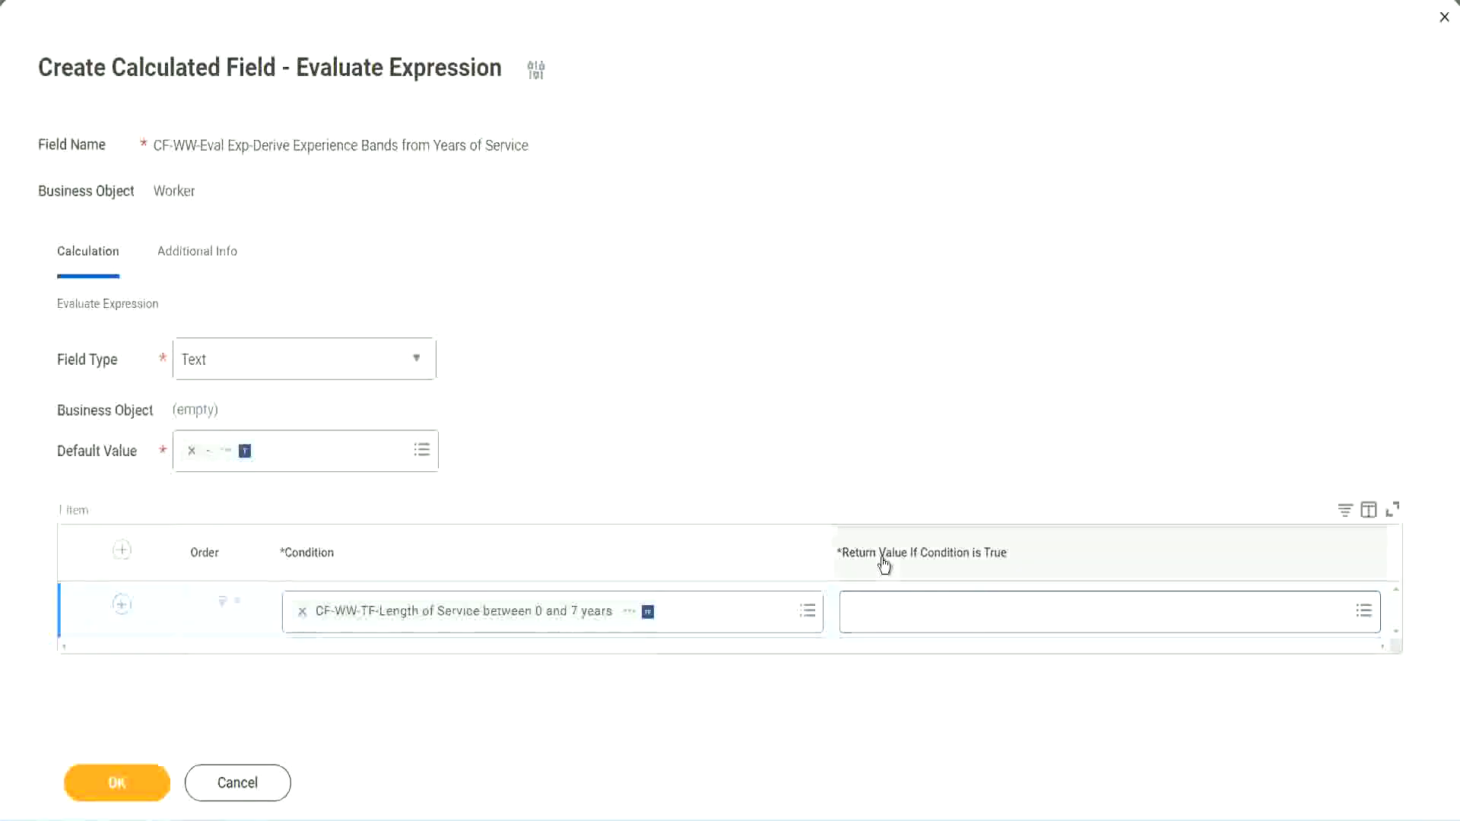
click(947, 617)
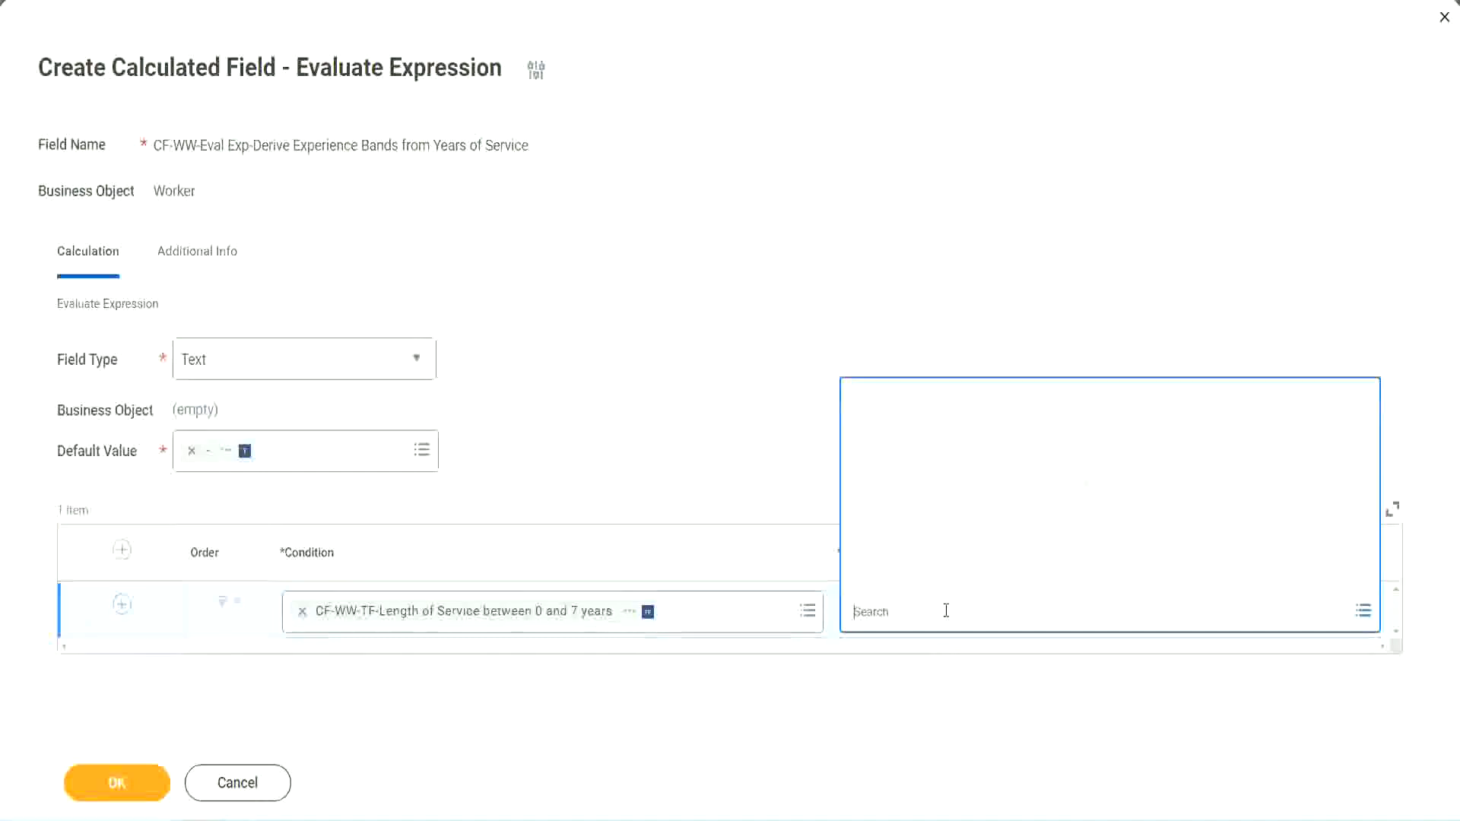
Step: Start a new calculated field and name it CF-WW-TC-Amateur
click(935, 578)
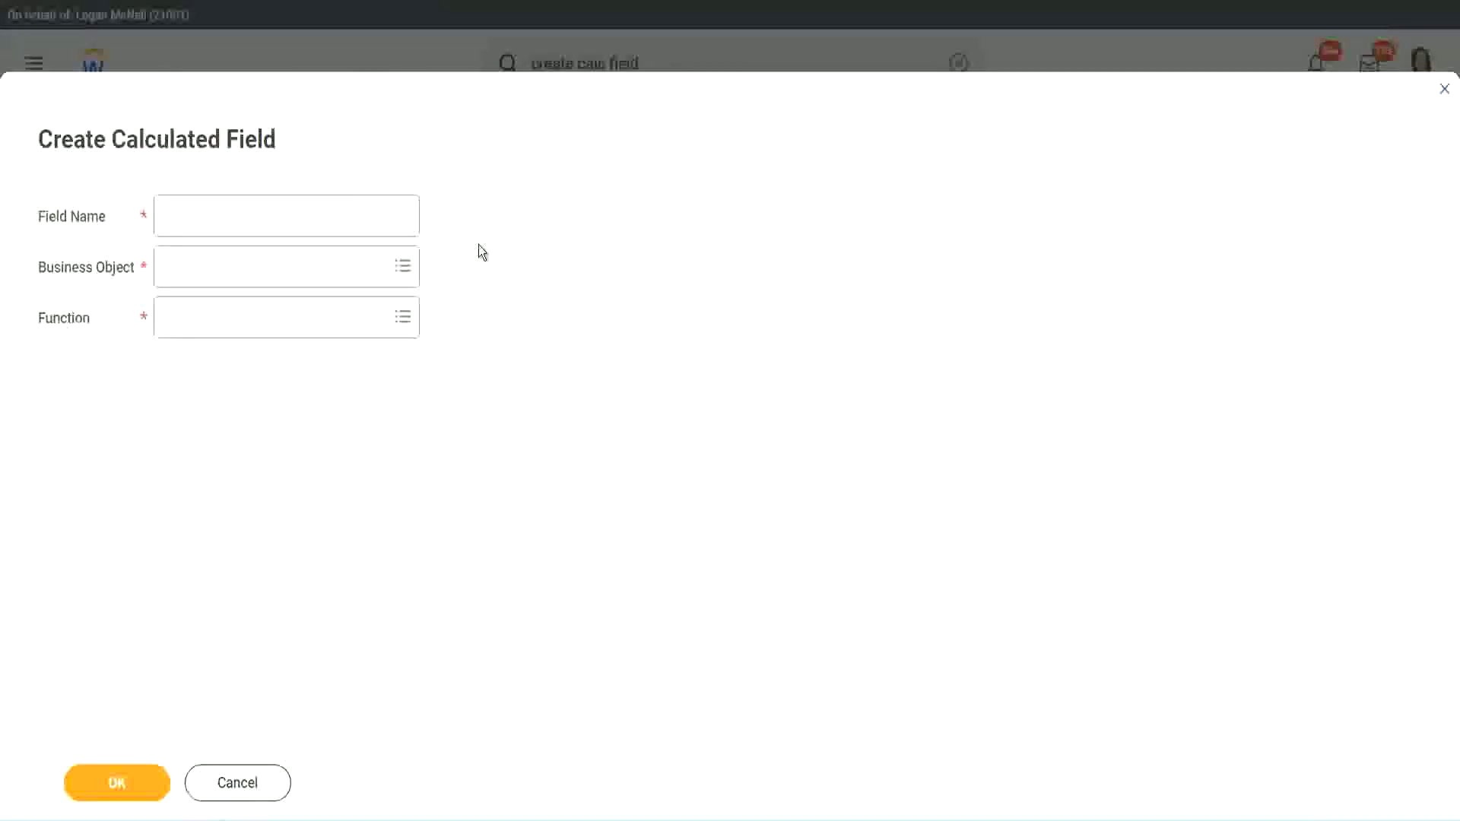
click(181, 217)
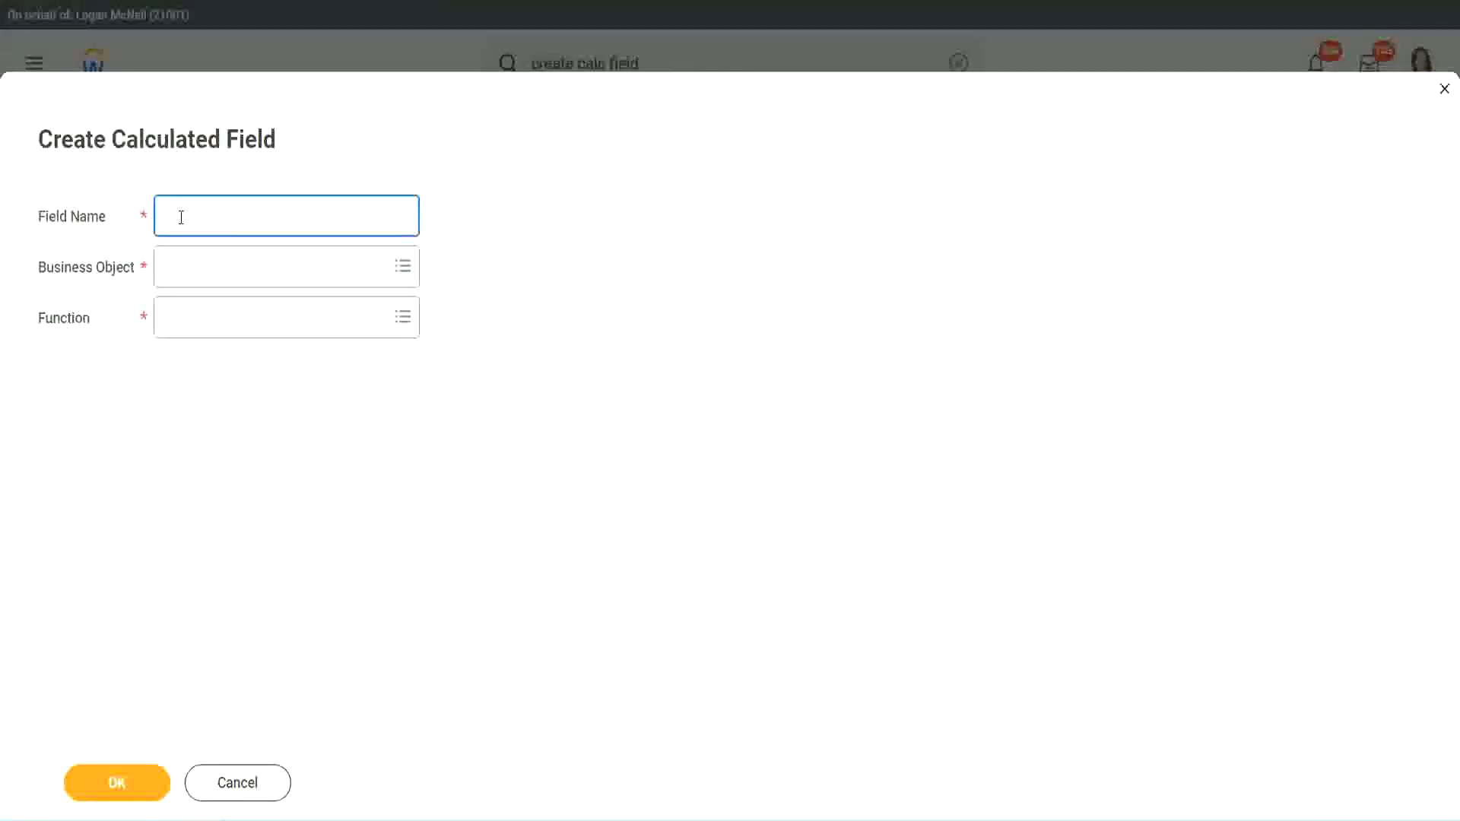
text(CFTC-Amateur)
click(180, 215)
text(-)
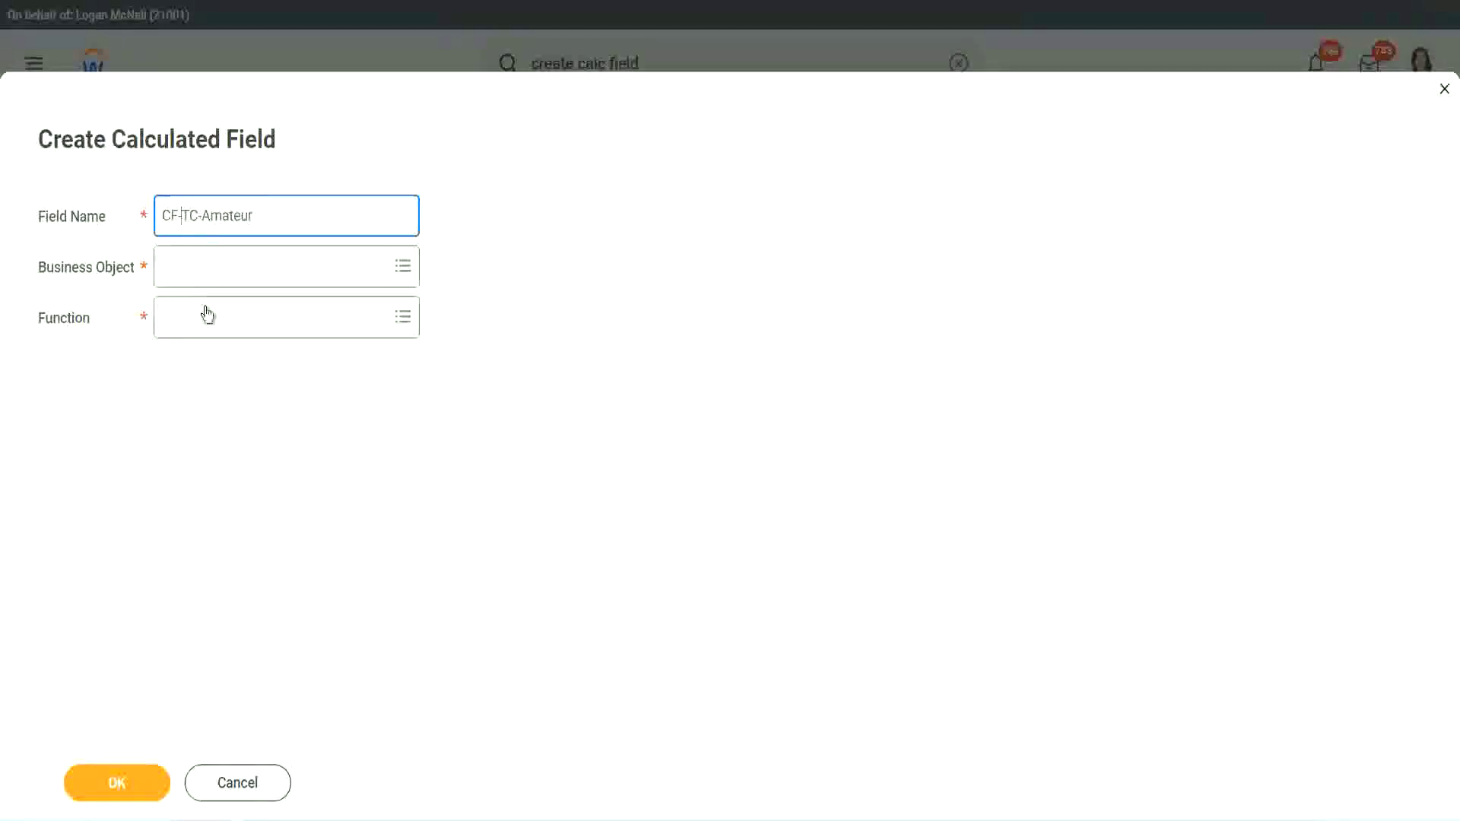
text(WW)
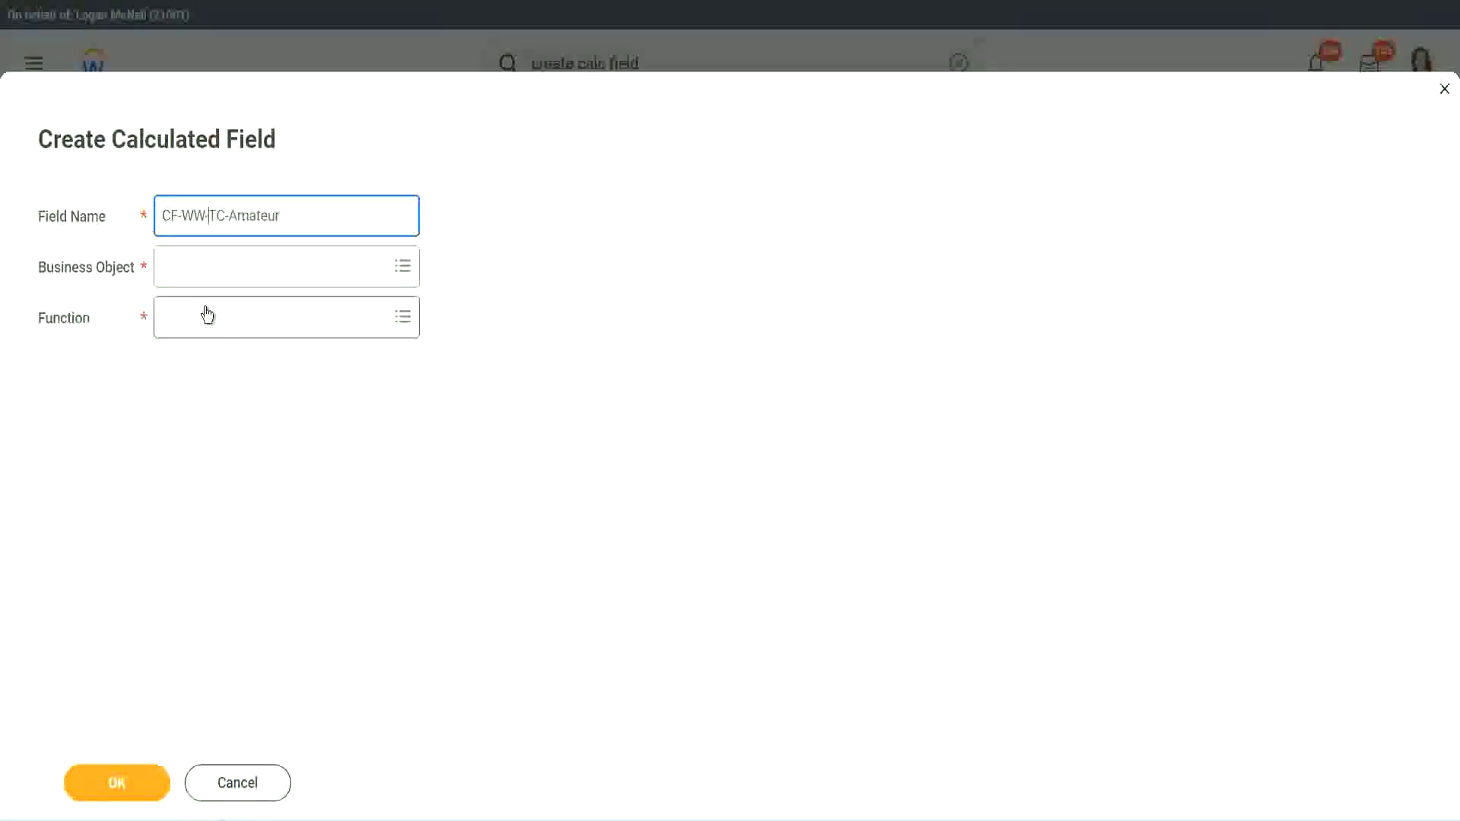
click(206, 270)
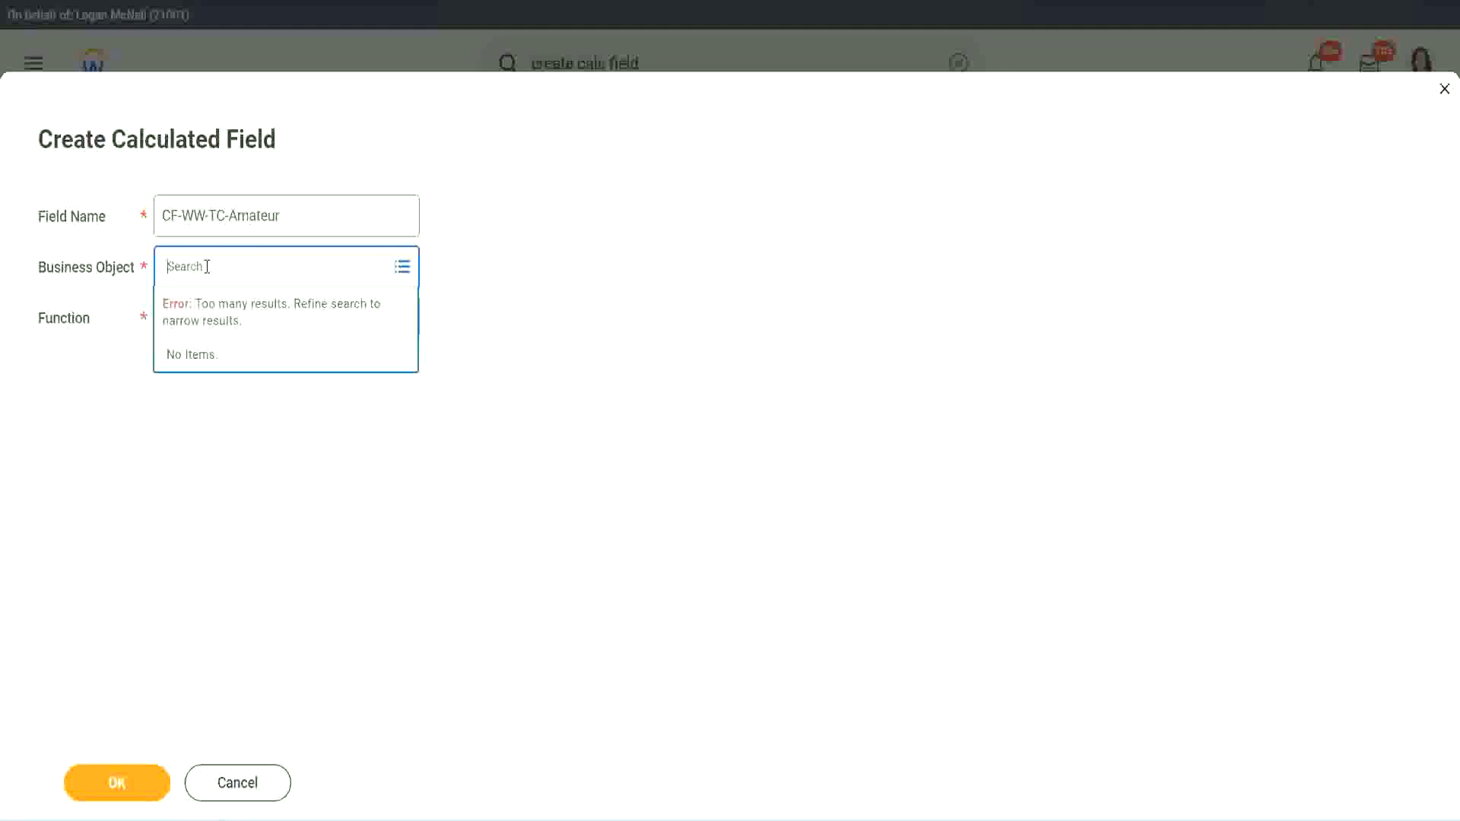
Step: Set the new field's business object to Global
text(worker)
key(BackSpace)
key(BackSpace)
key(BackSpace)
key(BackSpace)
key(BackSpace)
key(BackSpace)
text(global)
key(Return)
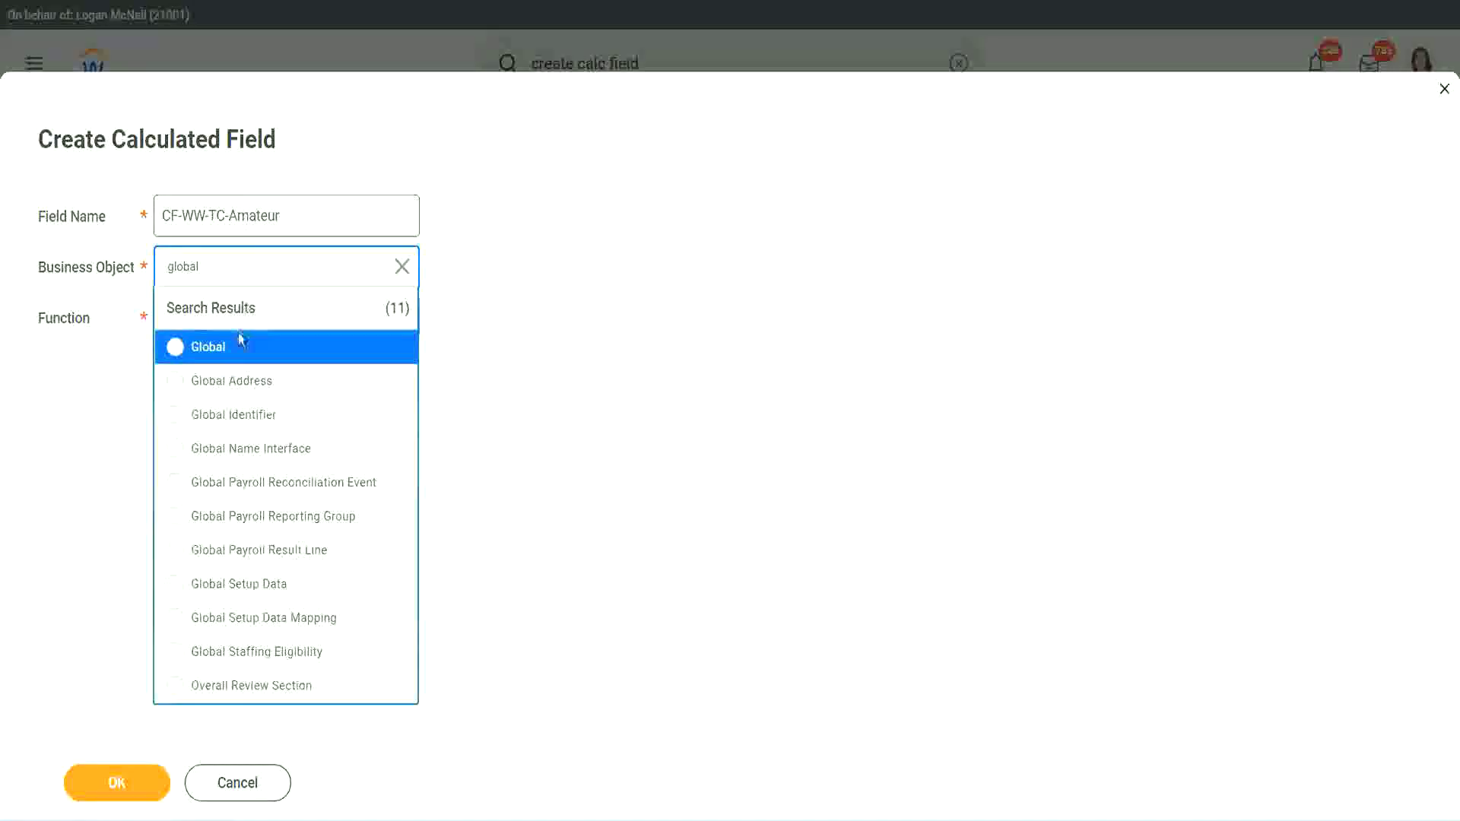
click(227, 355)
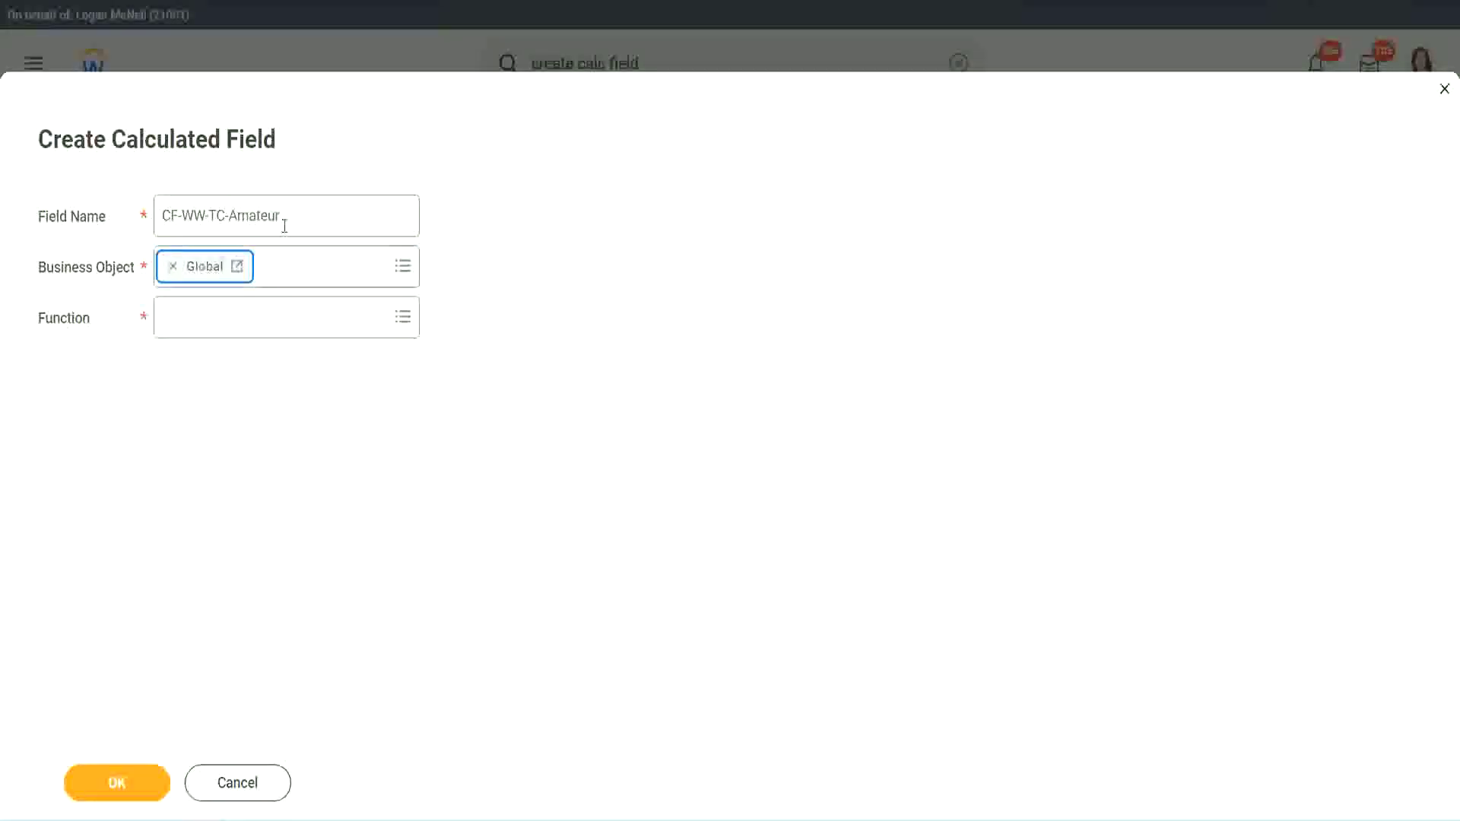
Step: Choose Text Constant as the function and submit the field's basic settings
click(377, 205)
key(ctrl+a)
click(377, 206)
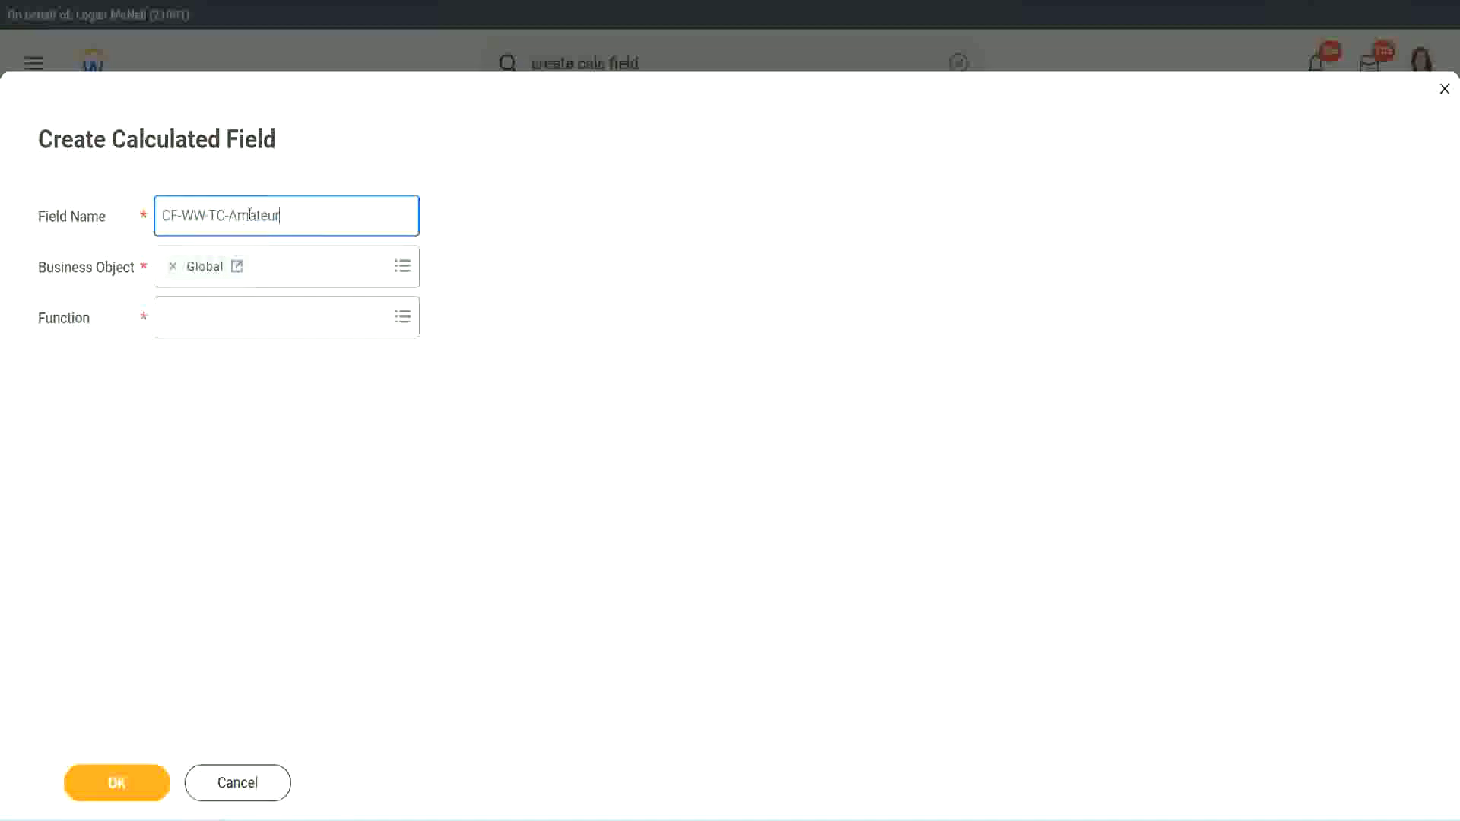
double_click(289, 214)
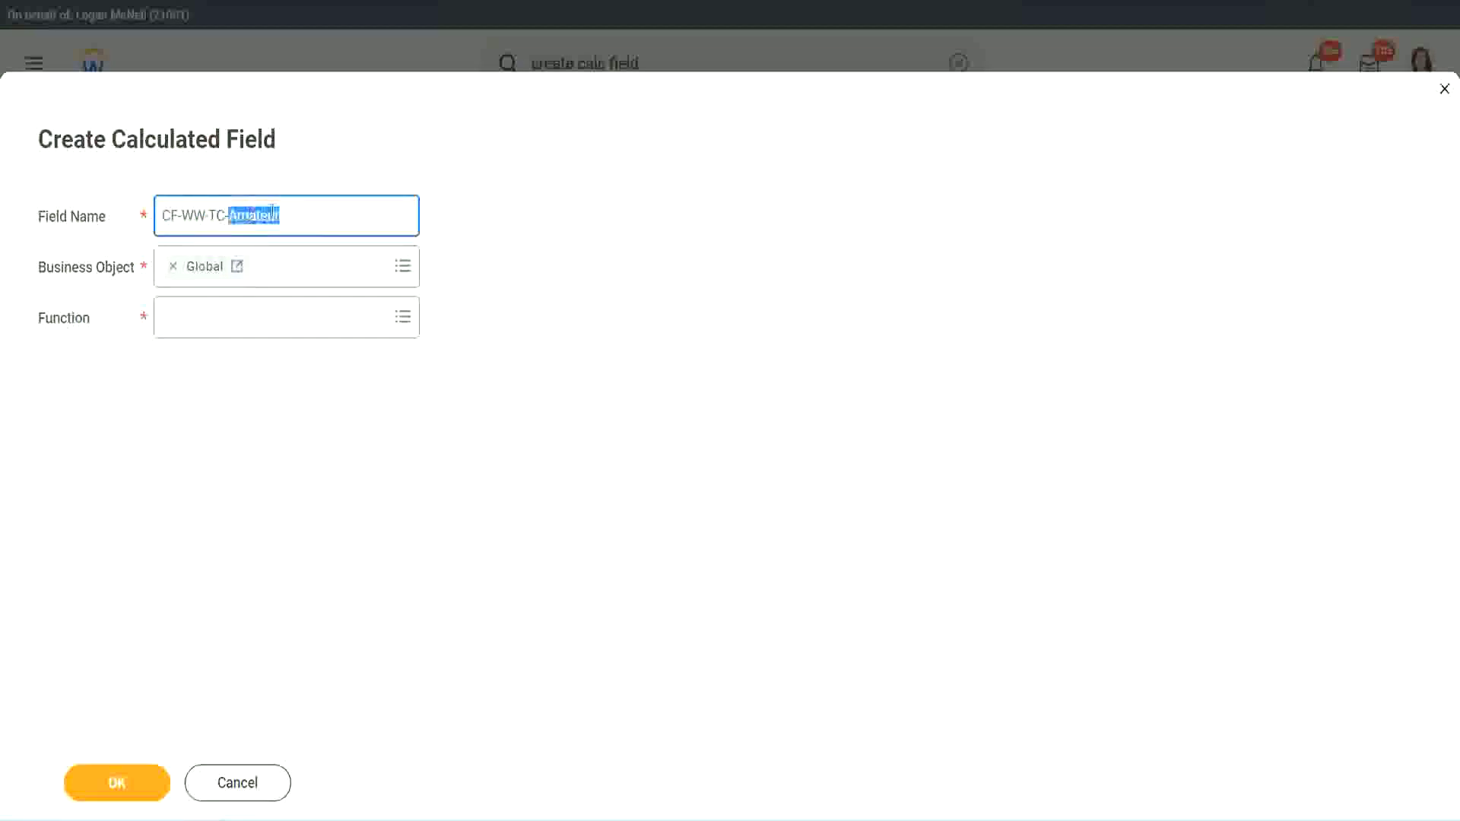
click(302, 213)
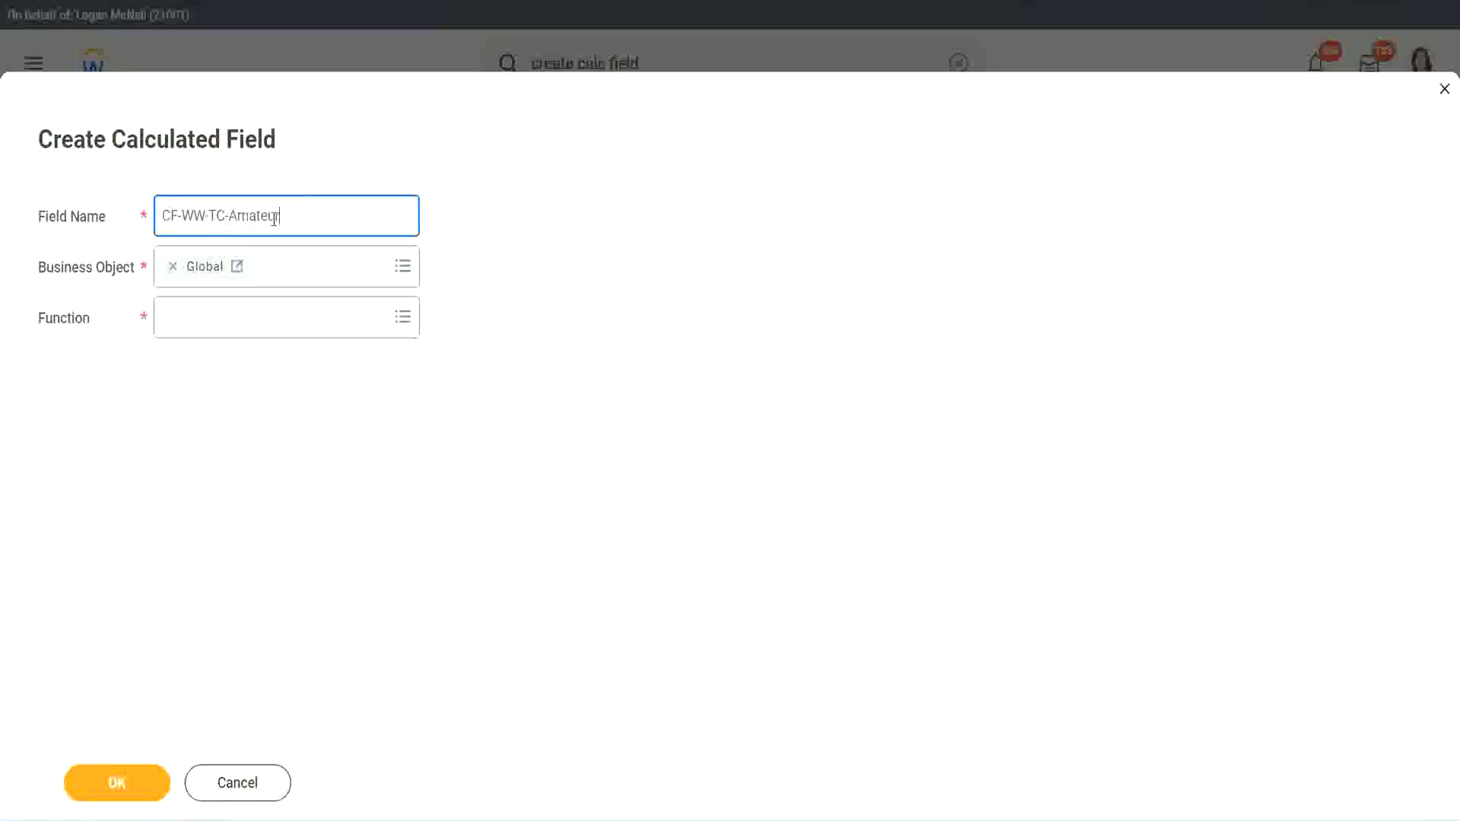
double_click(273, 219)
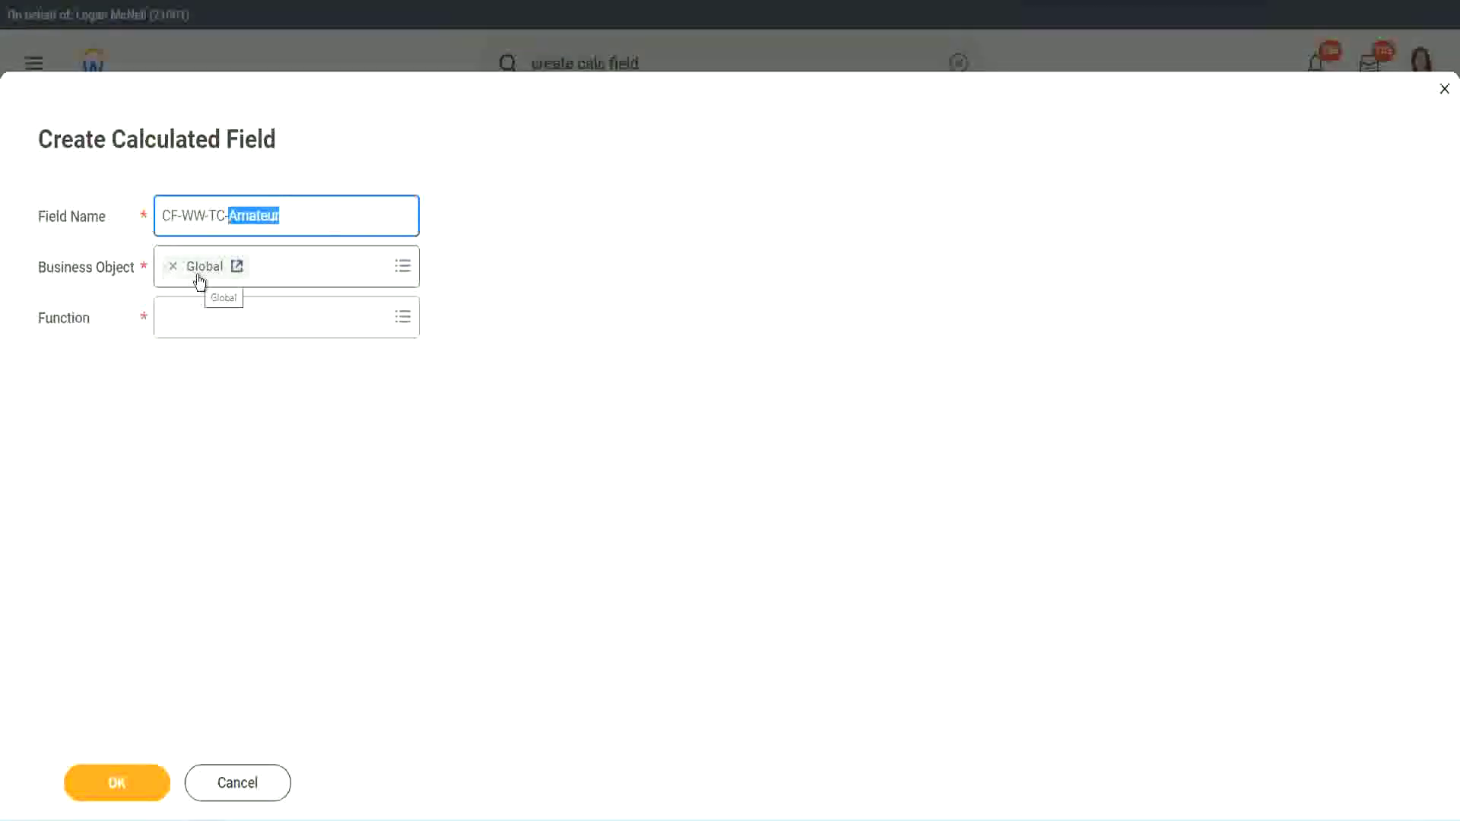
click(203, 316)
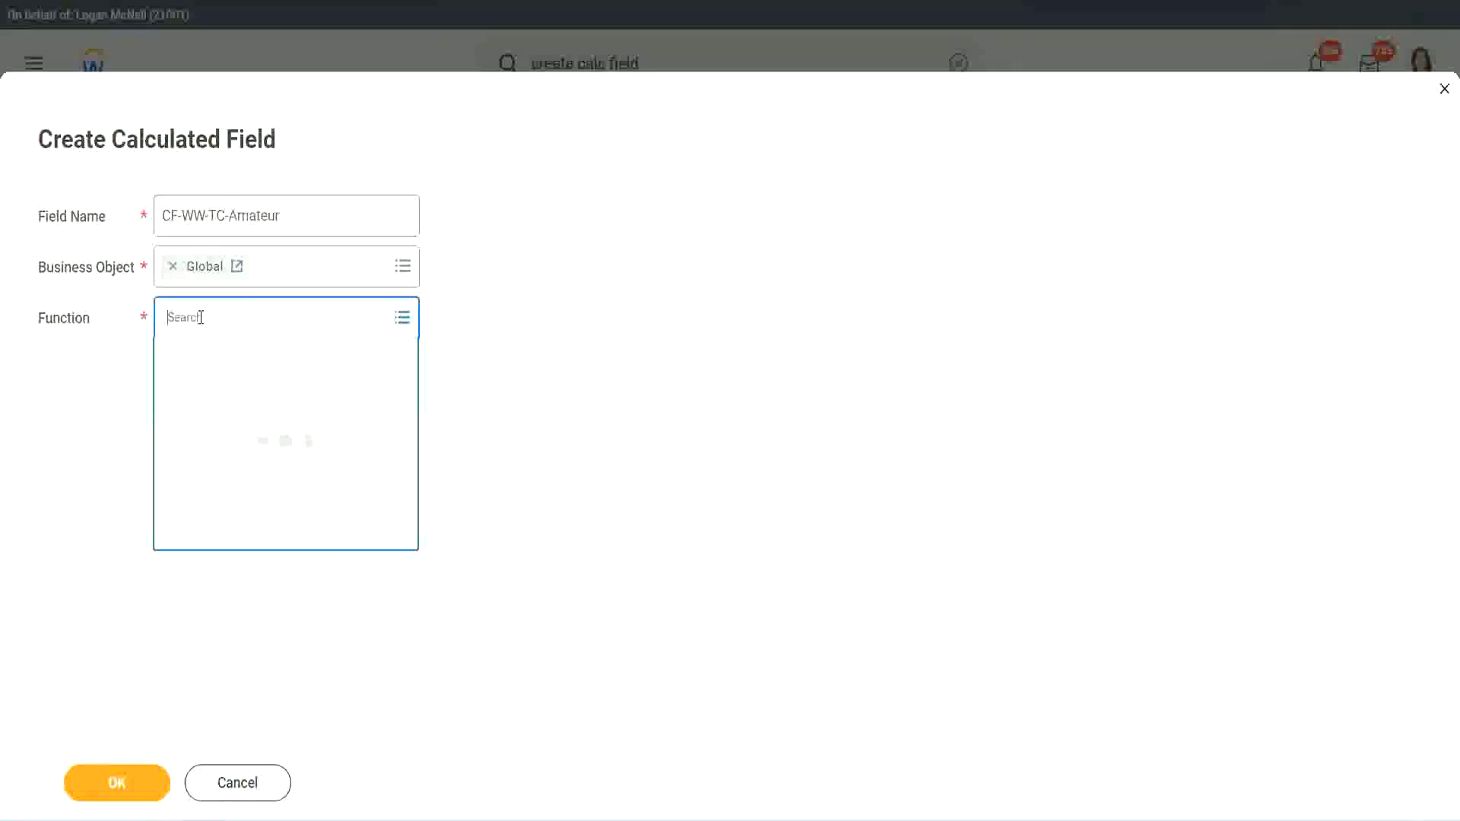
text(text cons)
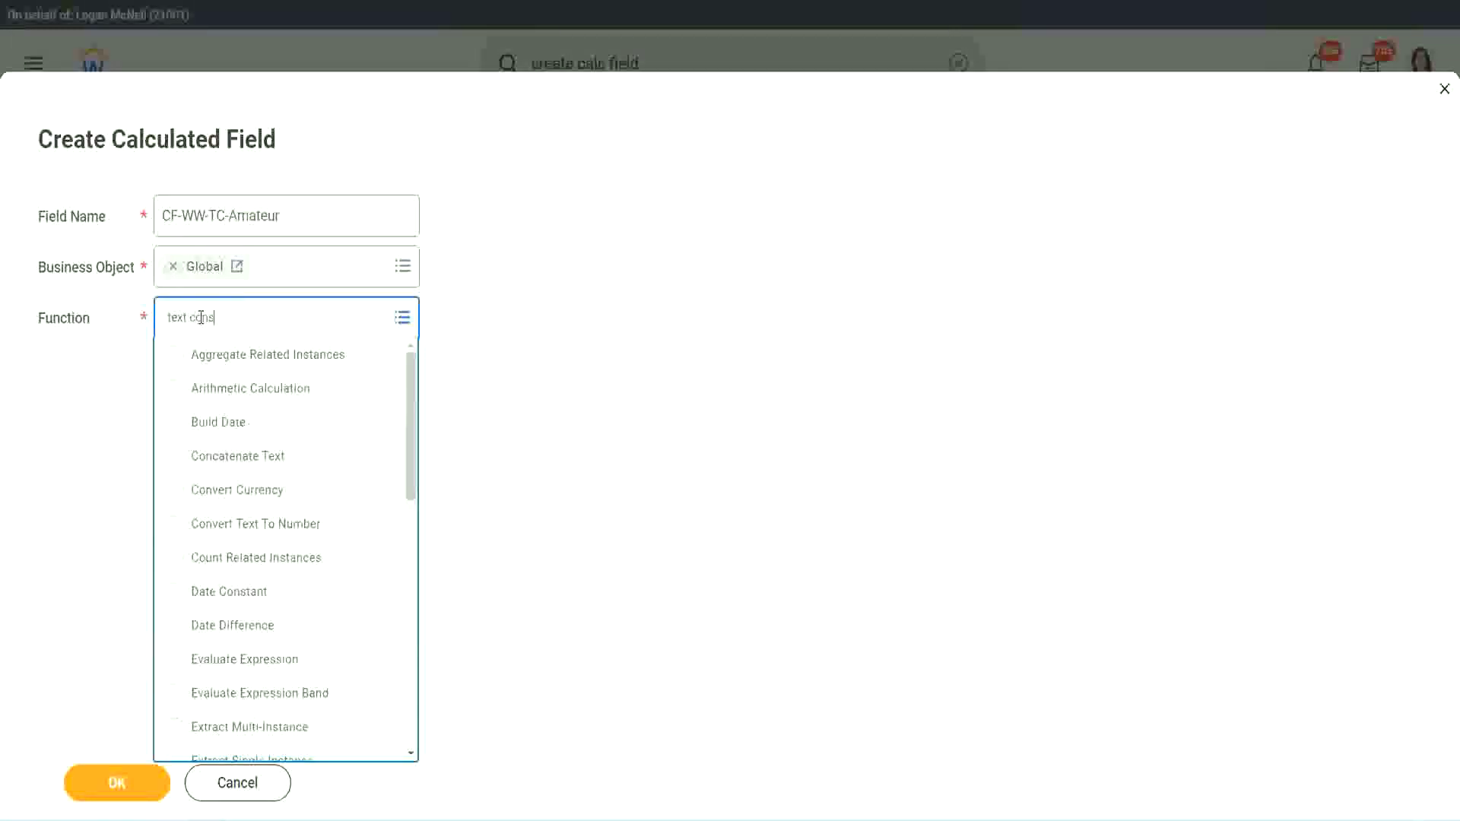
text(t)
key(Return)
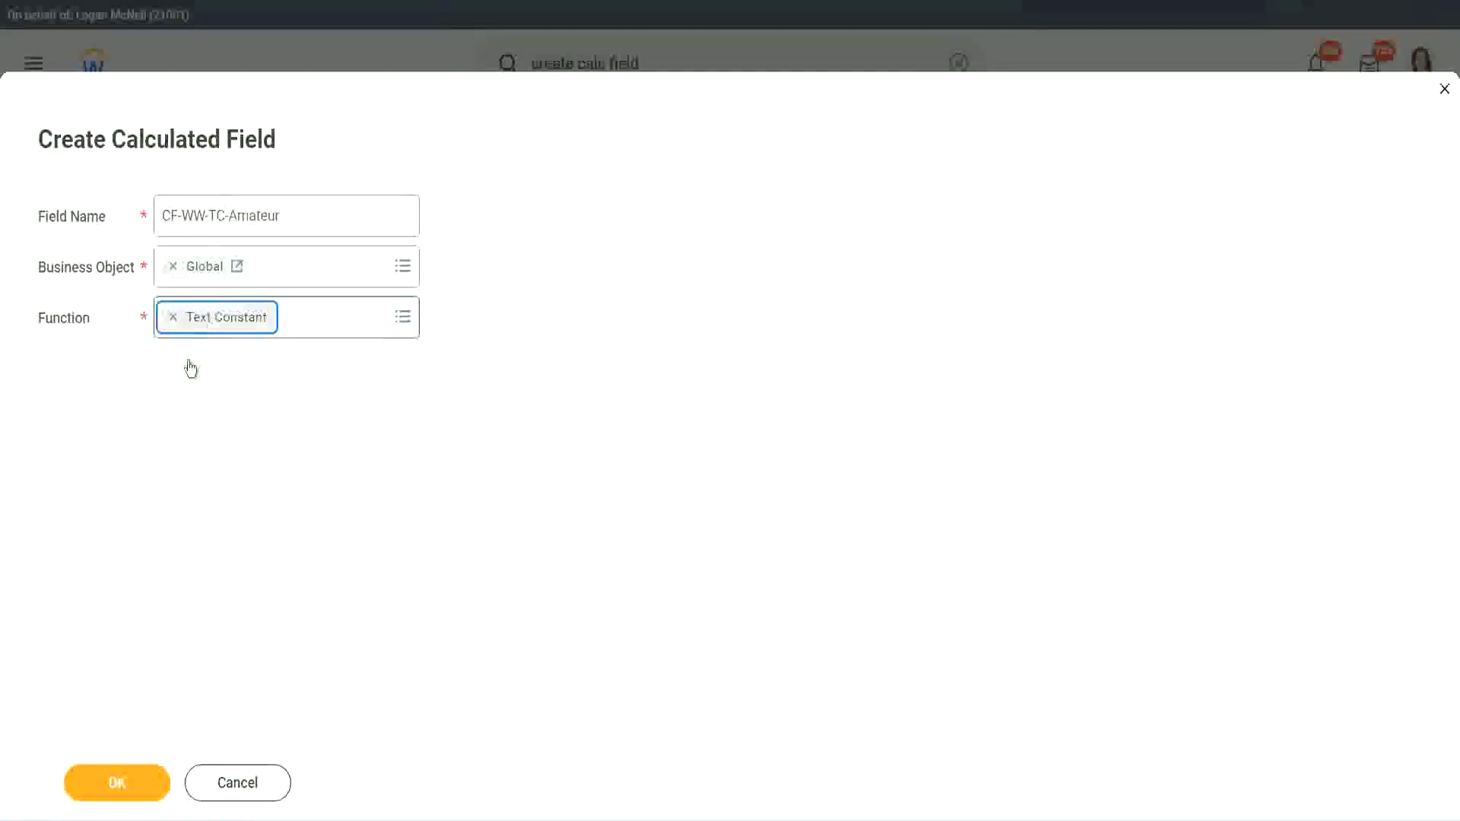
click(128, 791)
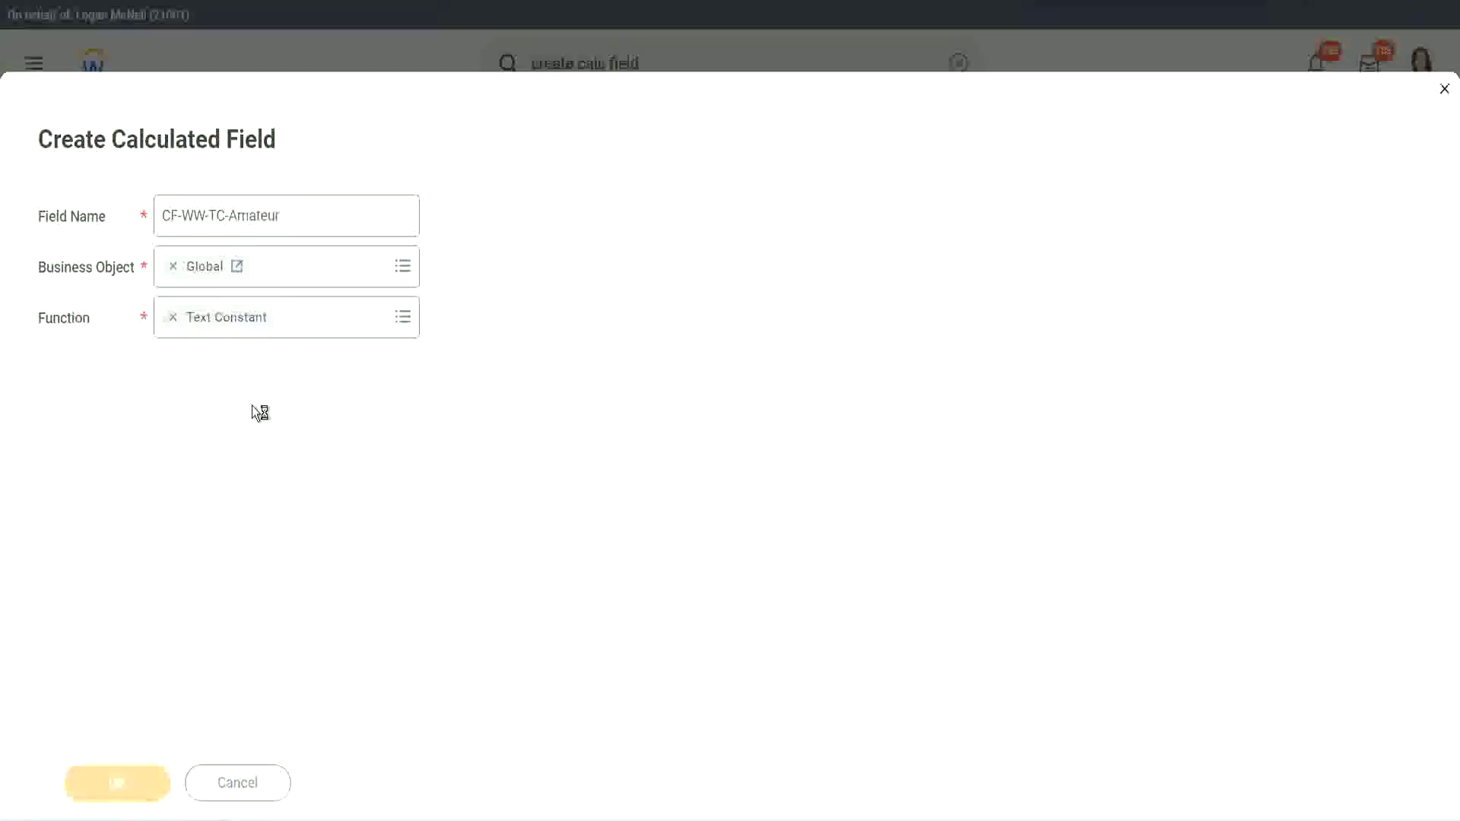
Step: Give the field the constant Amateur, save it, and copy the CF-WW-TC-Amateur name
click(210, 423)
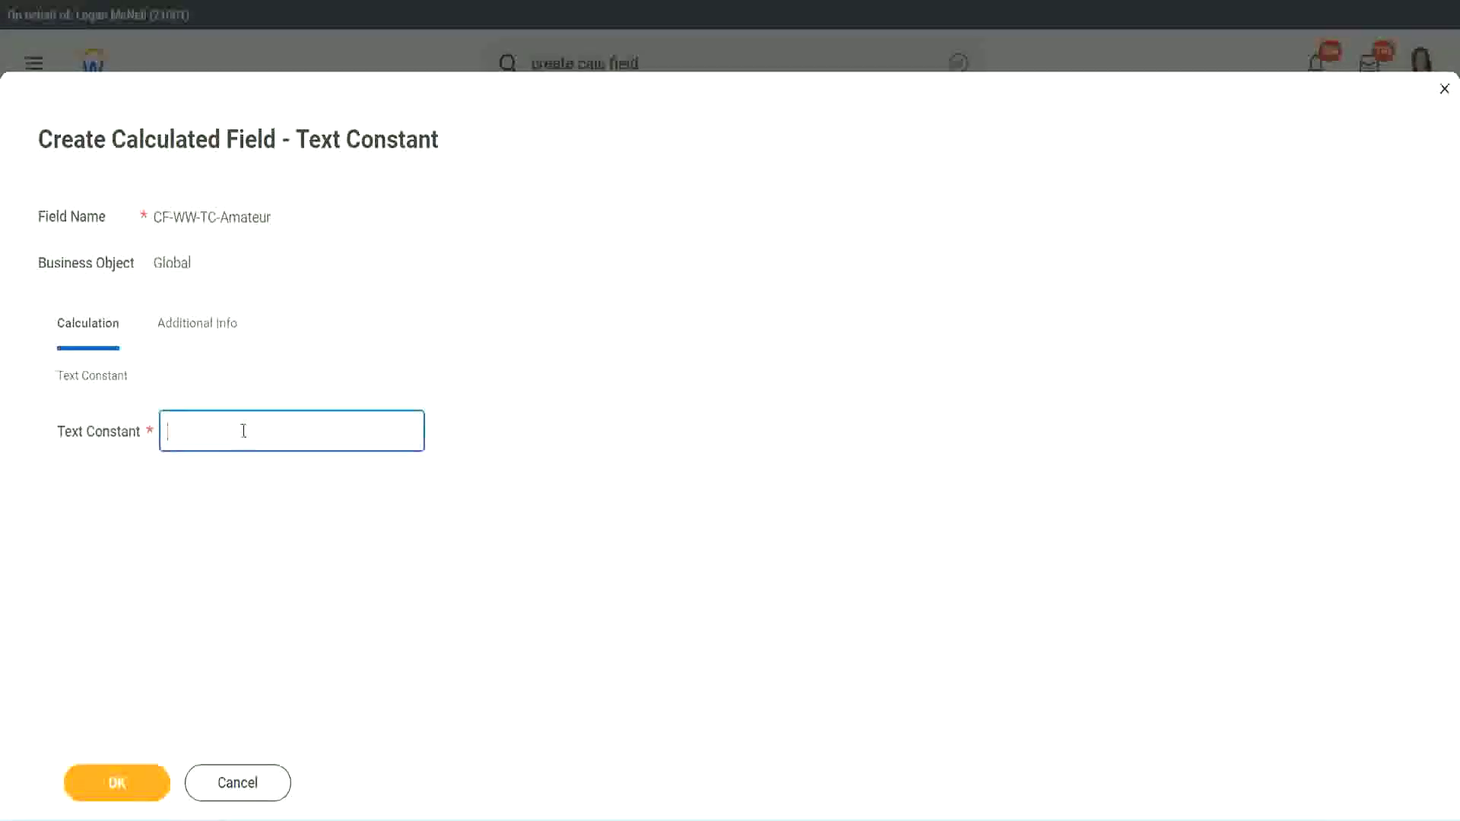
text(Amateur)
click(116, 782)
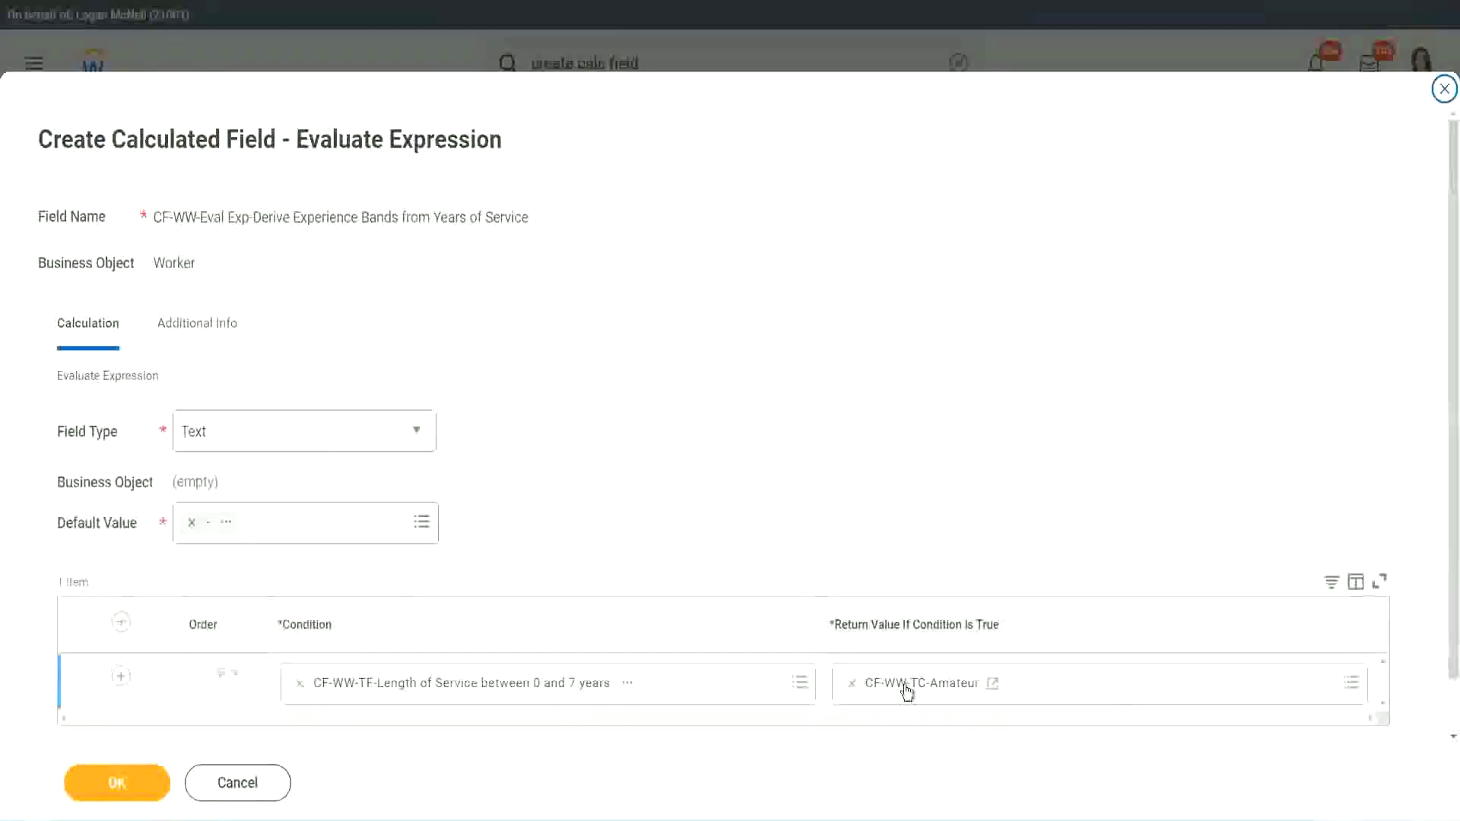
right_click(908, 689)
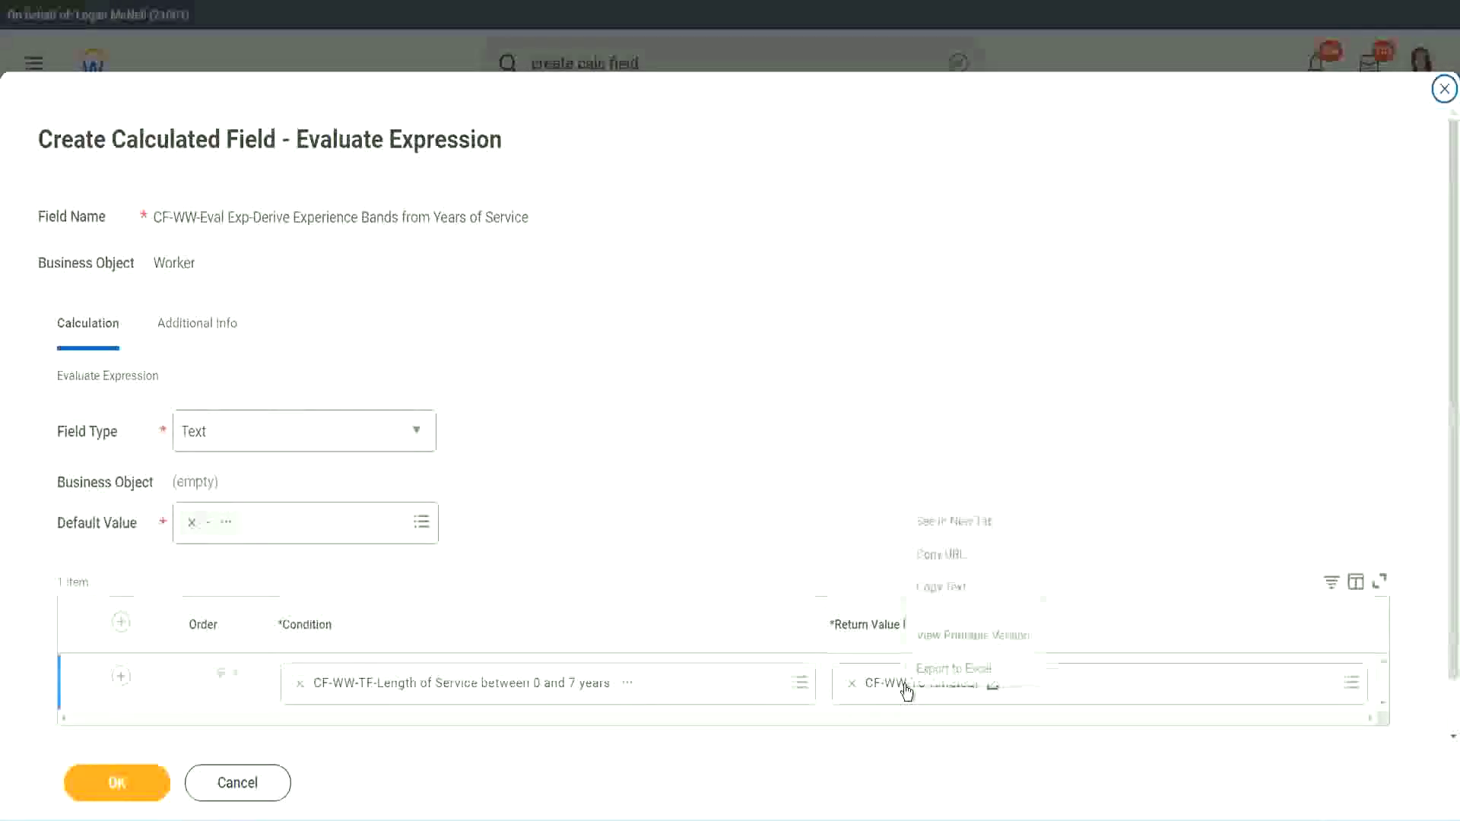
click(951, 589)
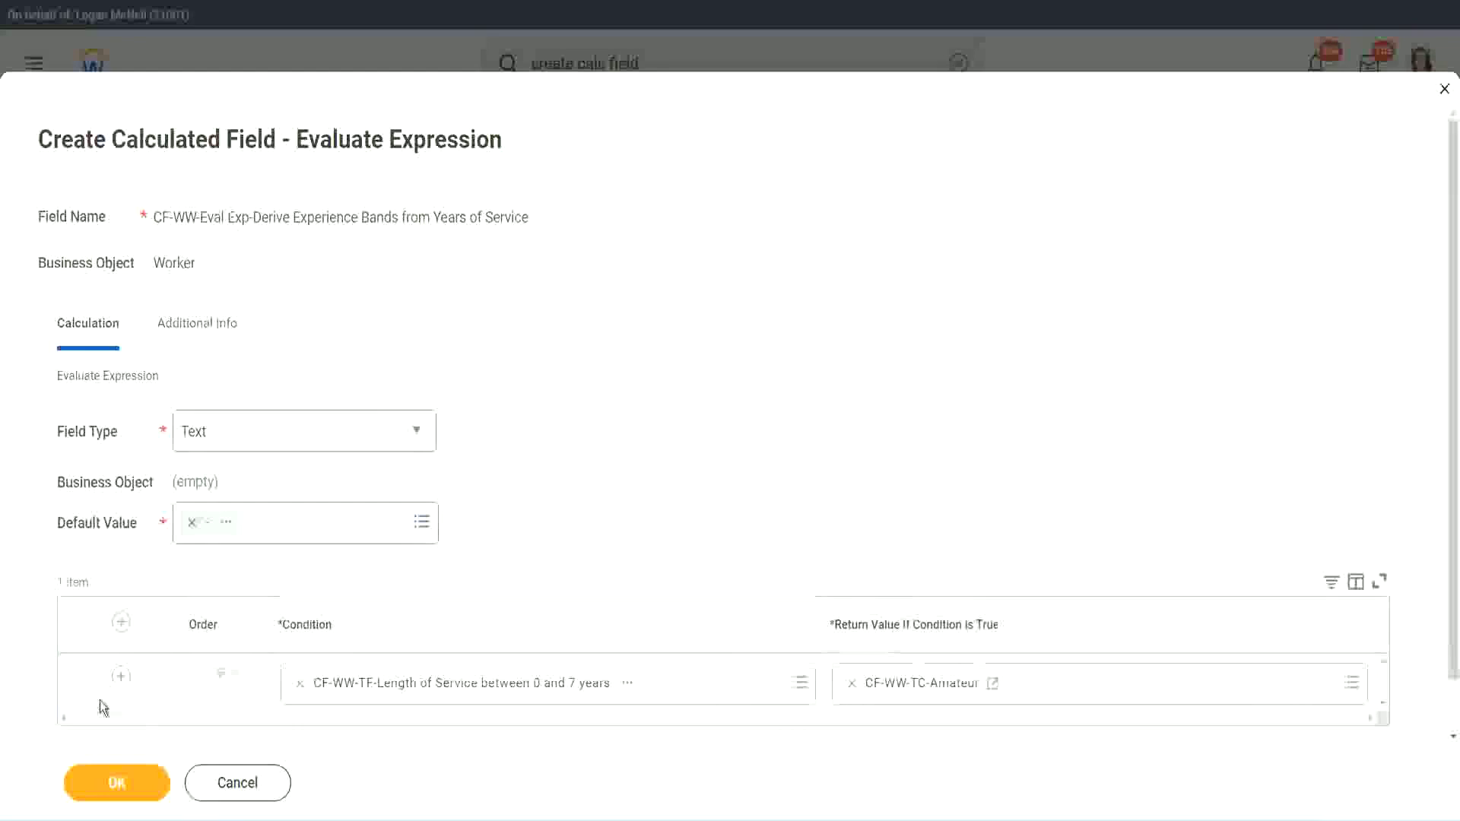
Step: Add two condition rows and set row 2 to Length of Service between 8 and 15 years
click(120, 676)
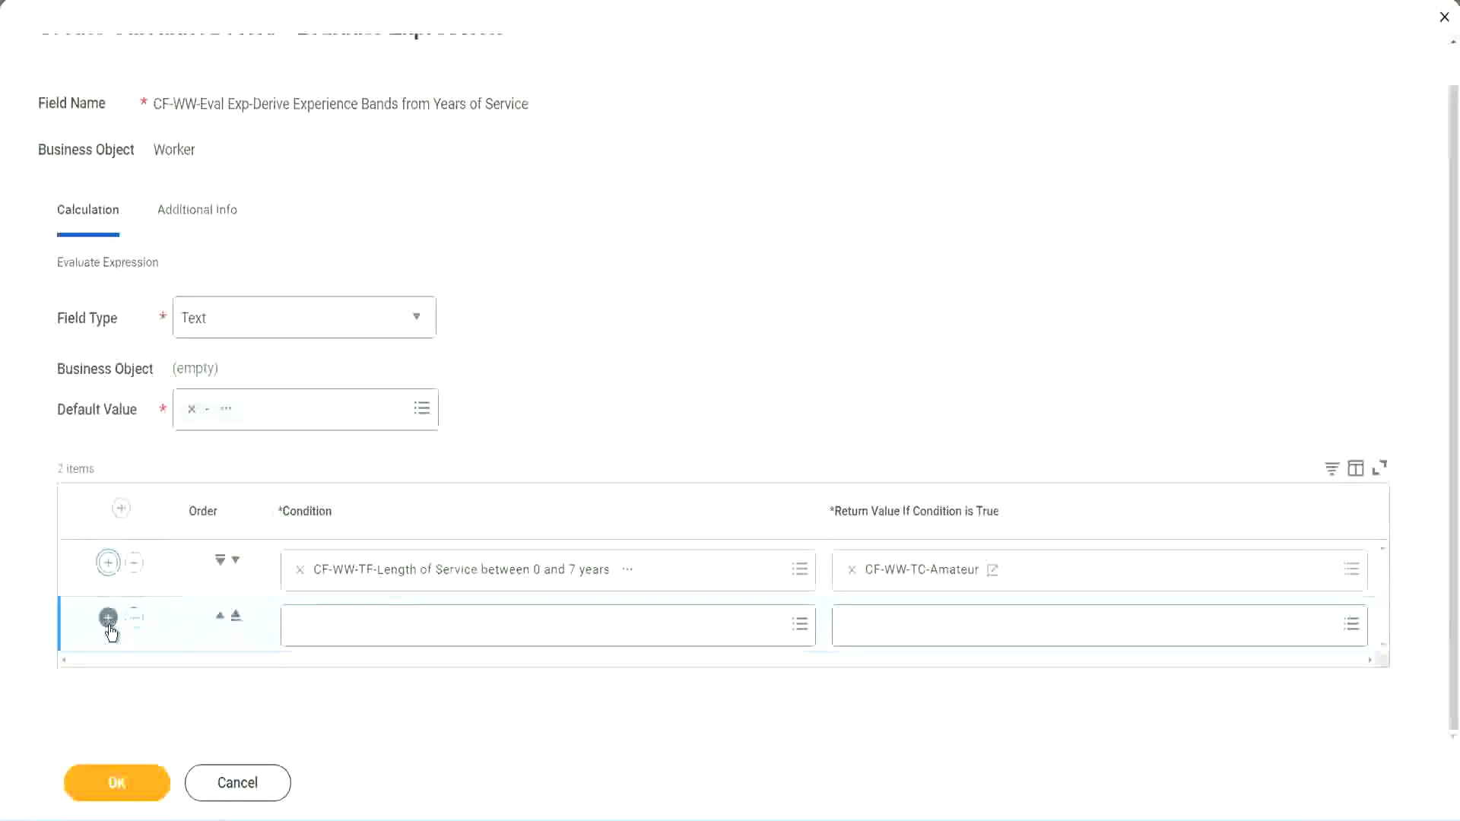
click(108, 617)
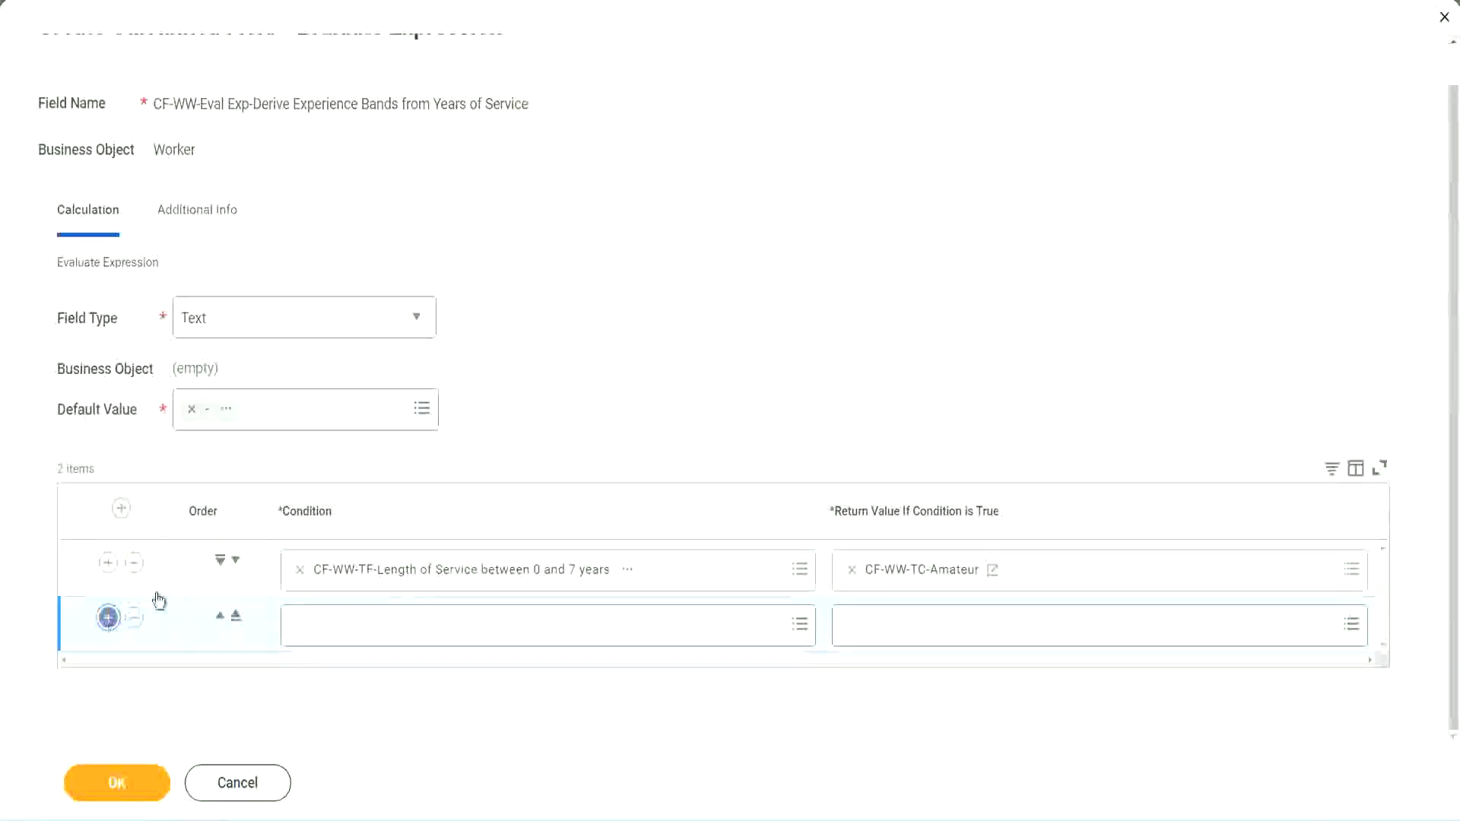
click(108, 617)
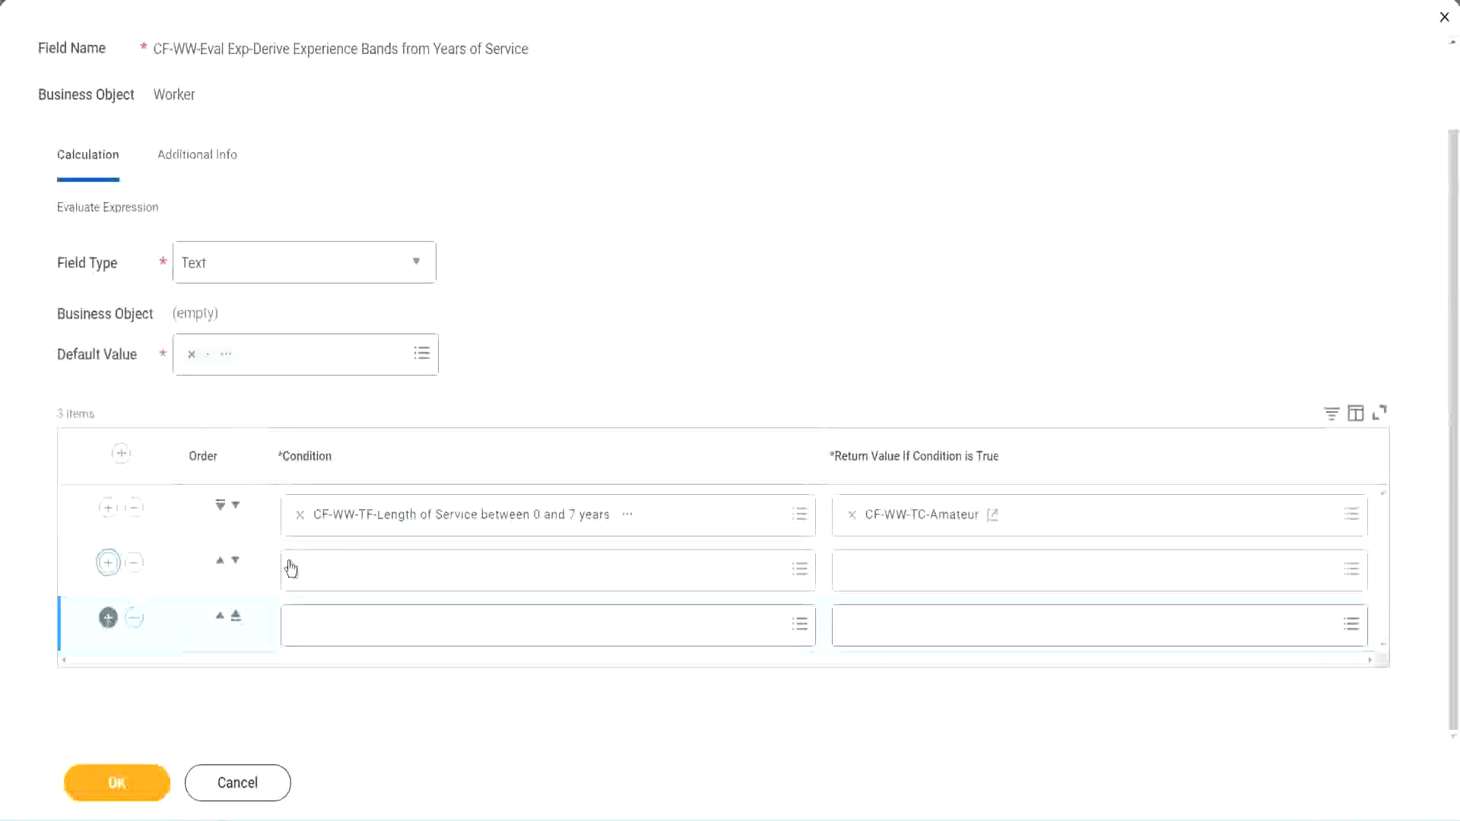
click(359, 569)
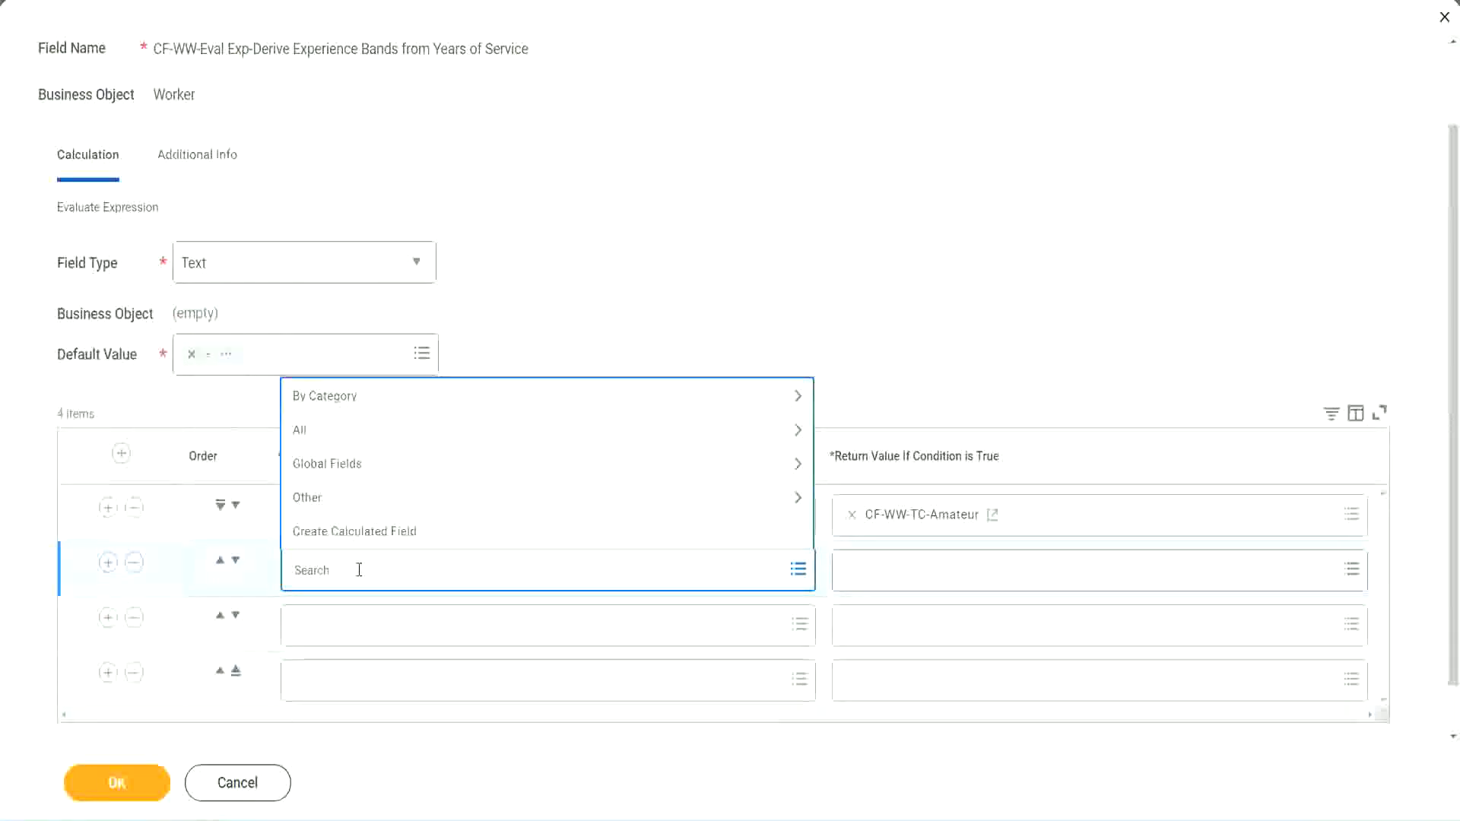
text(cf-ww)
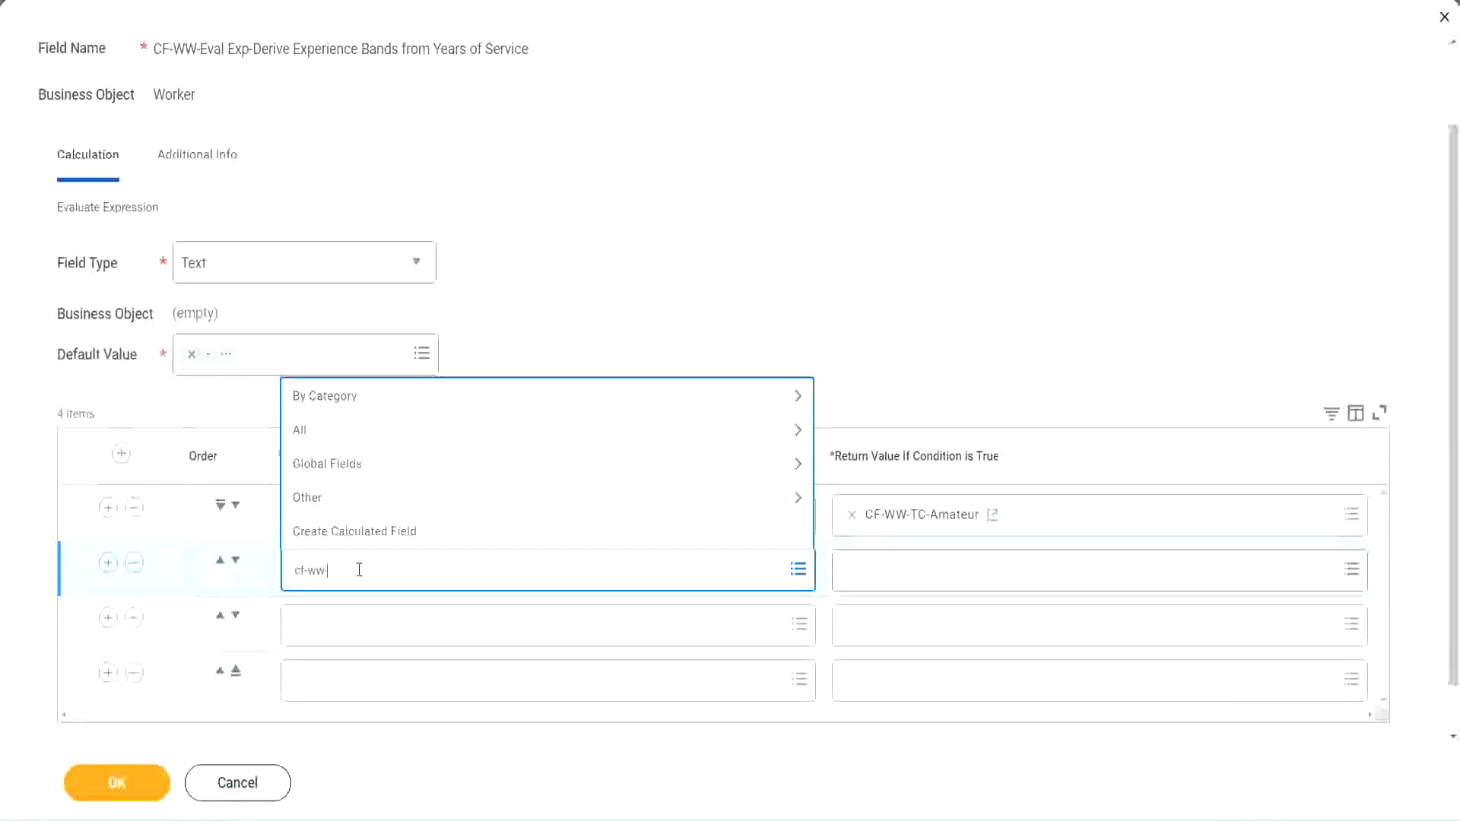
text(-tf)
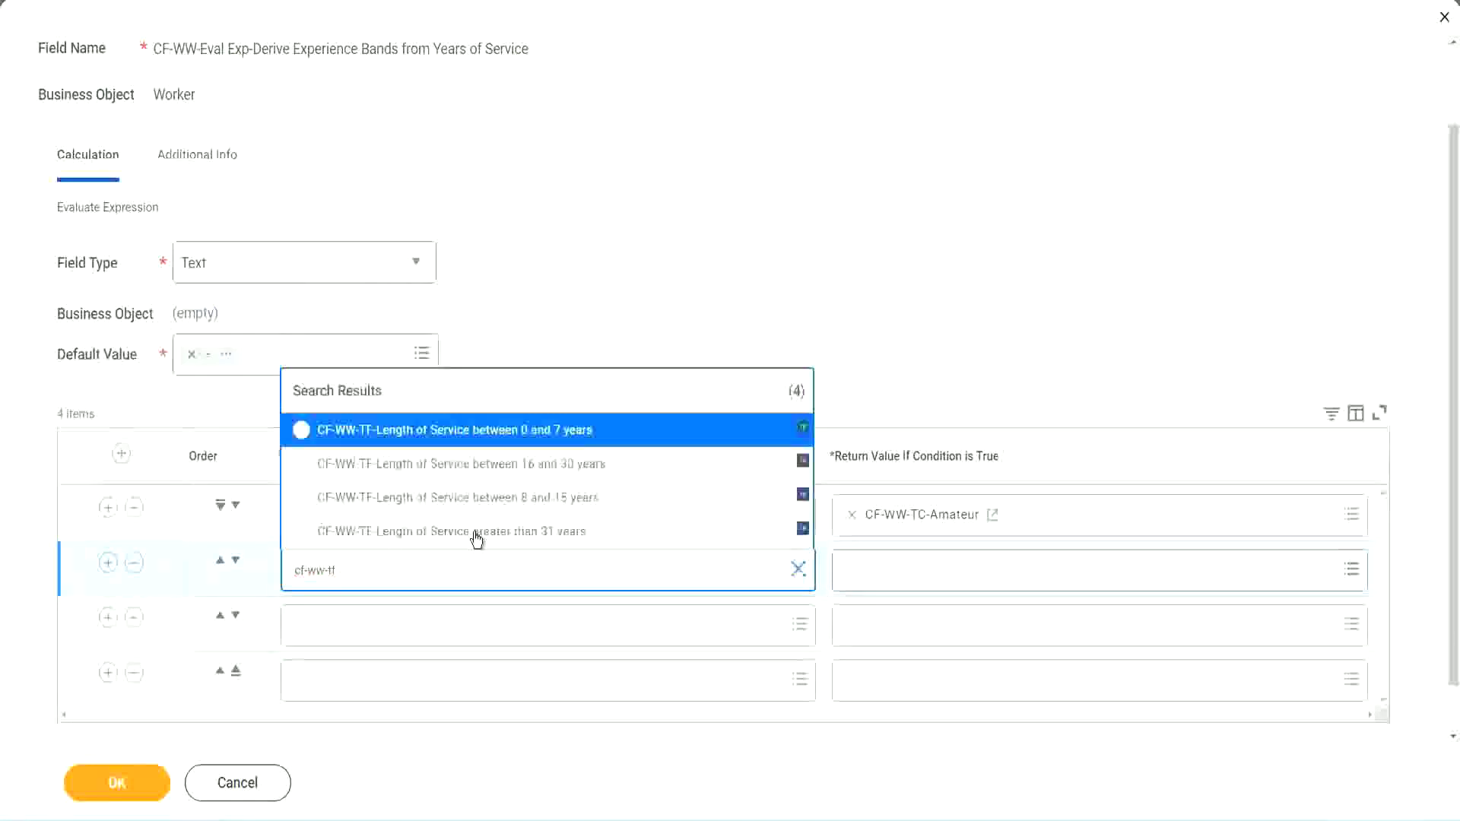
click(563, 499)
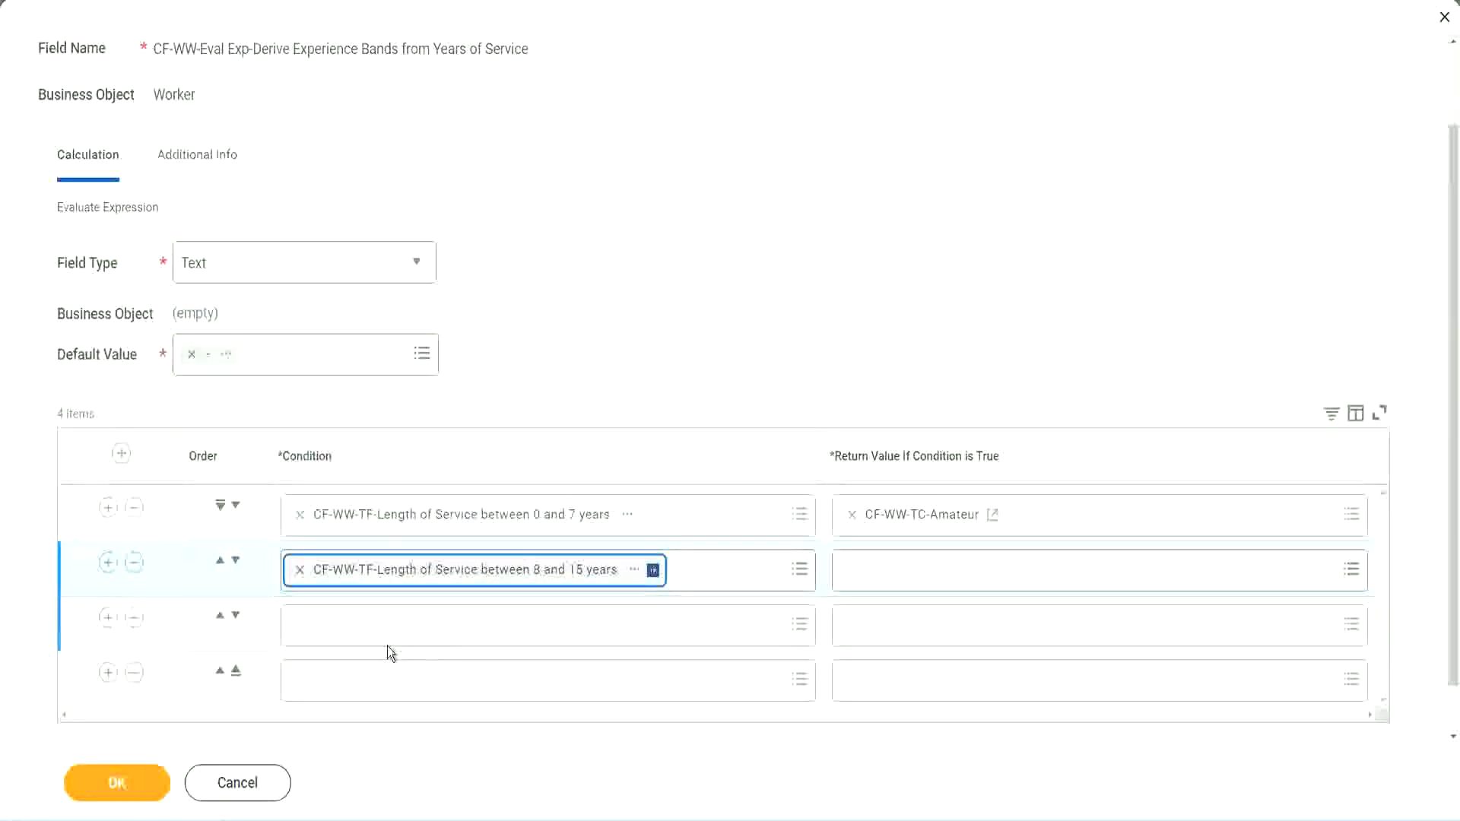
Step: Set rows 3 and 4 to Length of Service 16–30 years and greater than 31 years
click(368, 623)
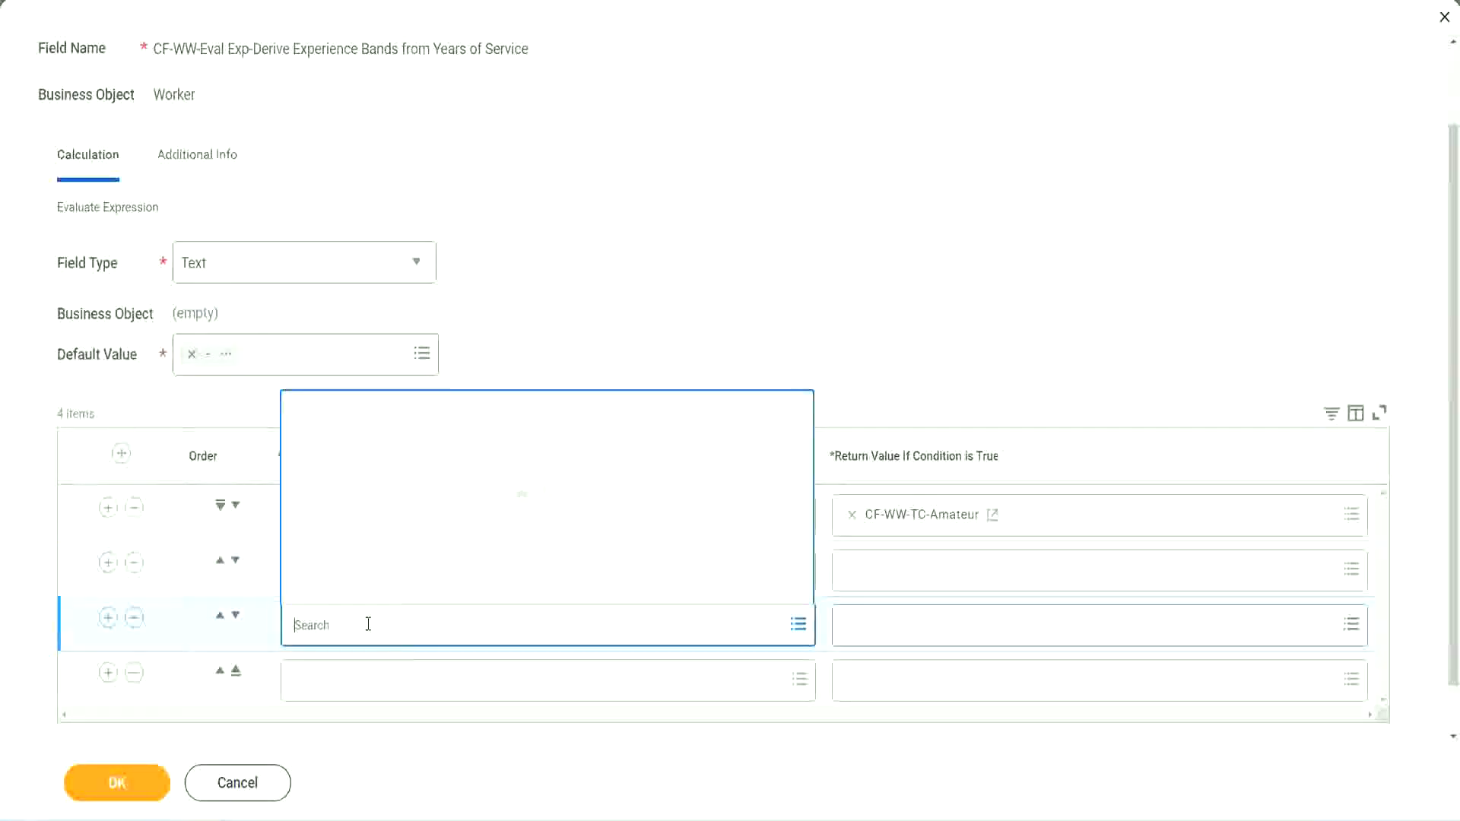
text(cf-ww)
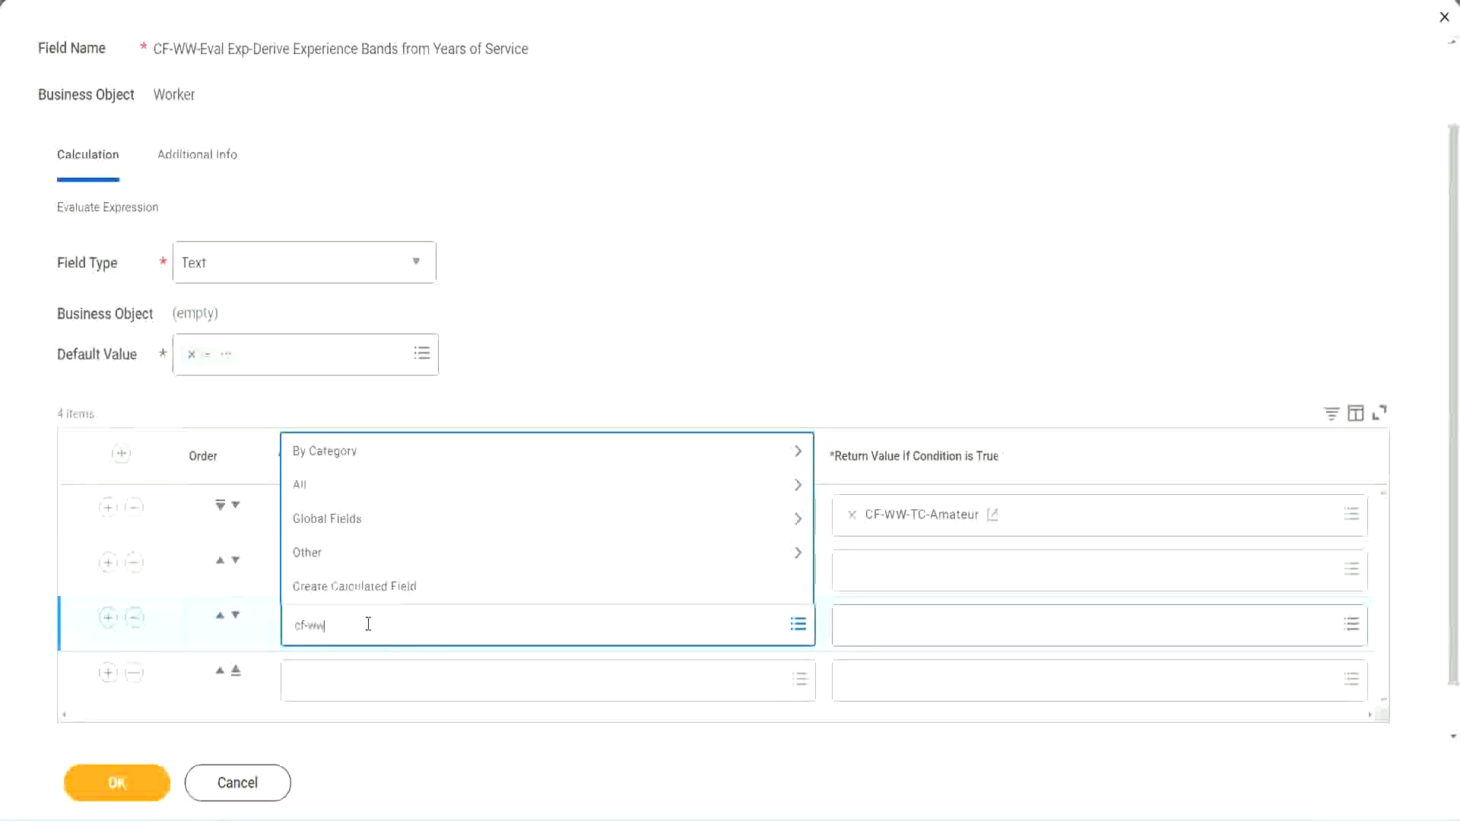
text(-tf)
key(Return)
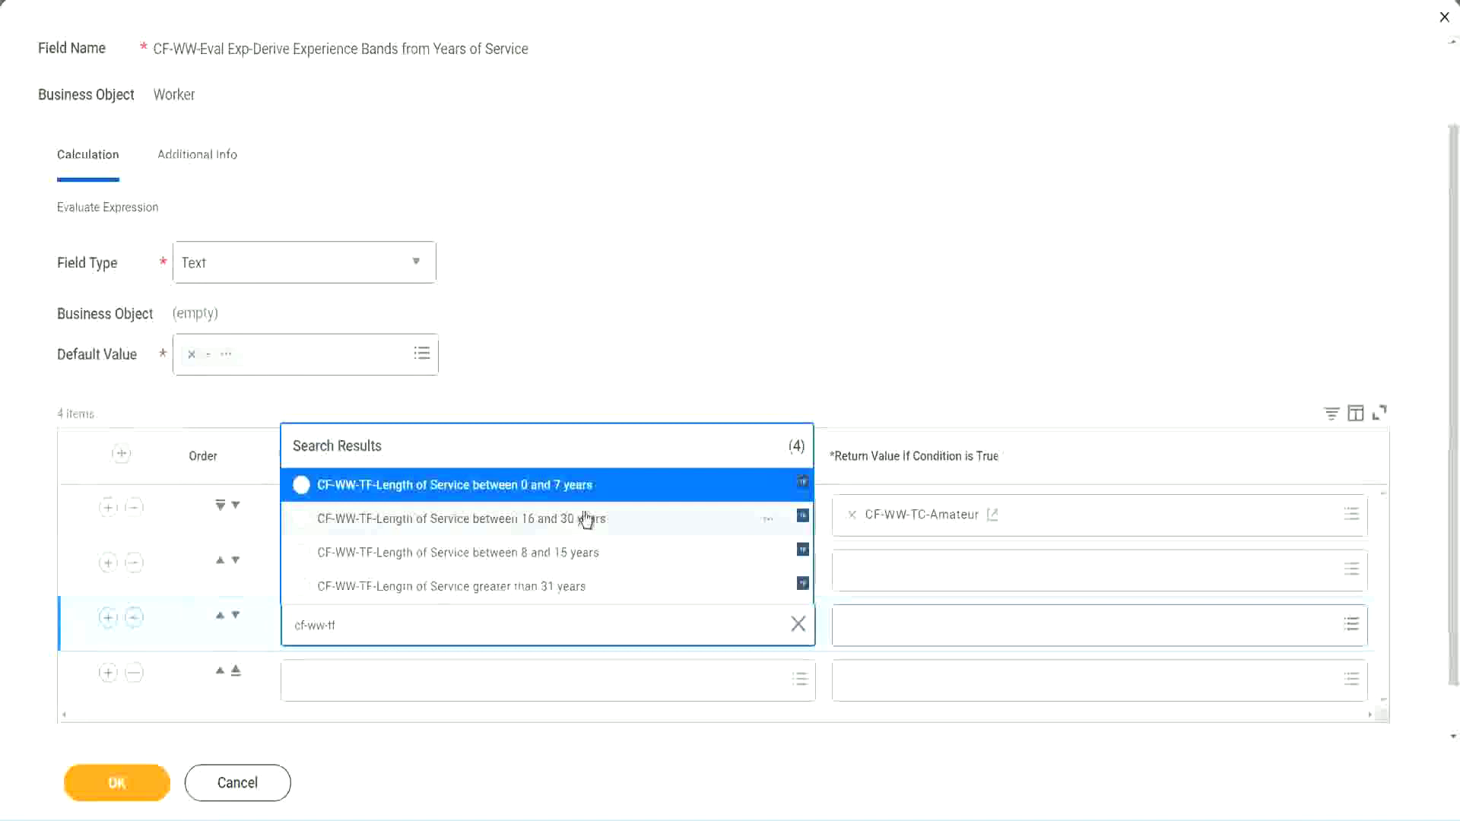
click(585, 524)
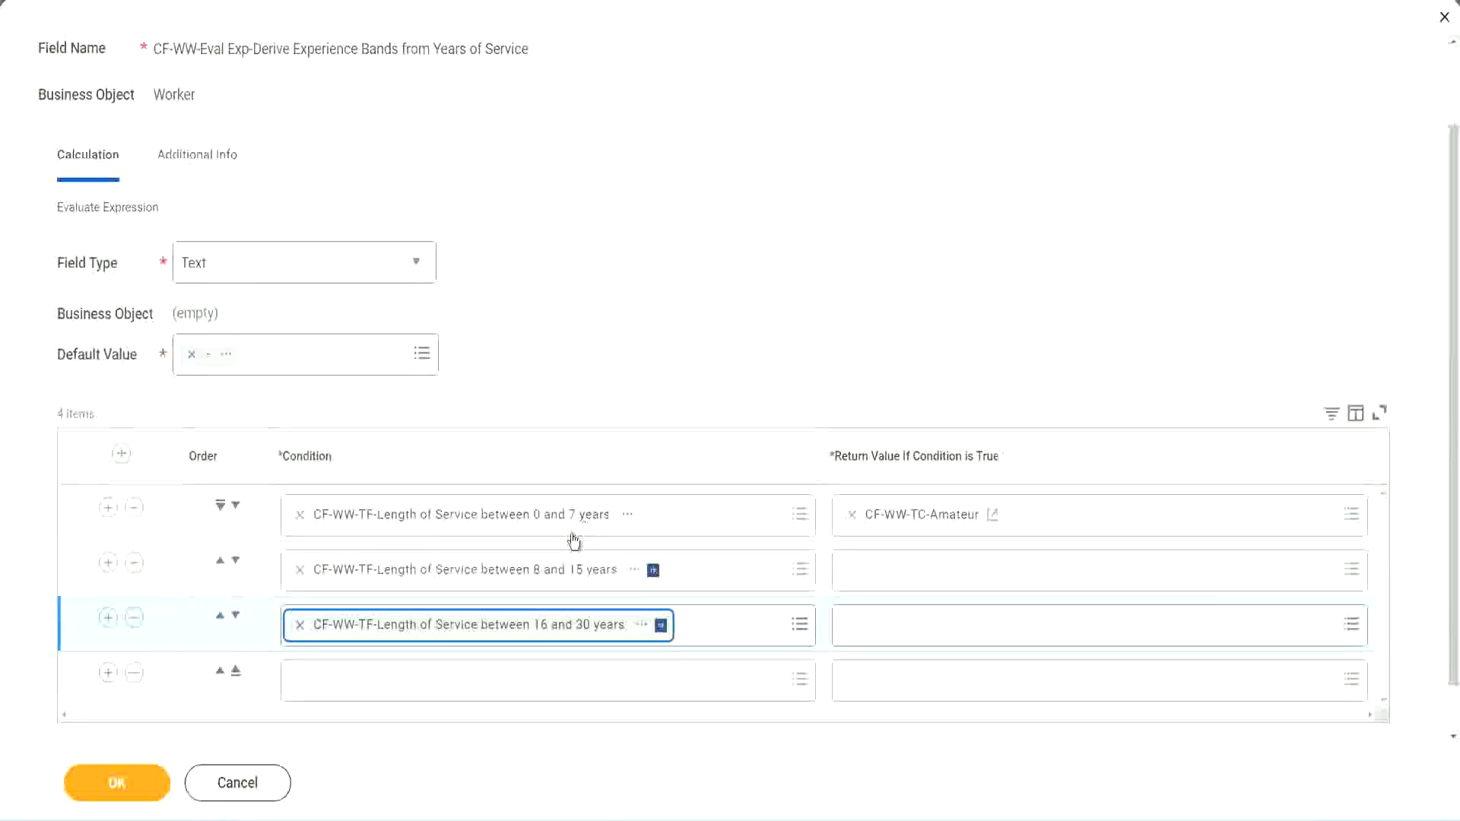
click(345, 683)
text(c)
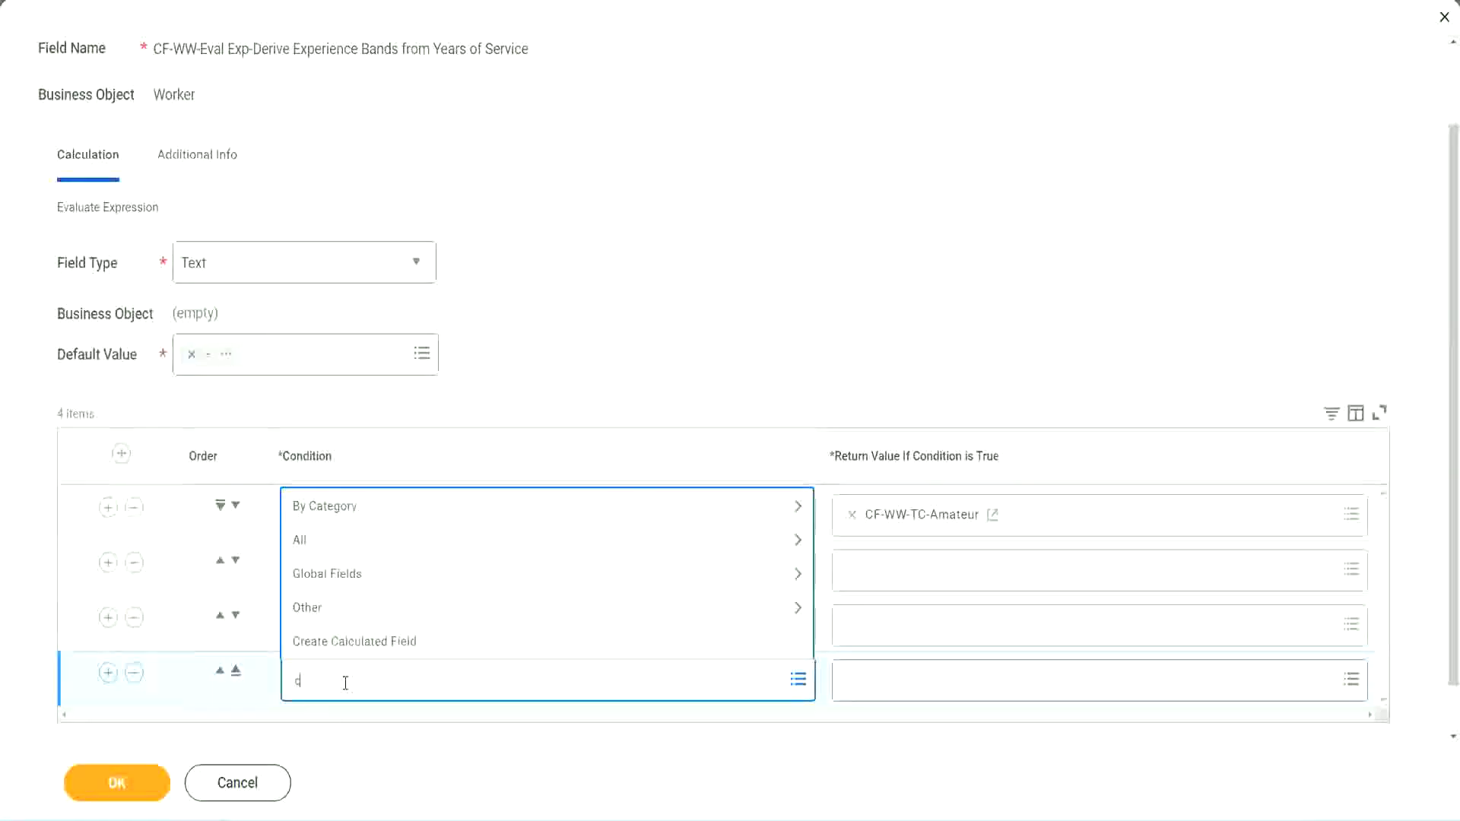
text(f-ww)
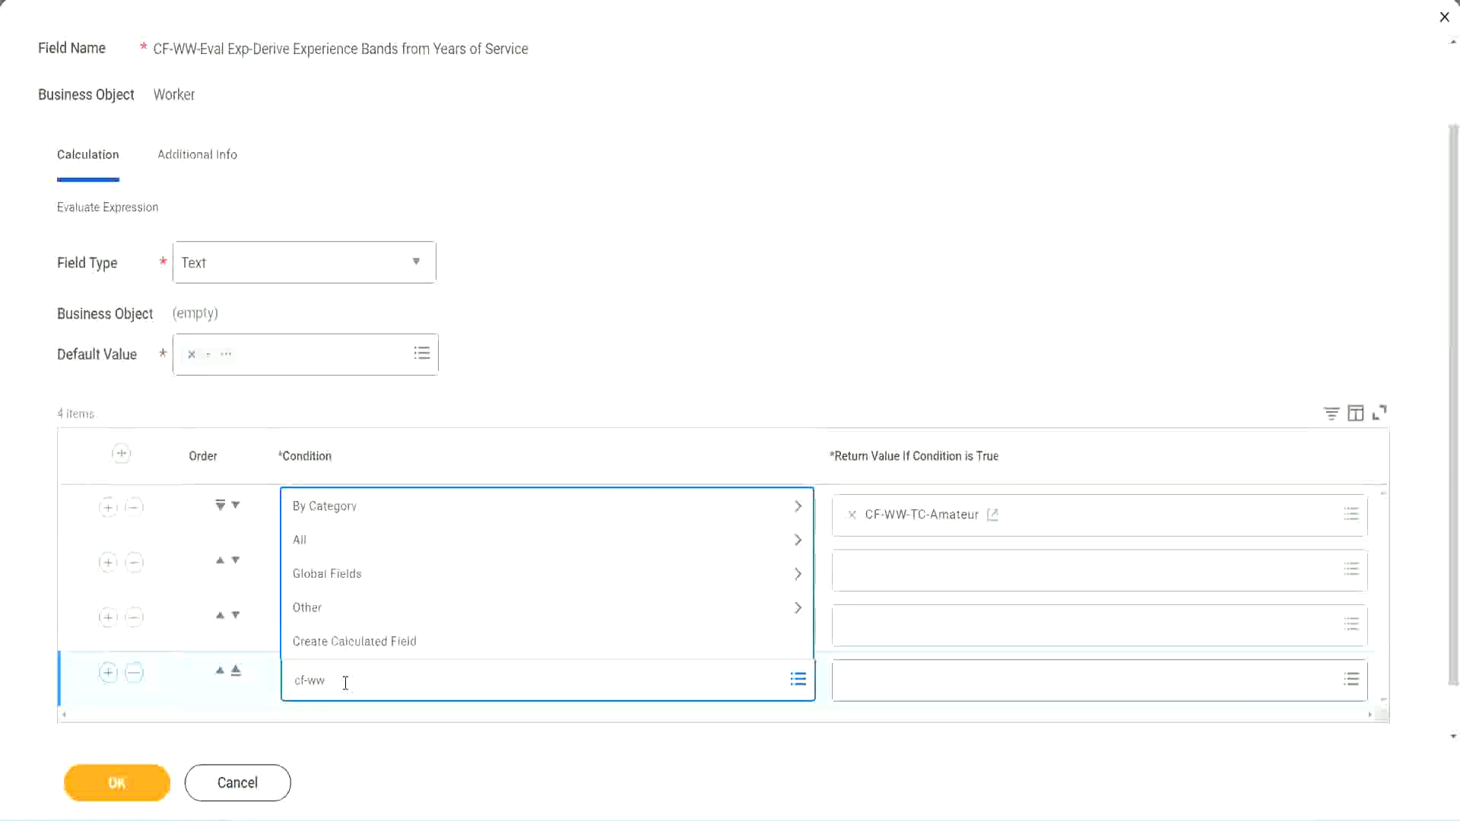
text( tf 31)
key(Return)
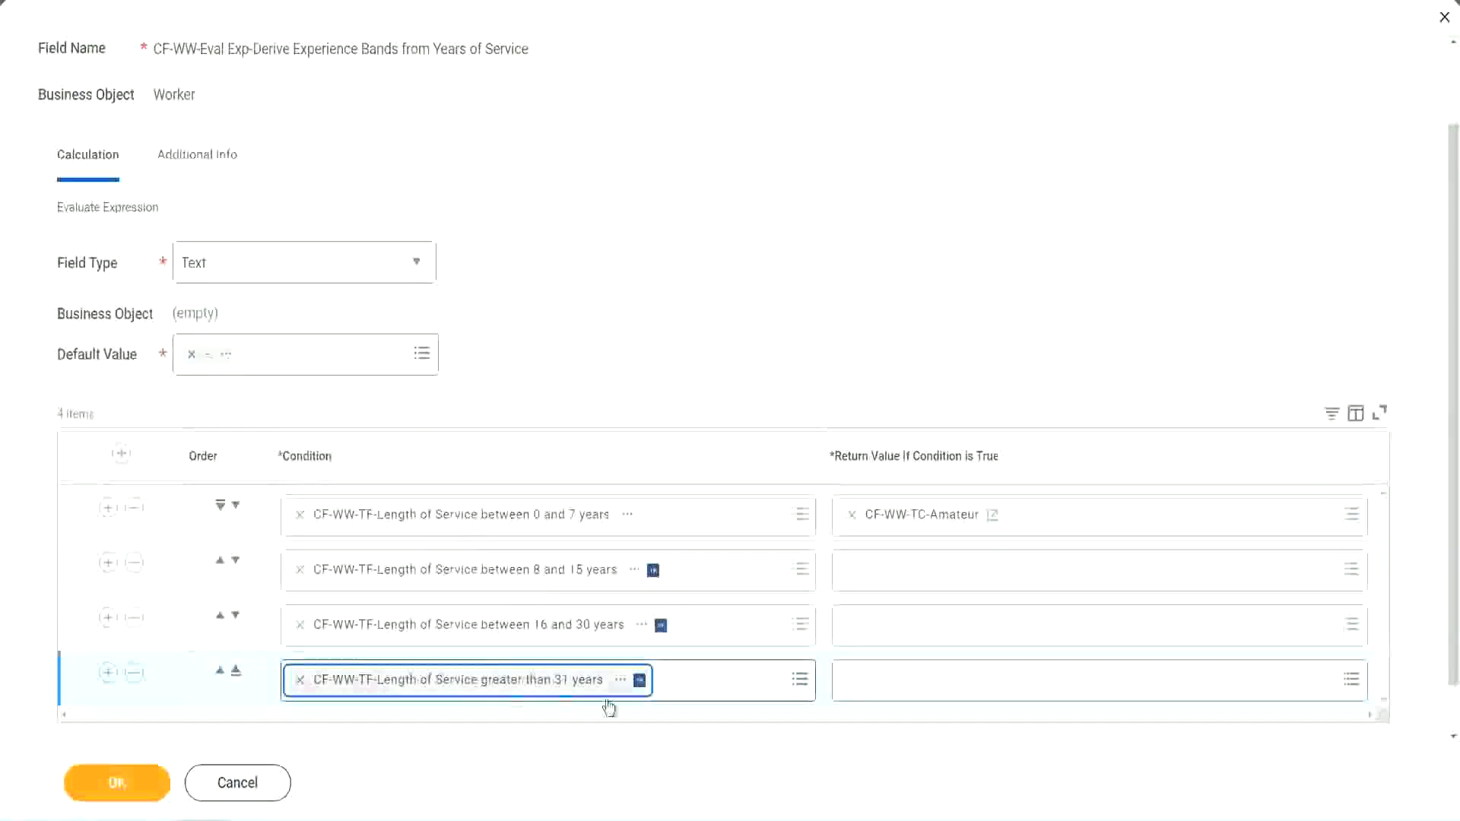
click(659, 320)
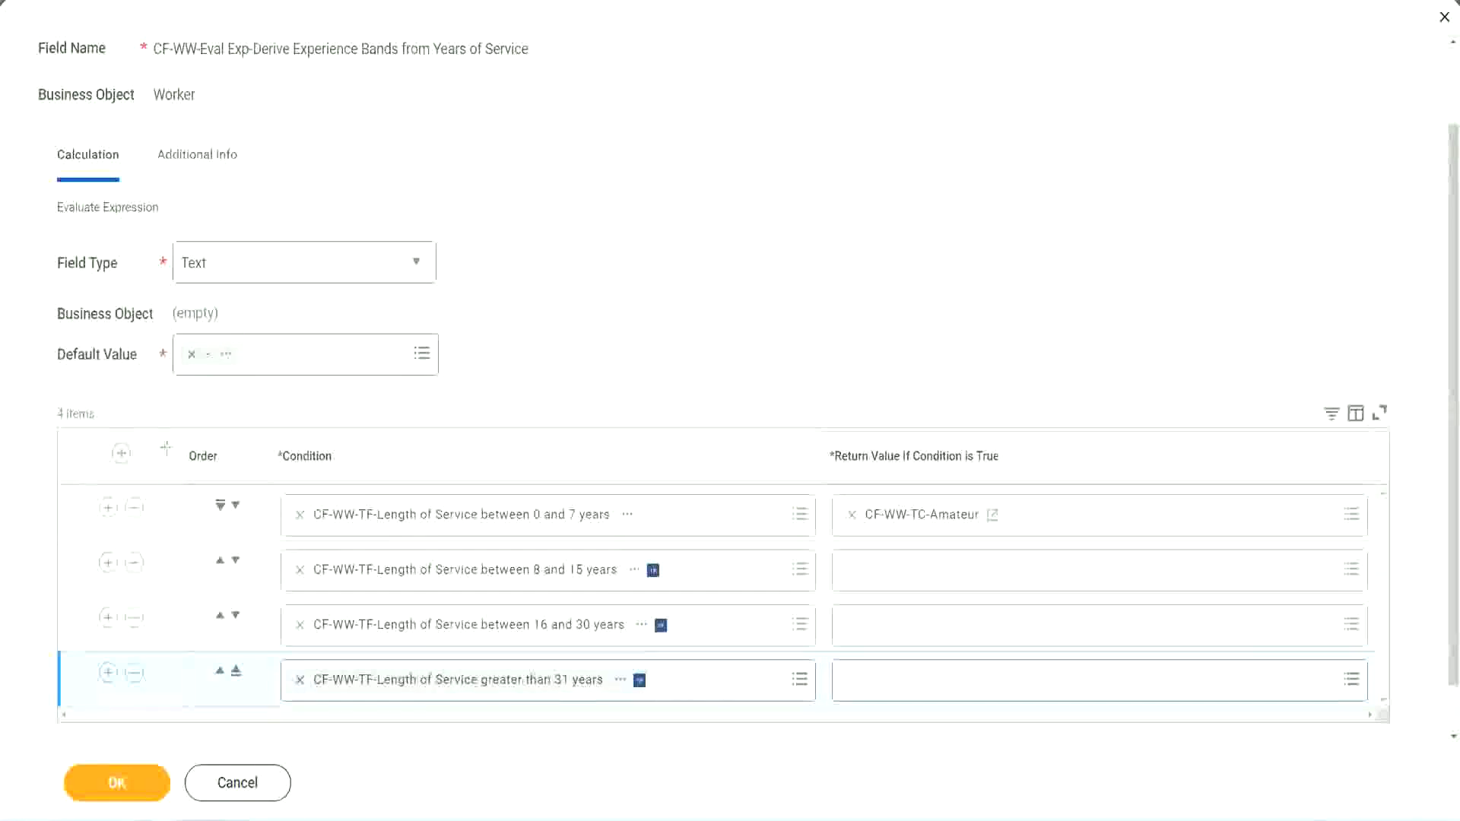
drag(164, 445, 163, 600)
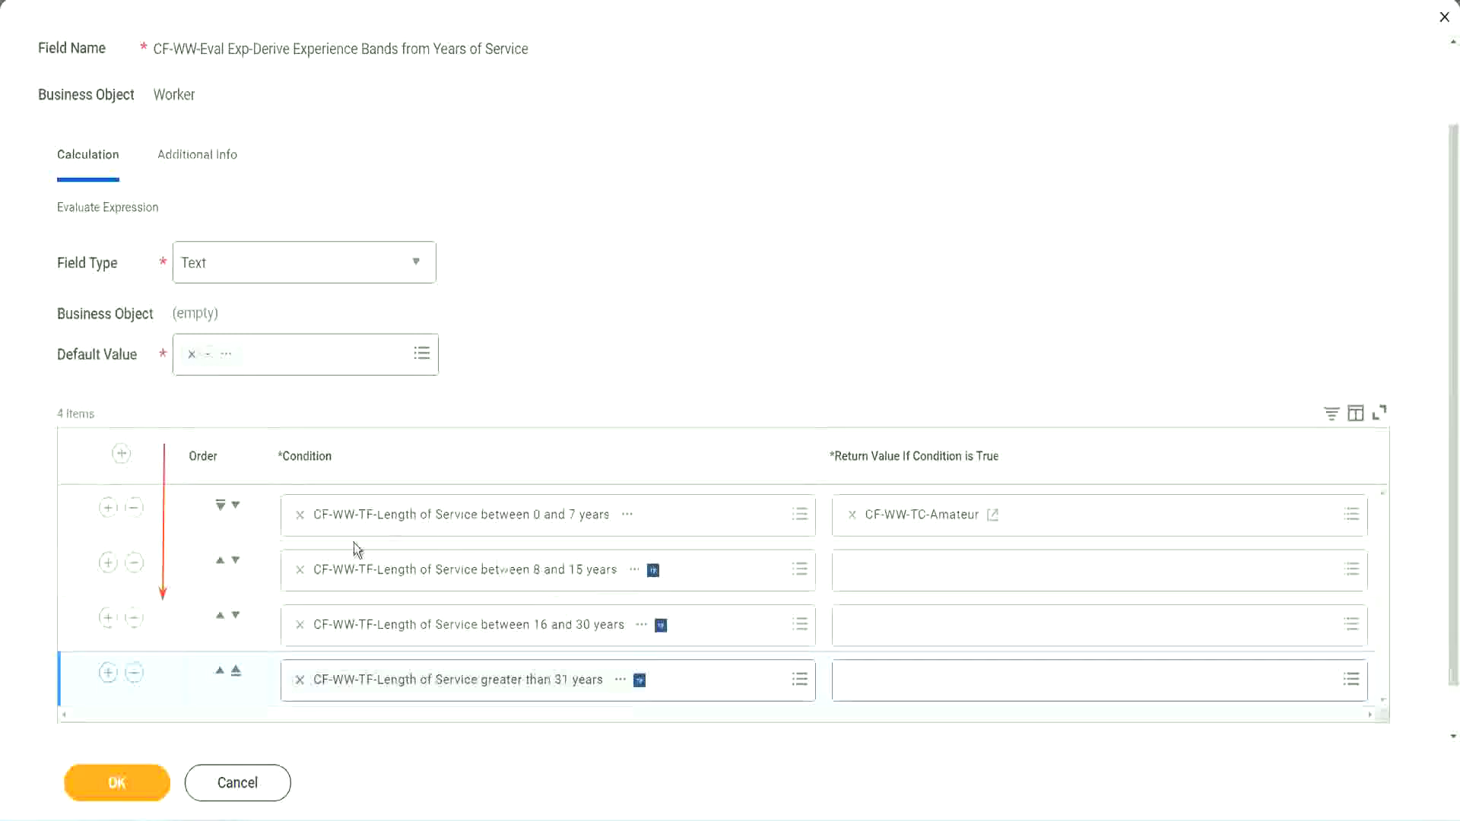
click(220, 564)
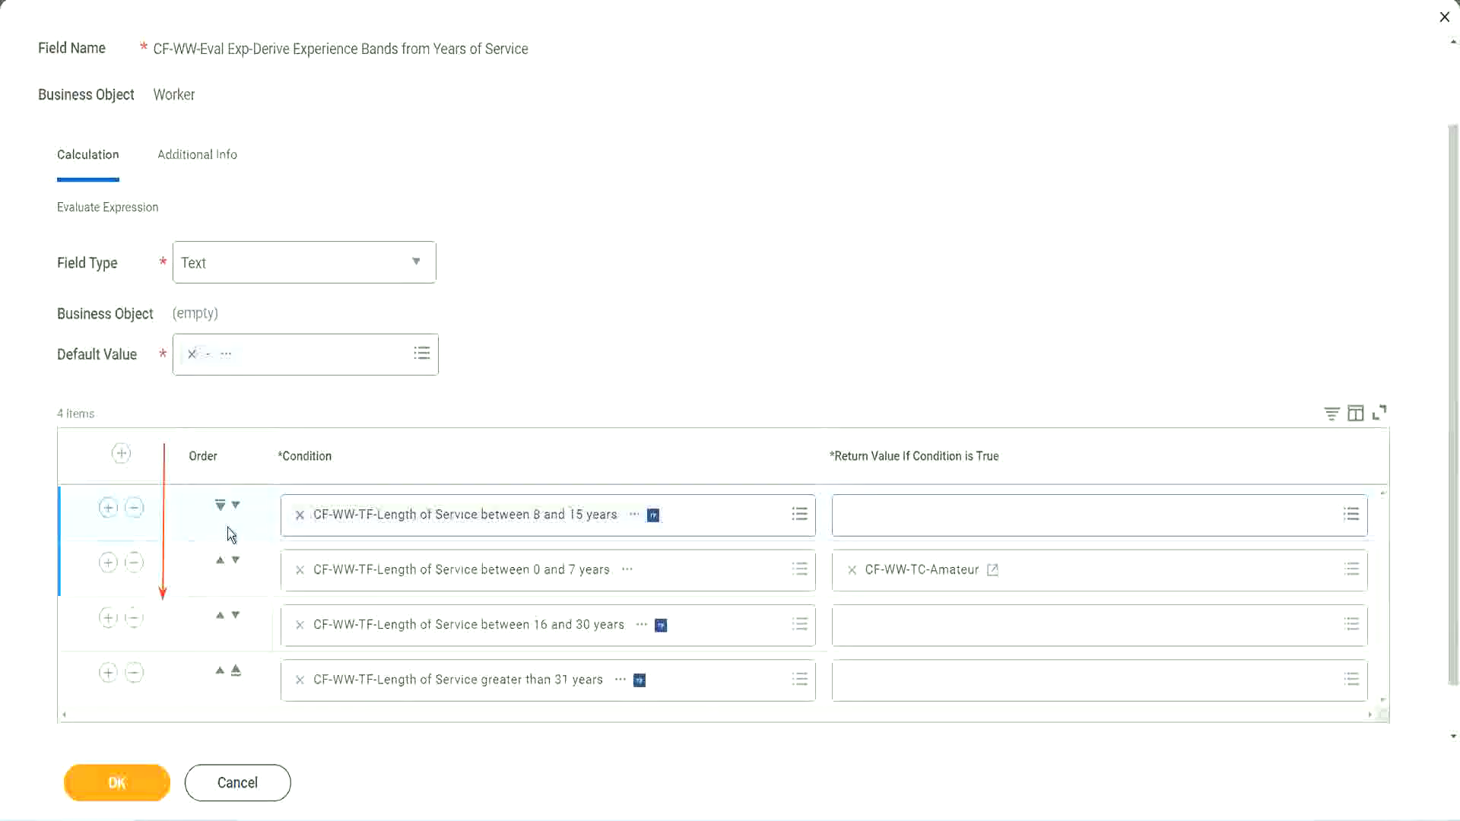
click(236, 506)
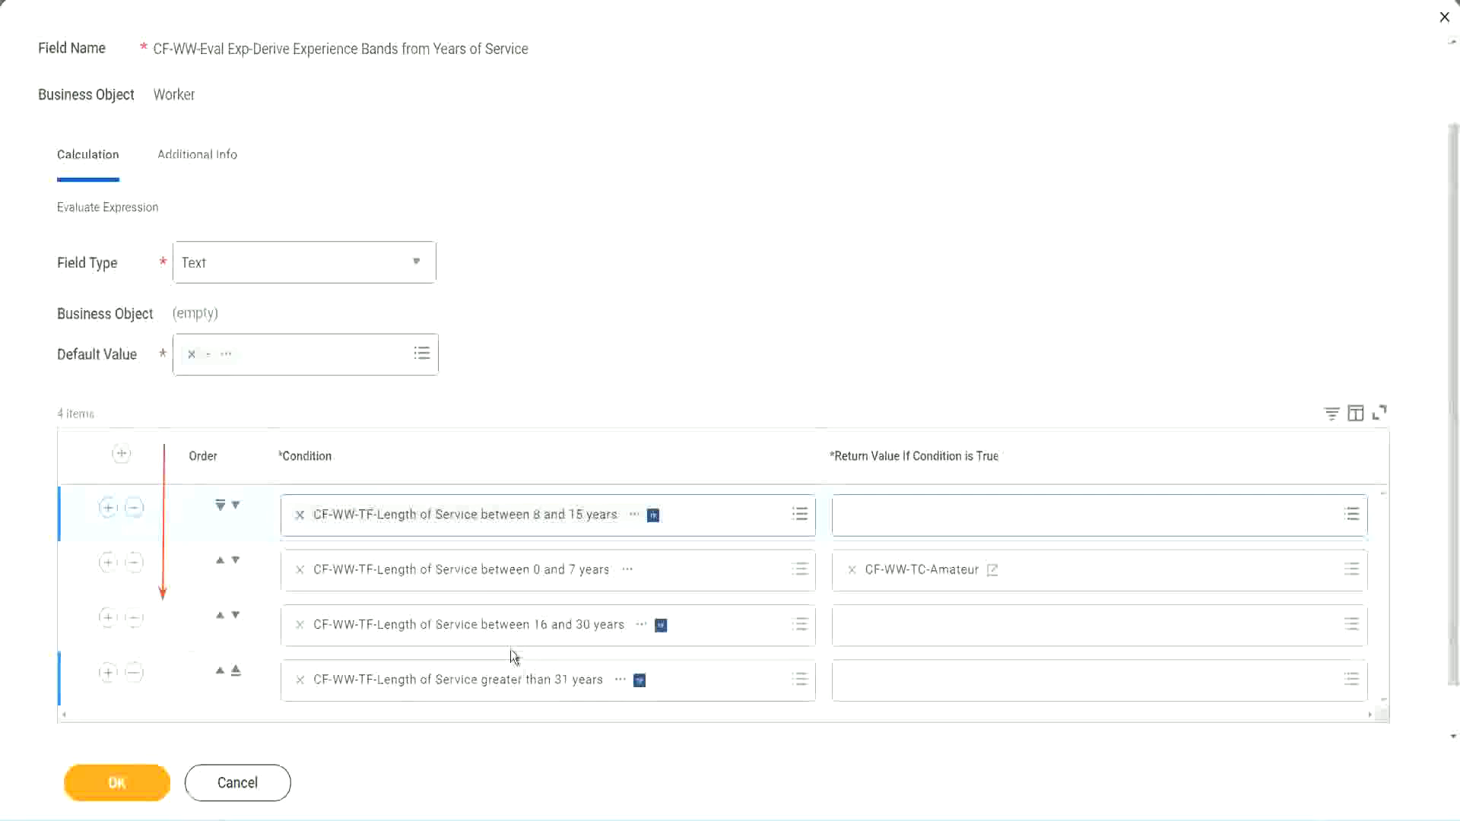
right_click(925, 582)
click(878, 658)
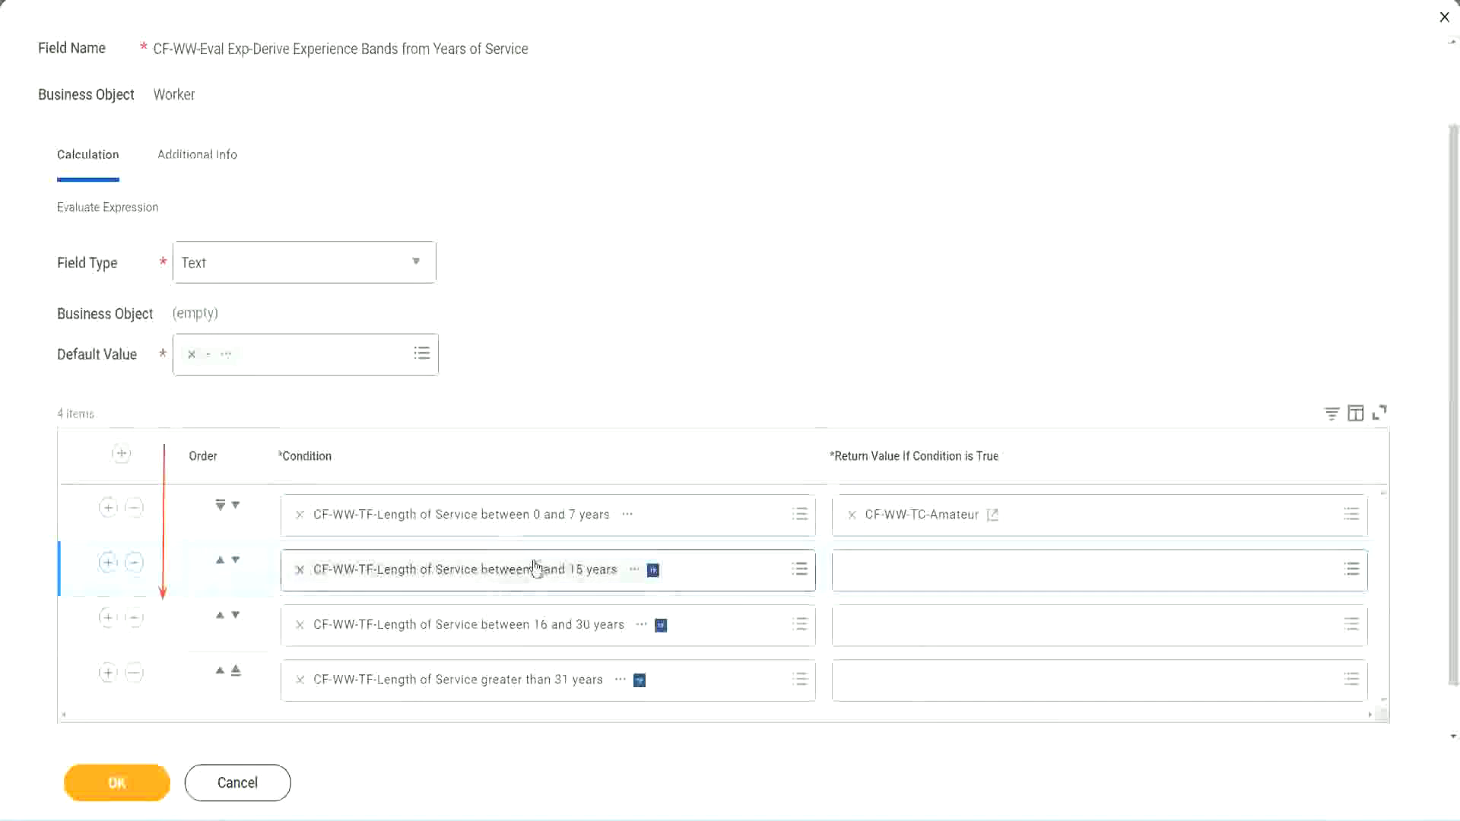
Step: Create a new calculated field for row 2's return value, named CF-WW-TC-Experienced
click(844, 563)
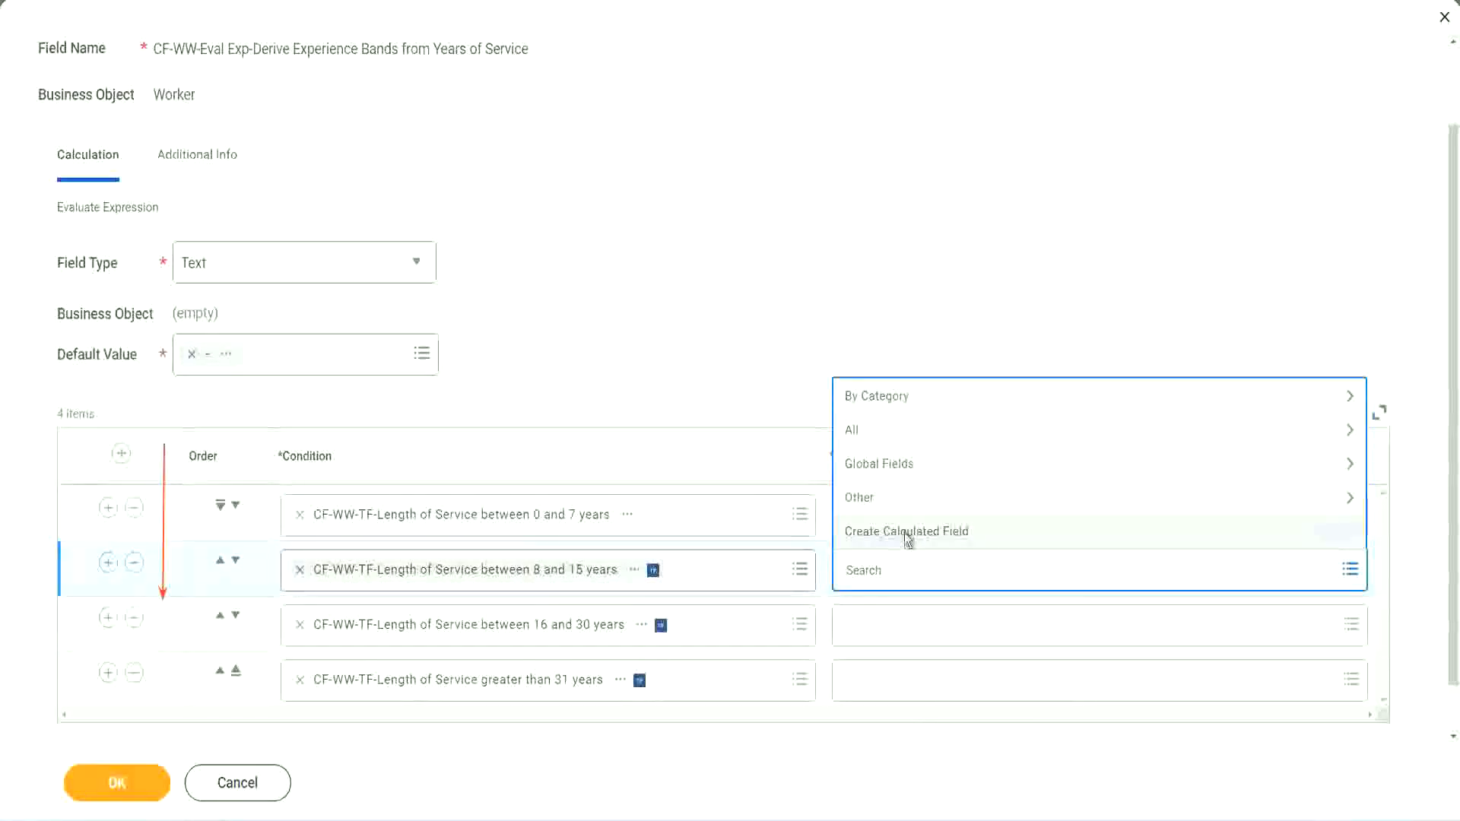
key(Escape)
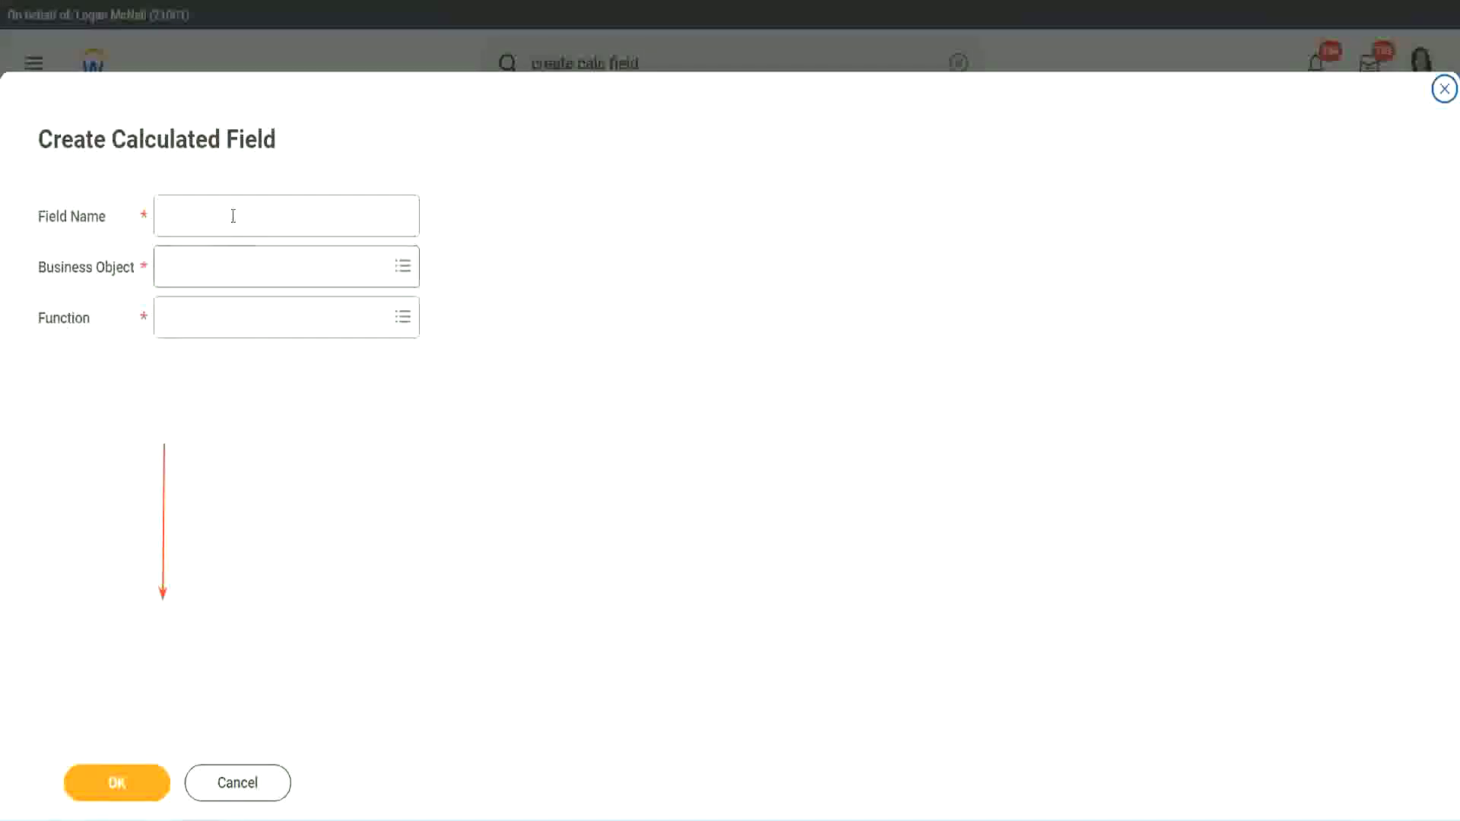
click(231, 216)
key(ctrl+v)
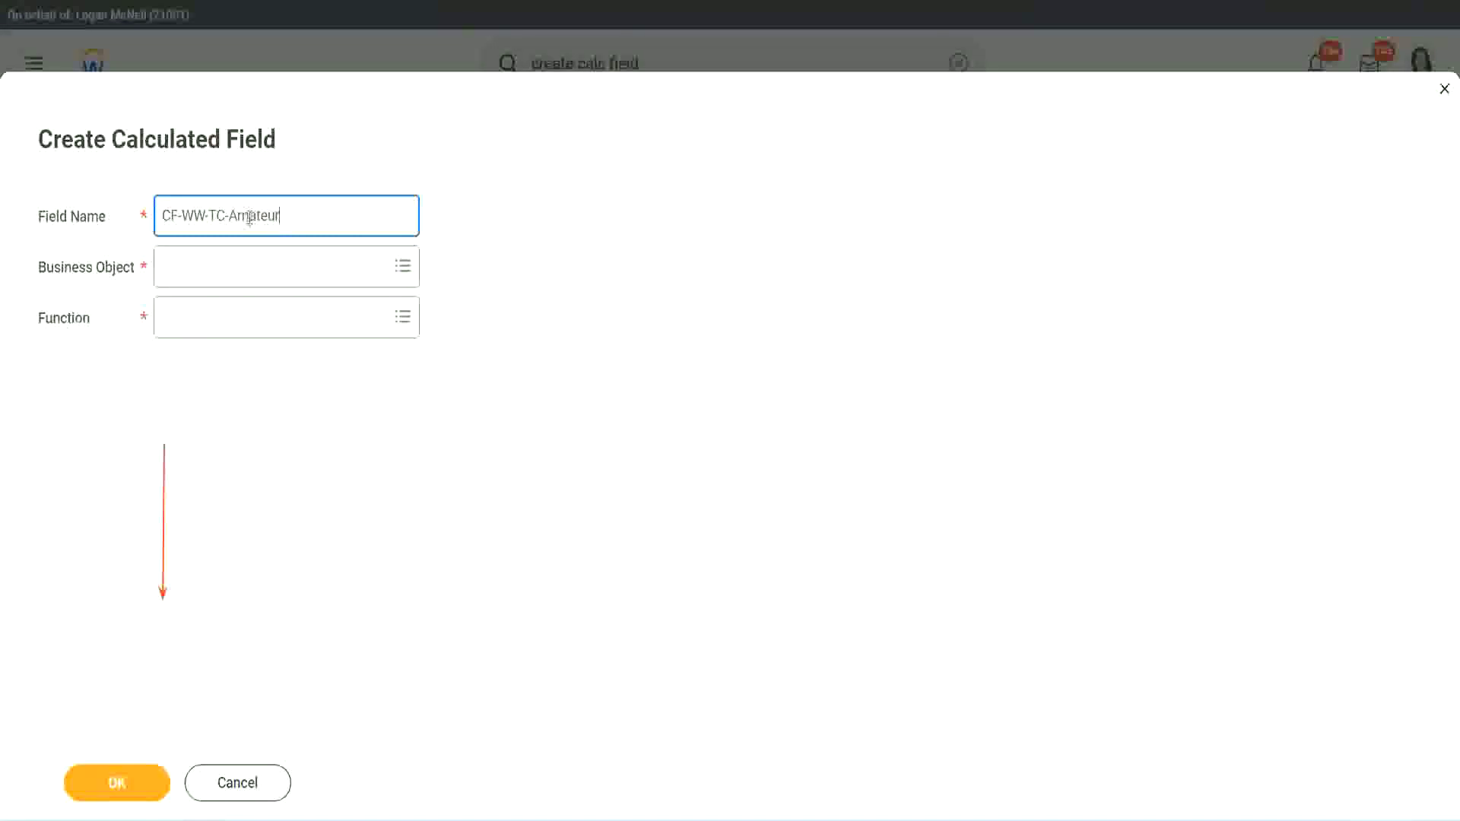
double_click(249, 216)
text(Experienced)
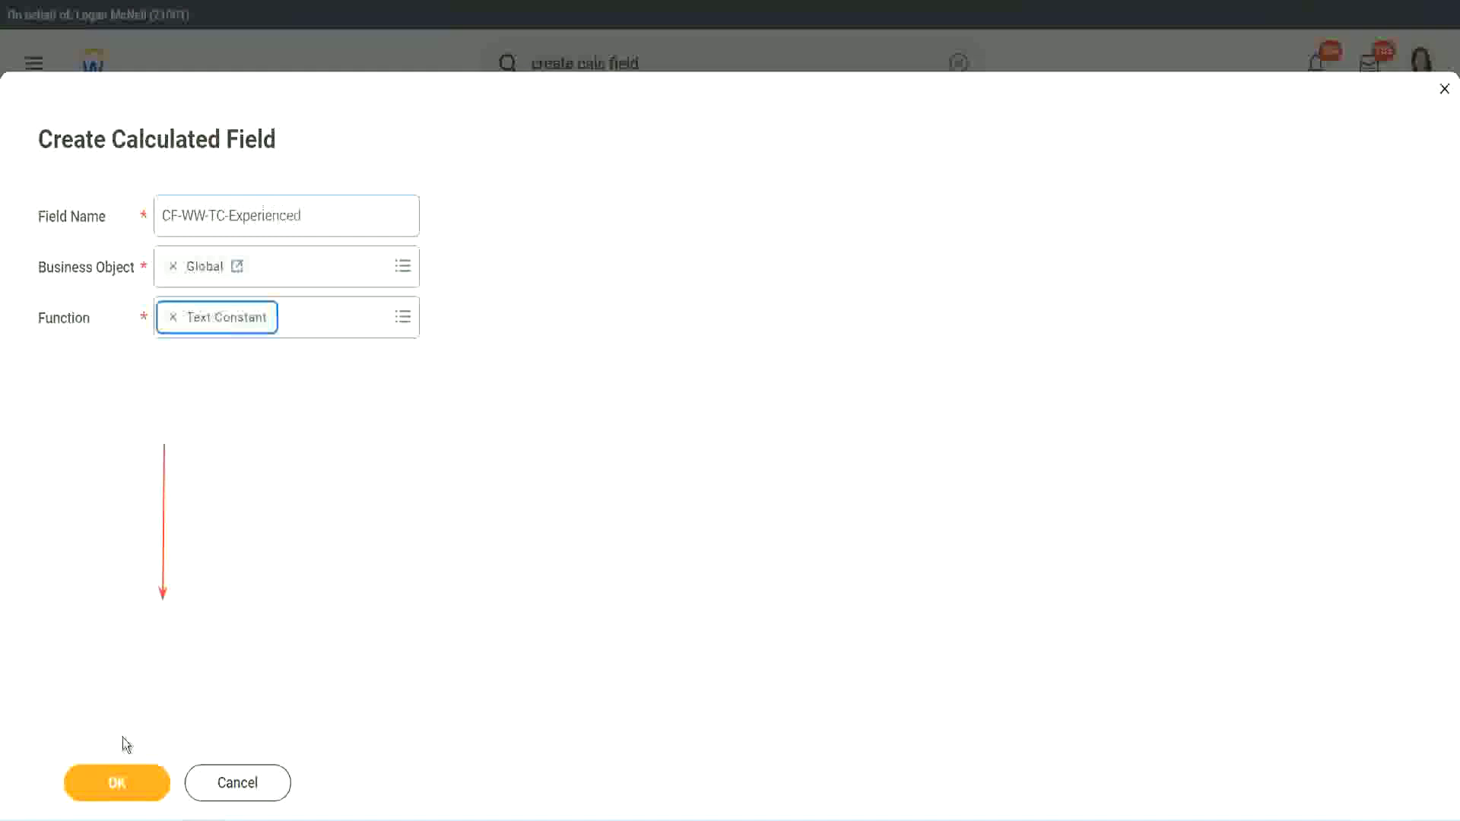
click(117, 782)
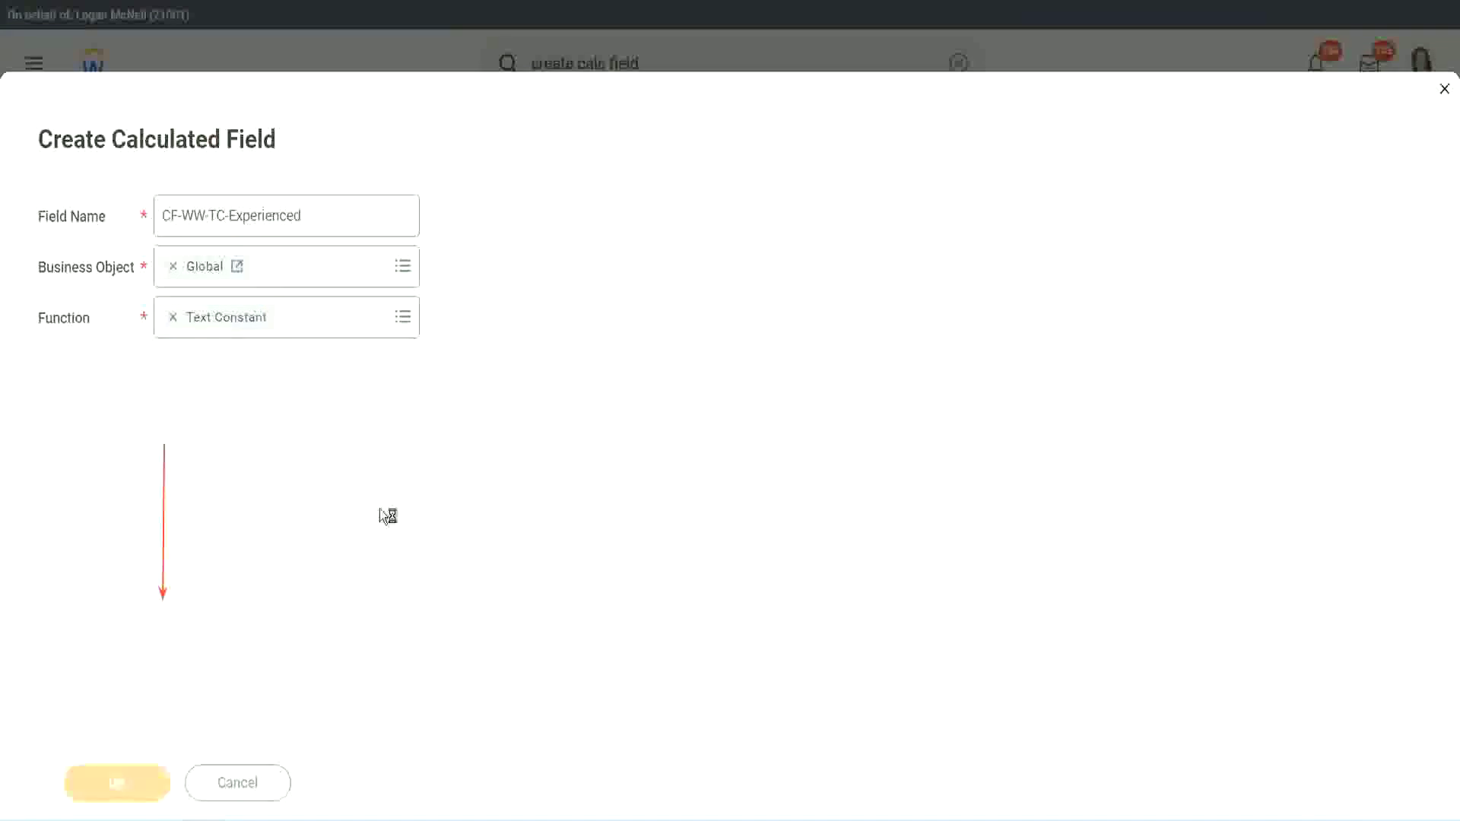
Step: Enter the constant value Experienced and save the field
click(222, 432)
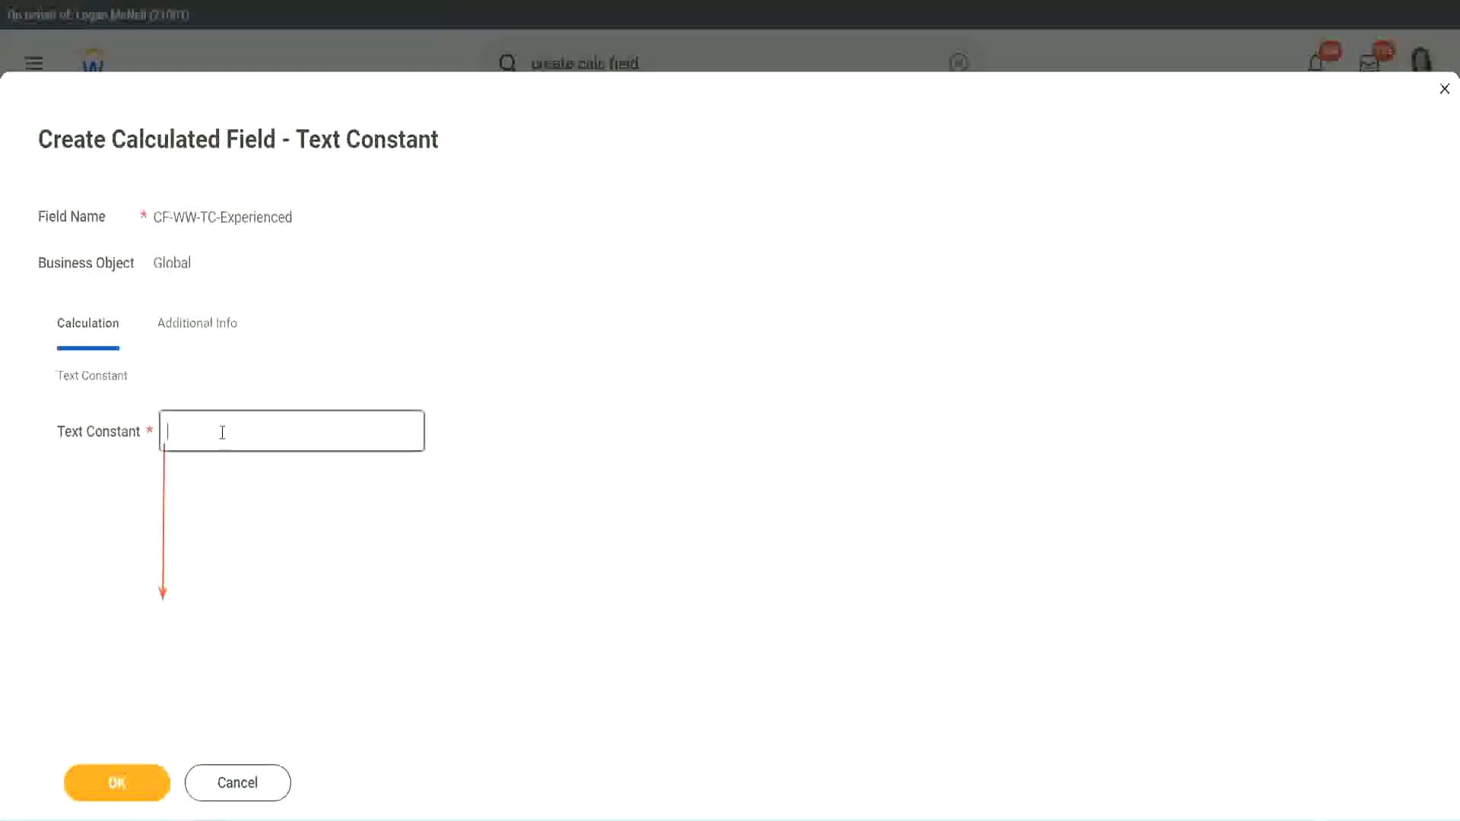
text(Experienced)
click(120, 787)
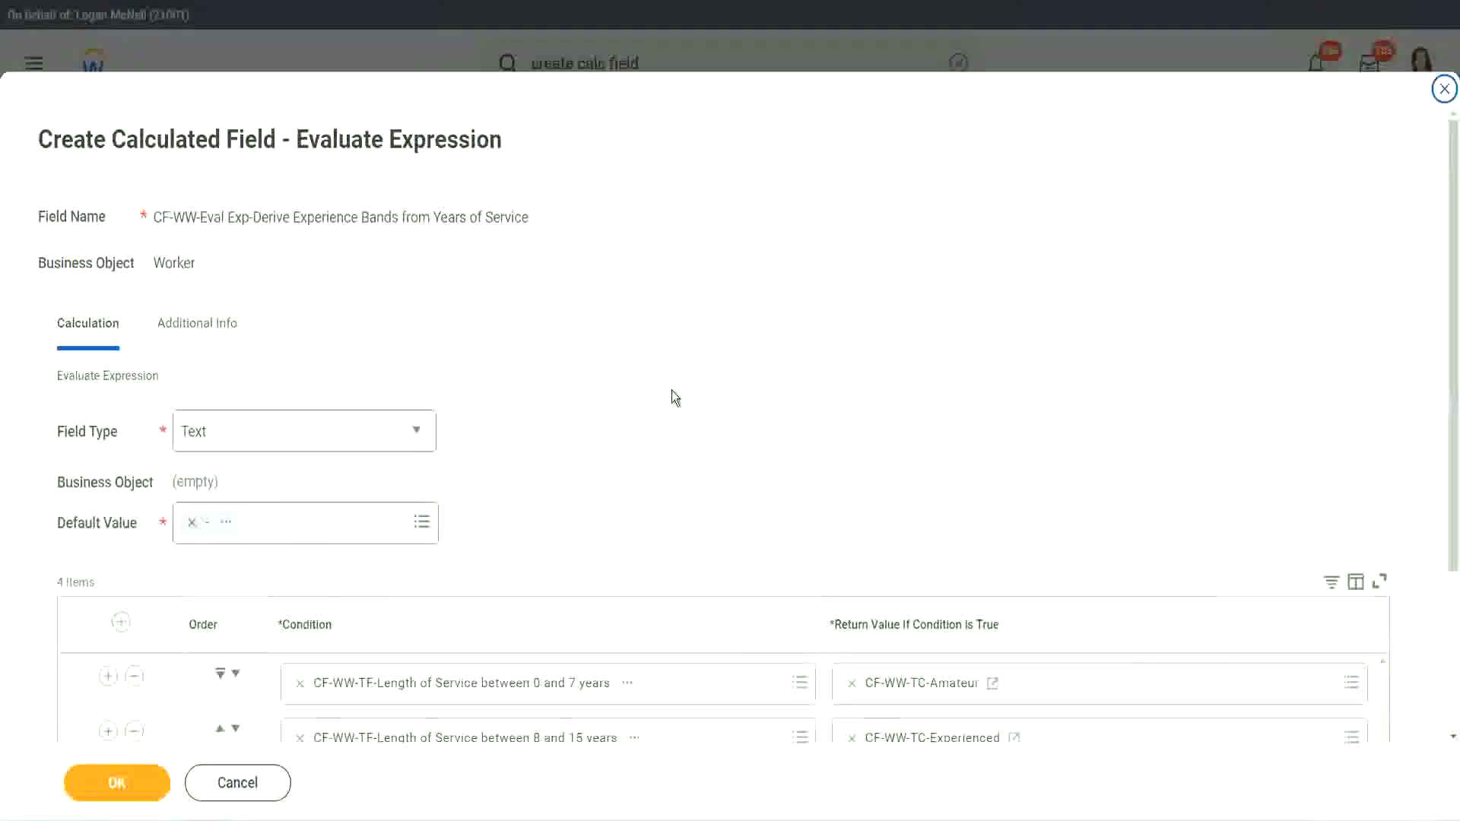
Step: Create row 3's return field named CF-WW-TC-Senior on the Global business object
scroll(672, 395, down, 3)
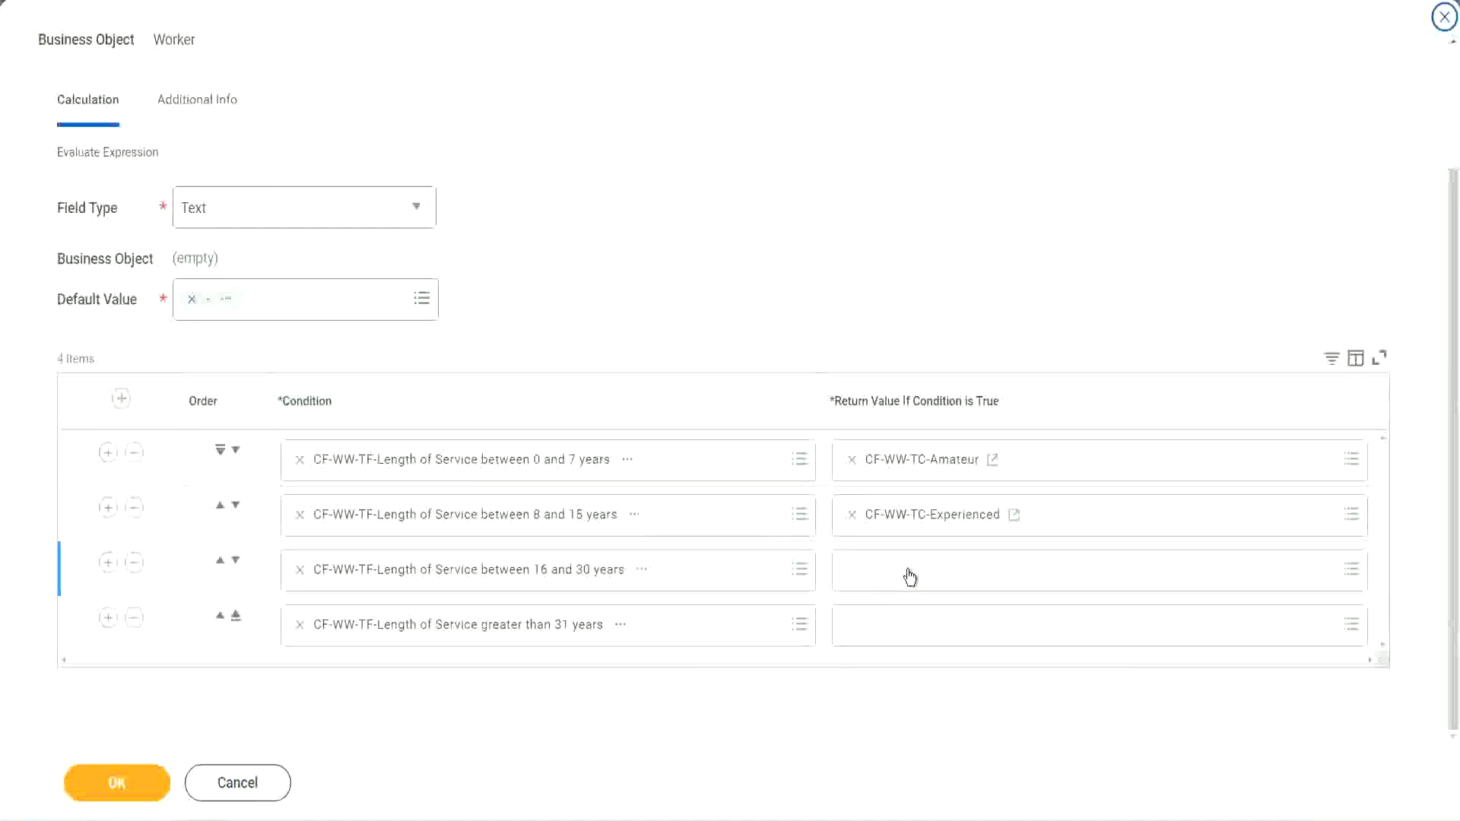
click(910, 577)
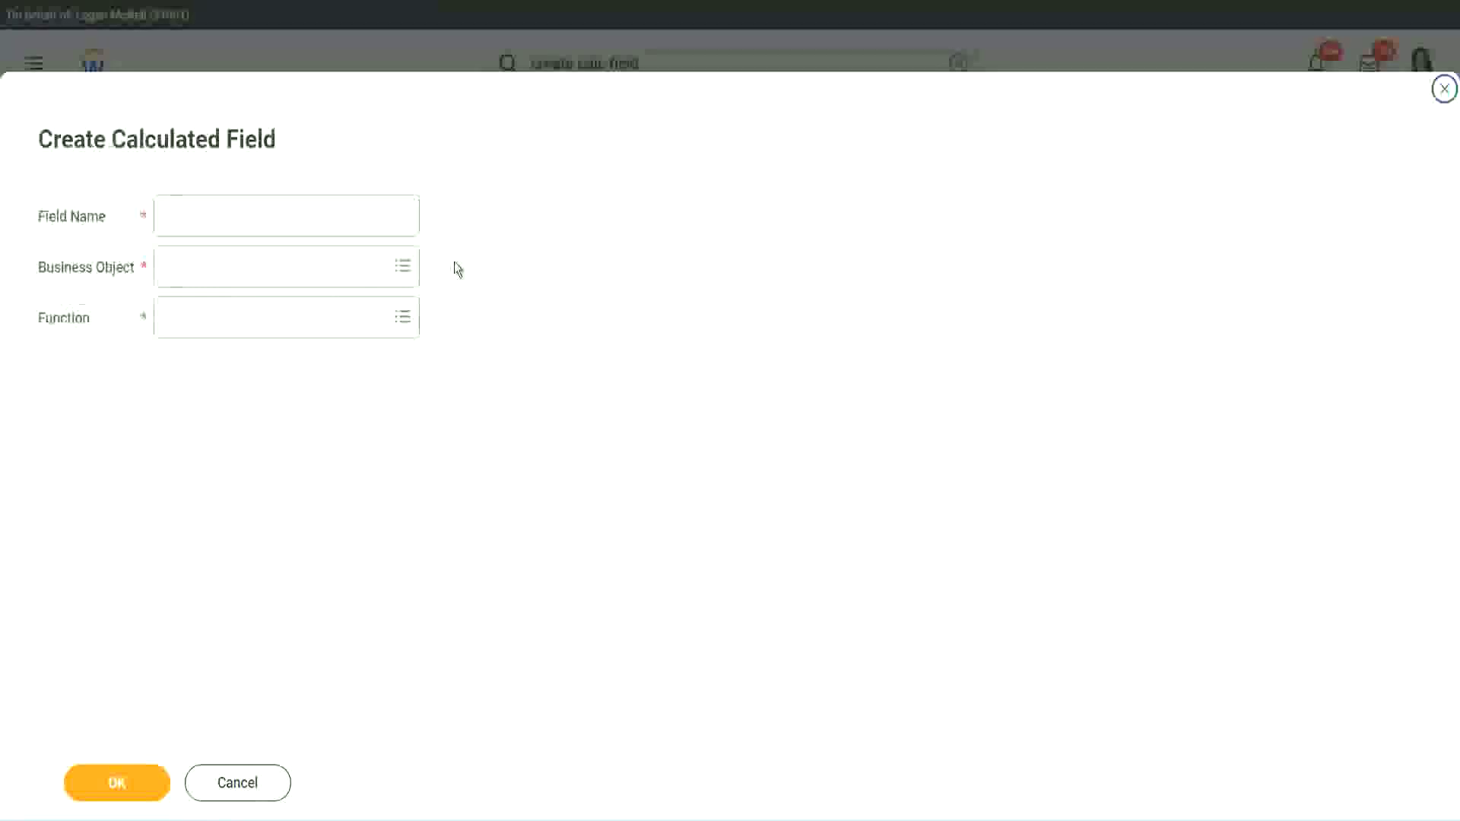
click(309, 215)
text(CF-WW-TC-Amateur)
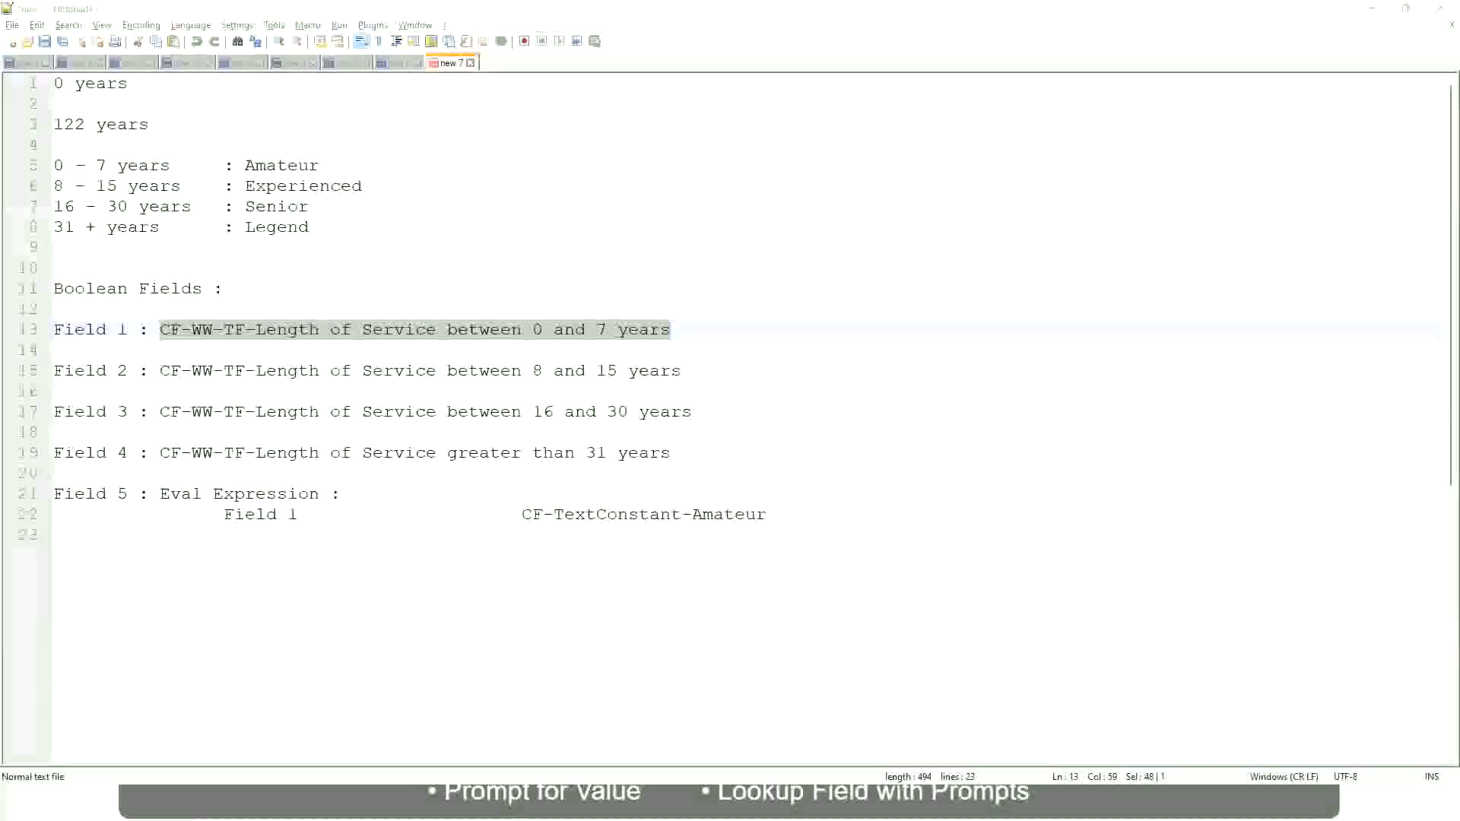
key(alt+Tab)
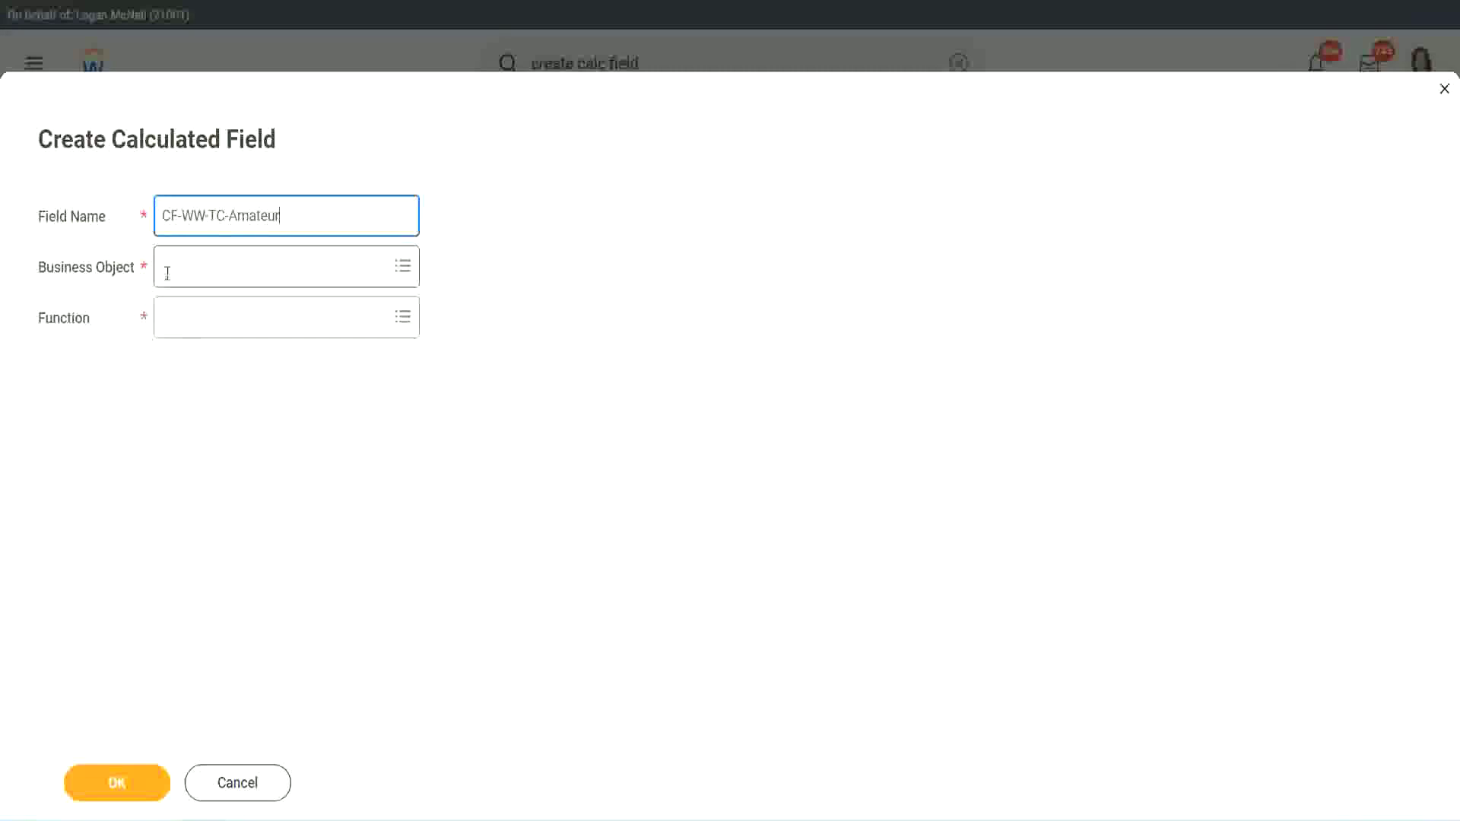
click(167, 268)
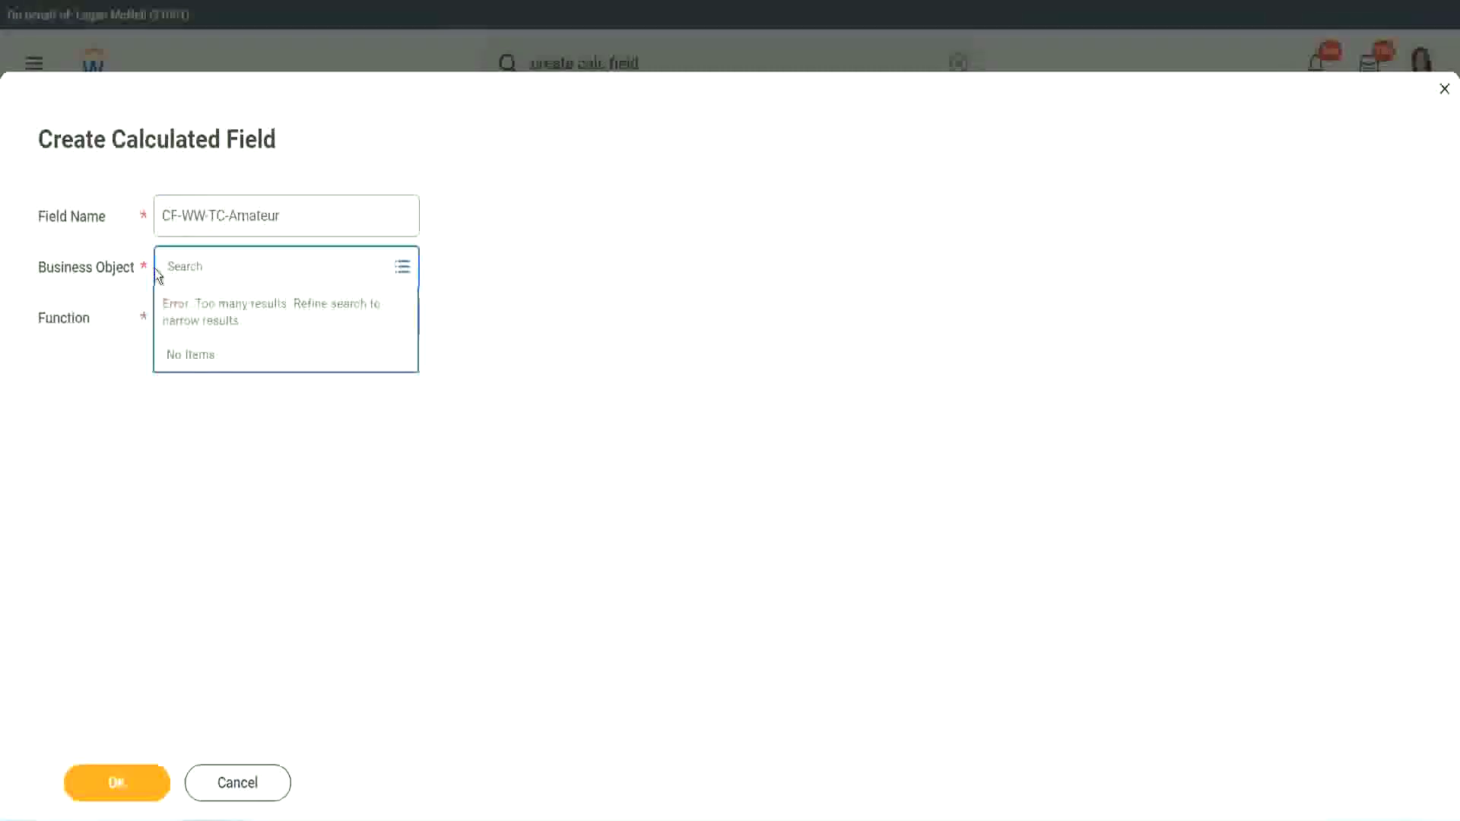
text(global)
key(Return)
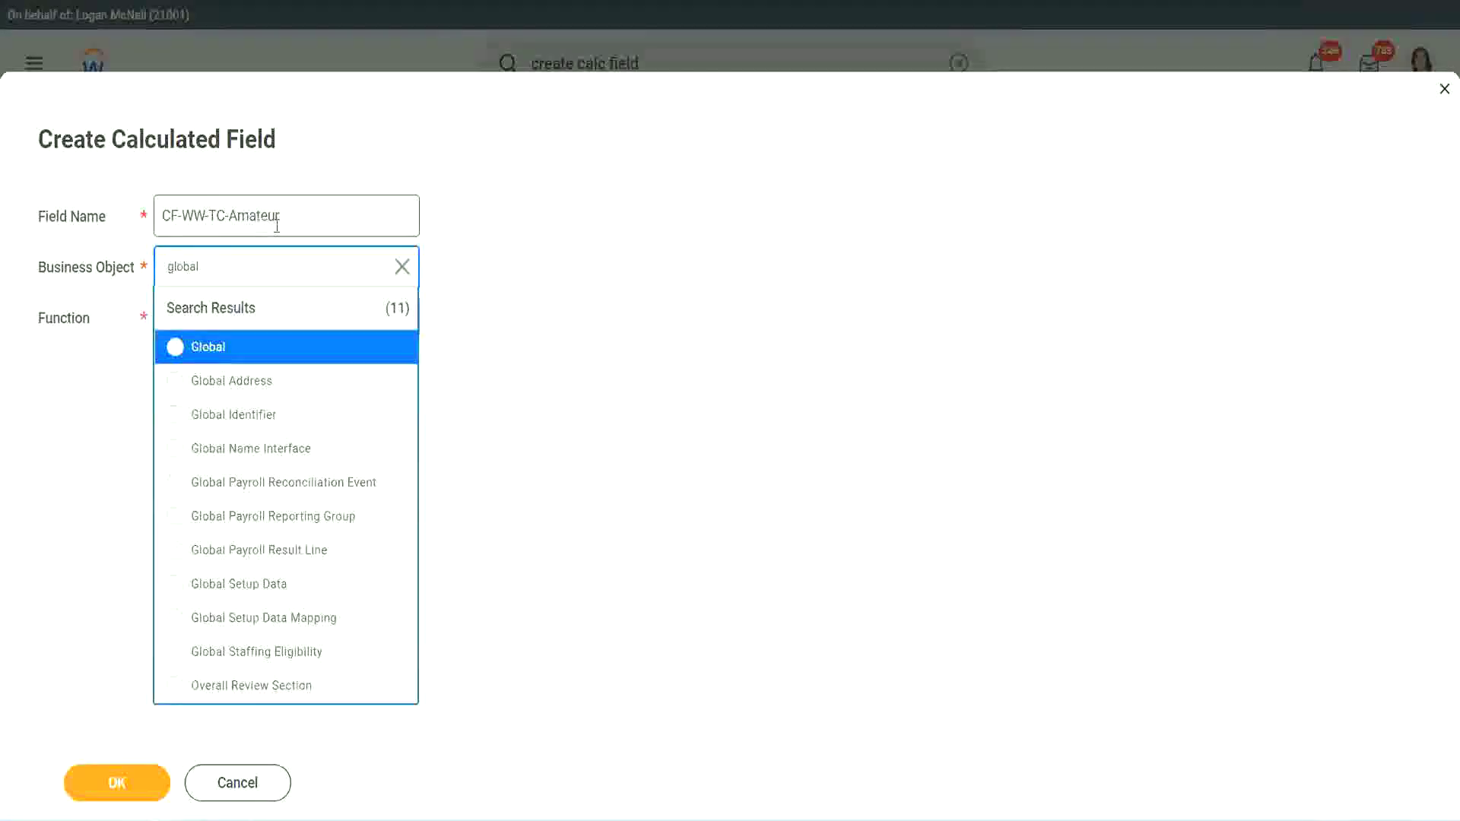
click(210, 347)
double_click(259, 215)
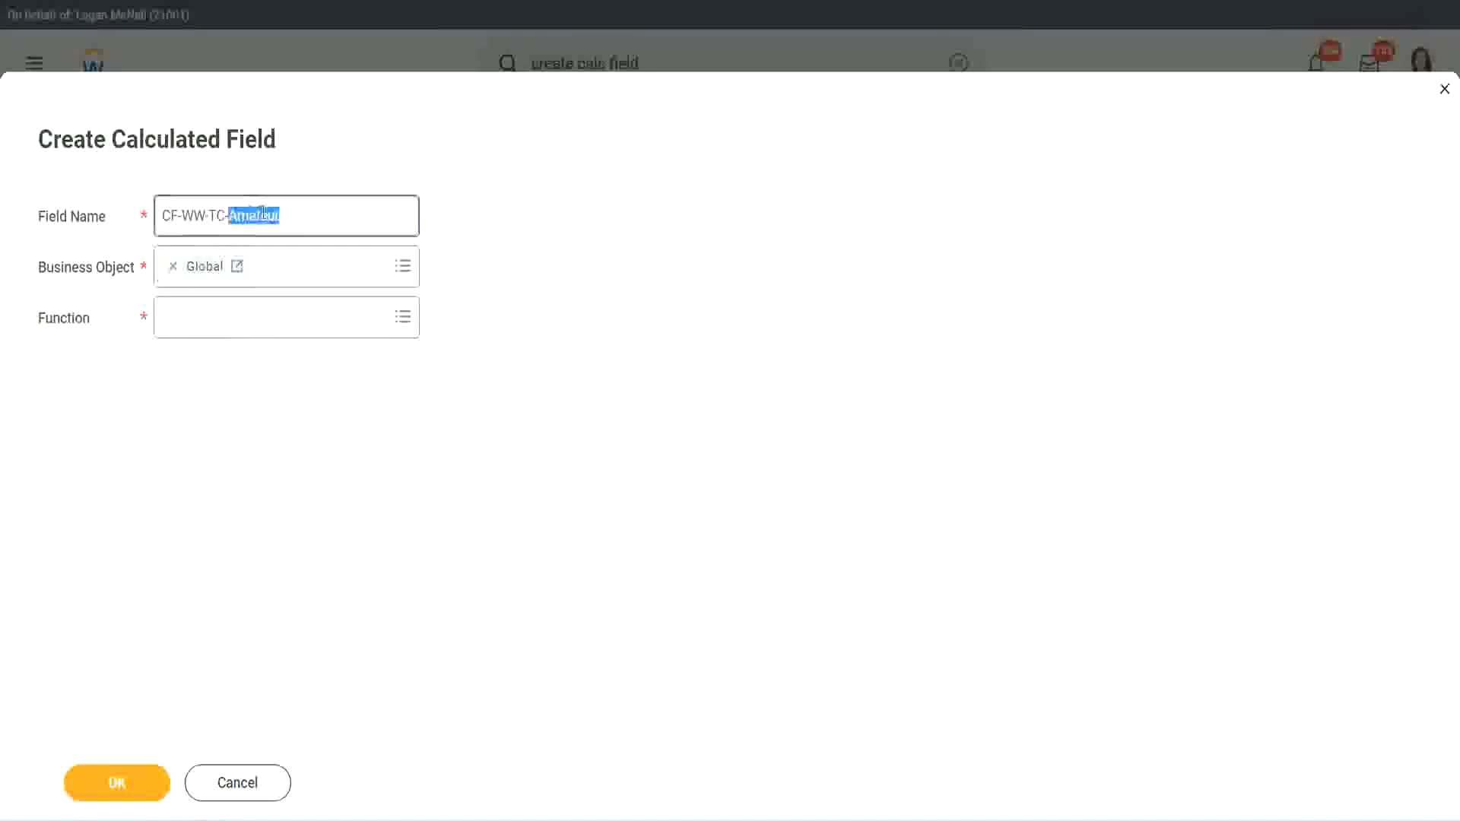
text(Senior)
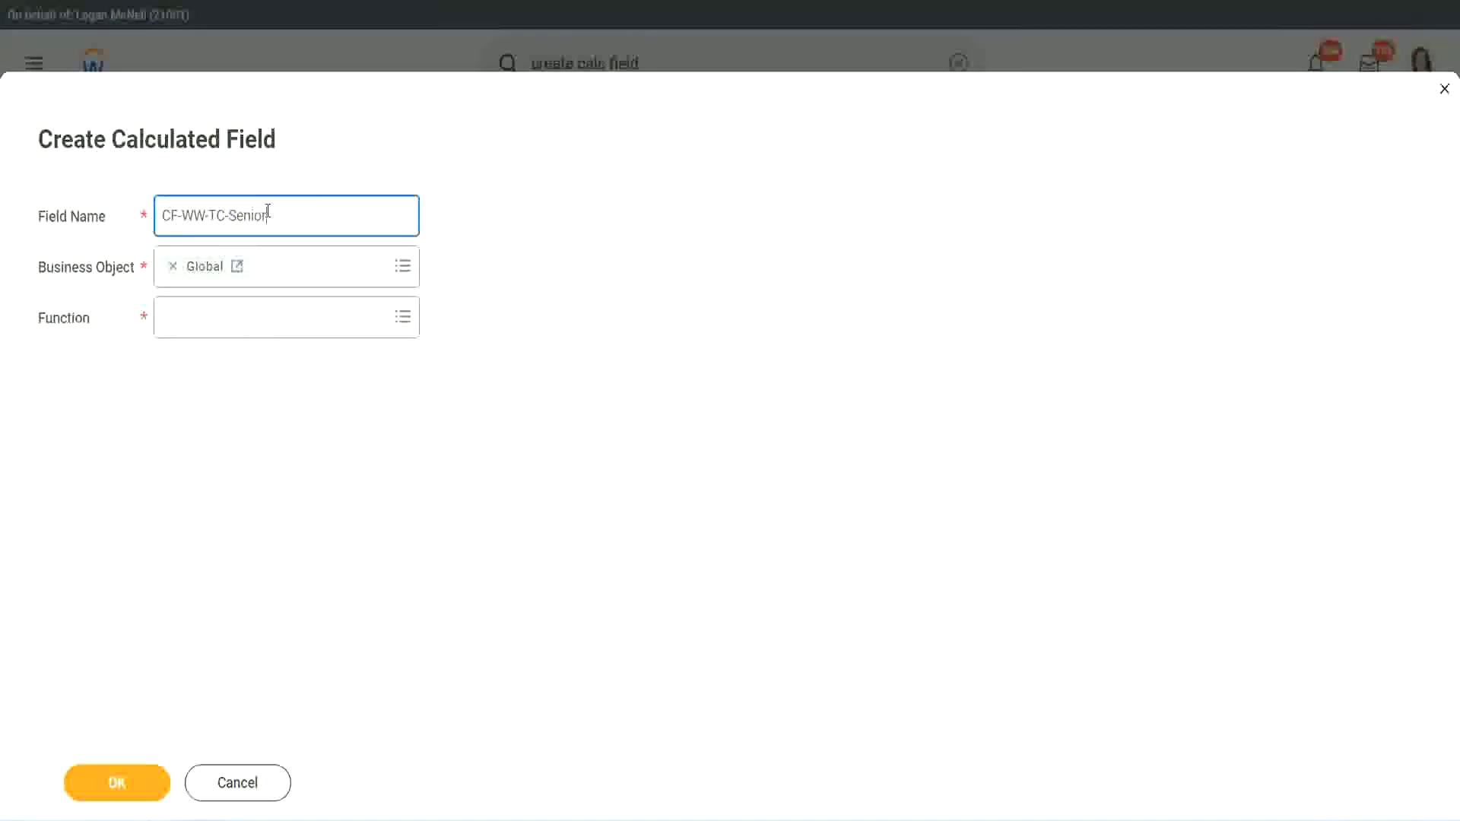
Step: Make it a Text Constant holding Senior and save it
click(234, 331)
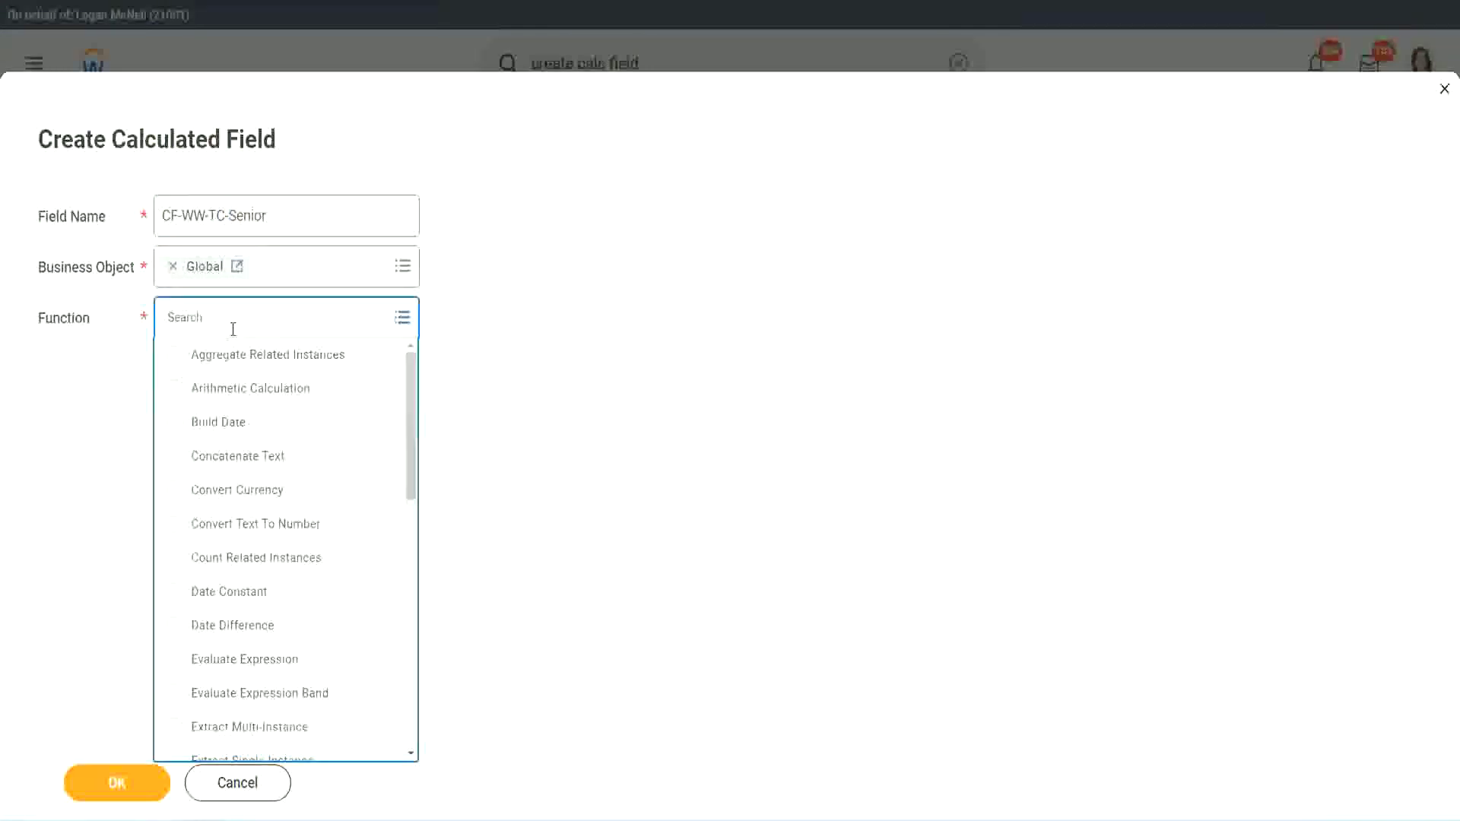
text(tc)
click(220, 394)
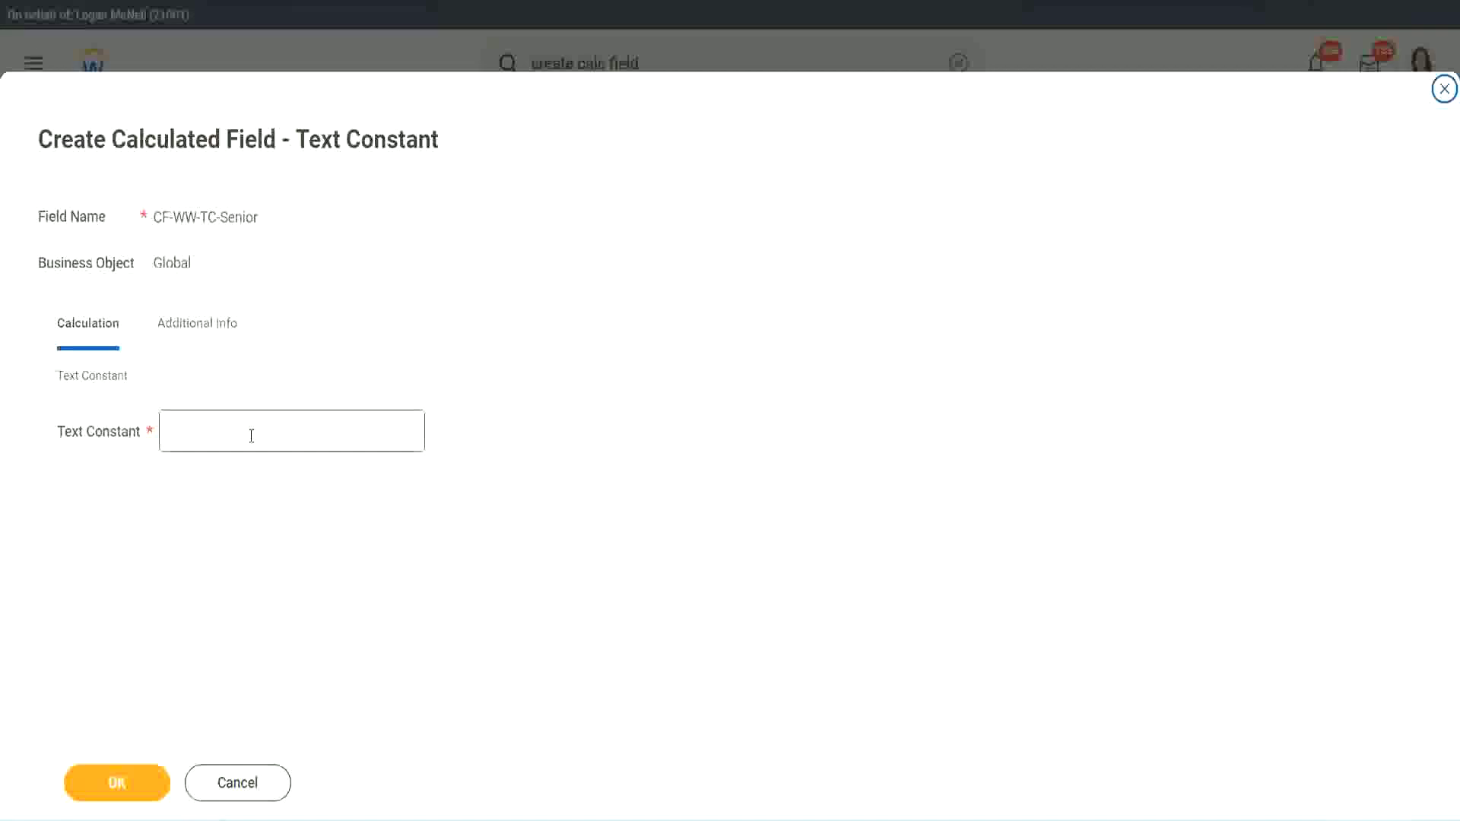
click(252, 436)
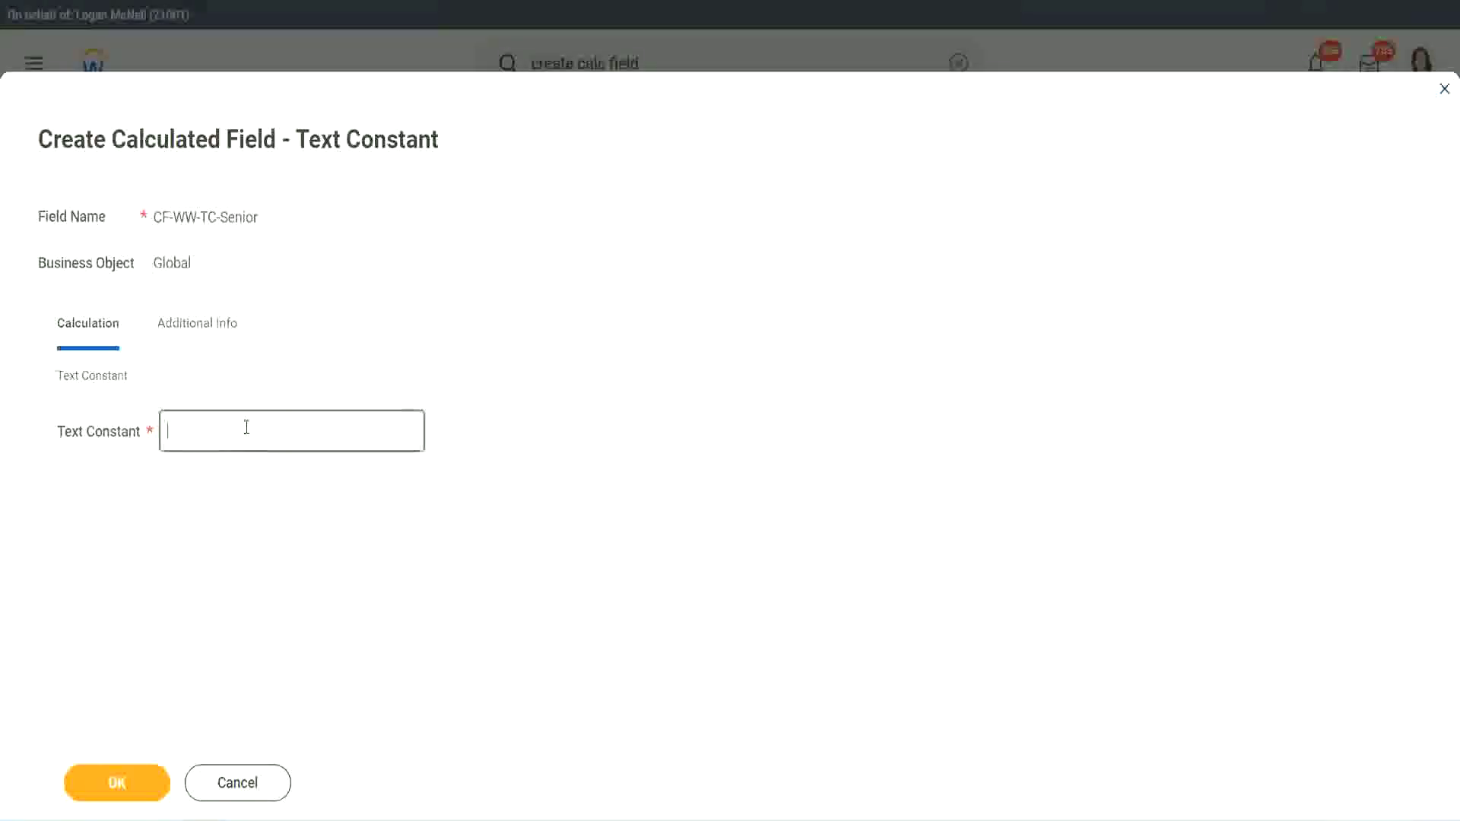
text(Senior)
click(144, 791)
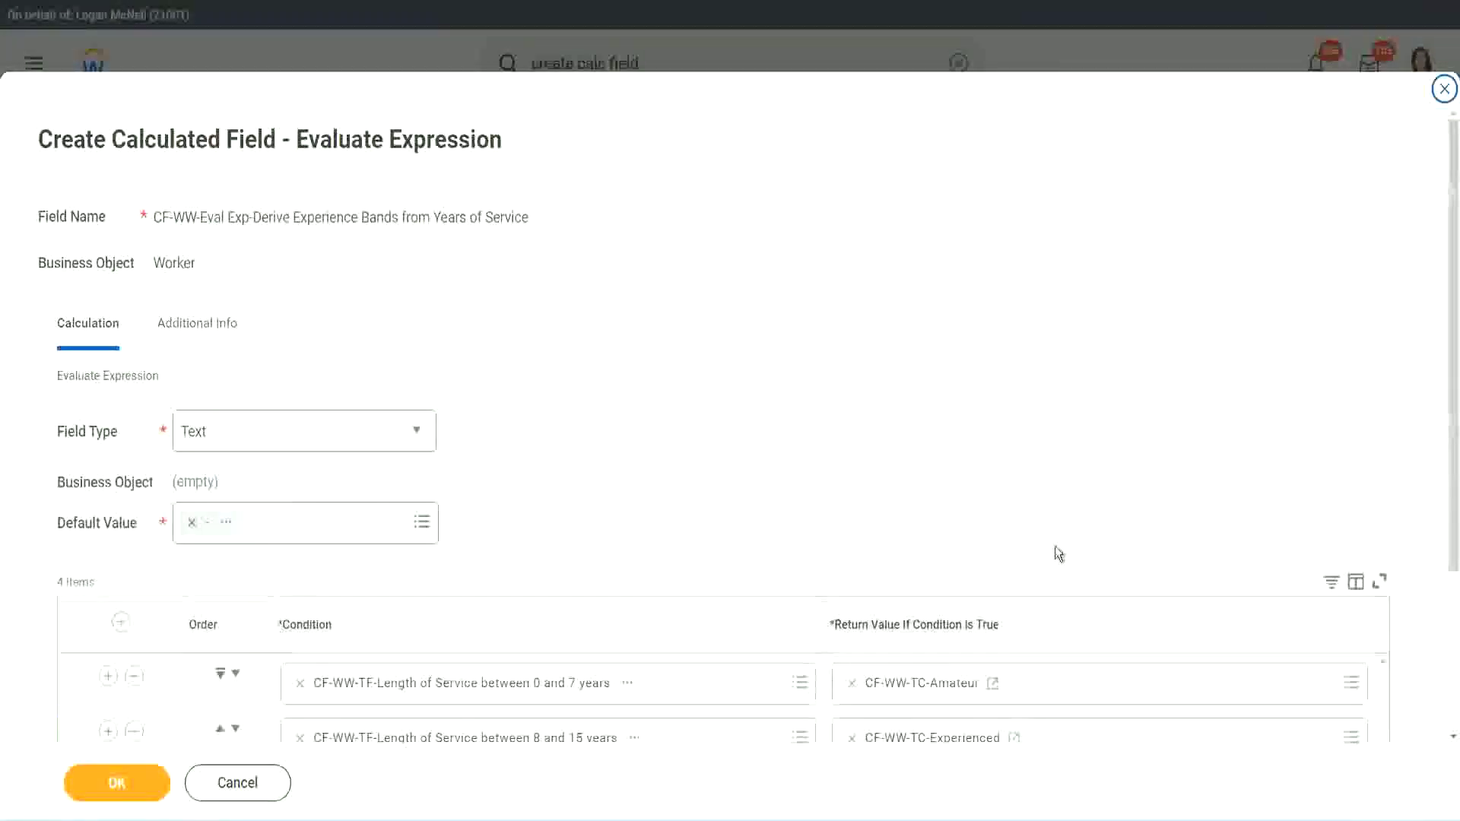
Step: Create row 4's return field, naming it CF-WW-TC-Legend from the pasted Senior name
scroll(881, 591, down, 3)
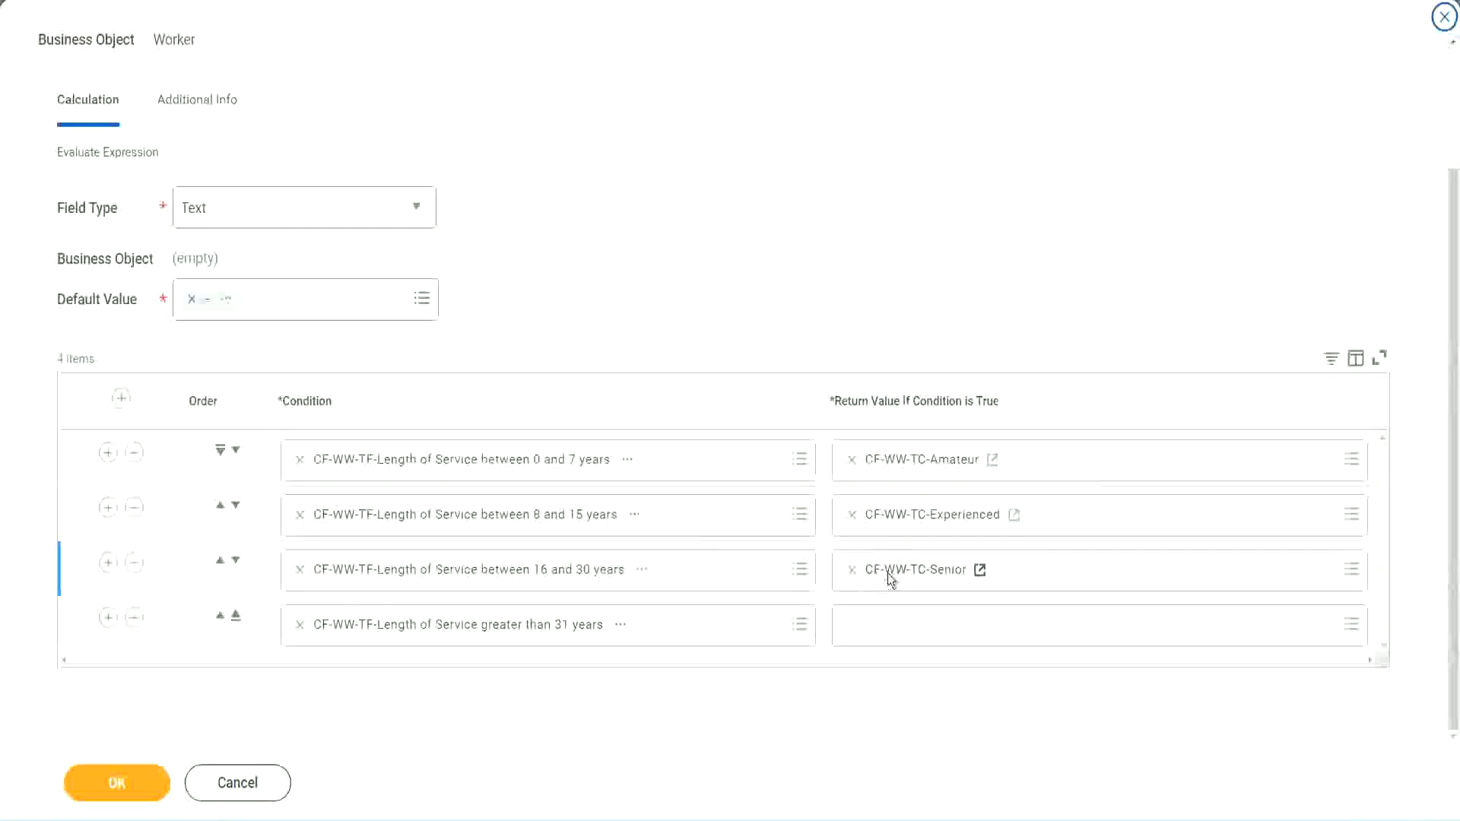
right_click(890, 578)
click(887, 635)
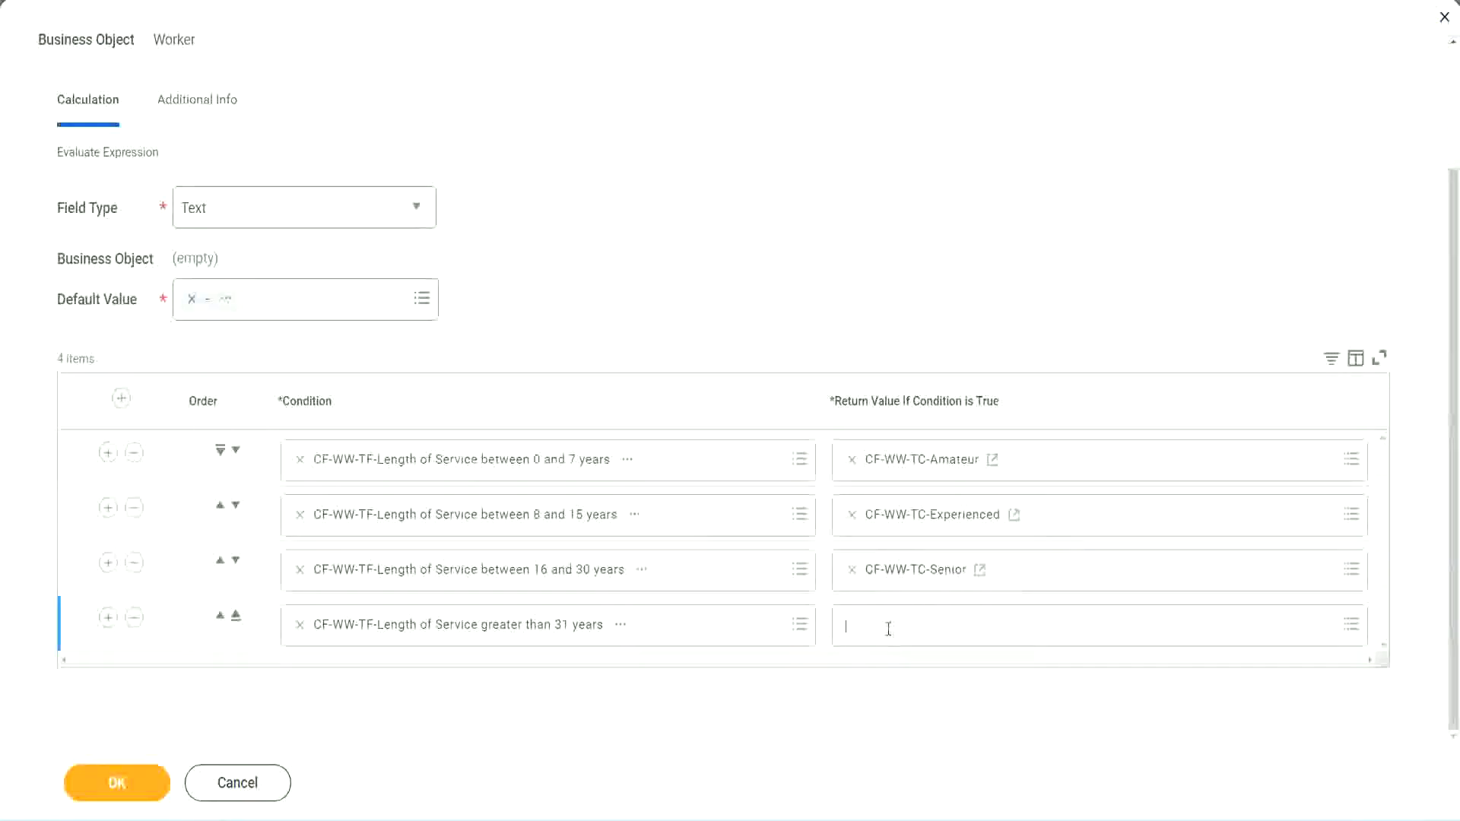
key(Escape)
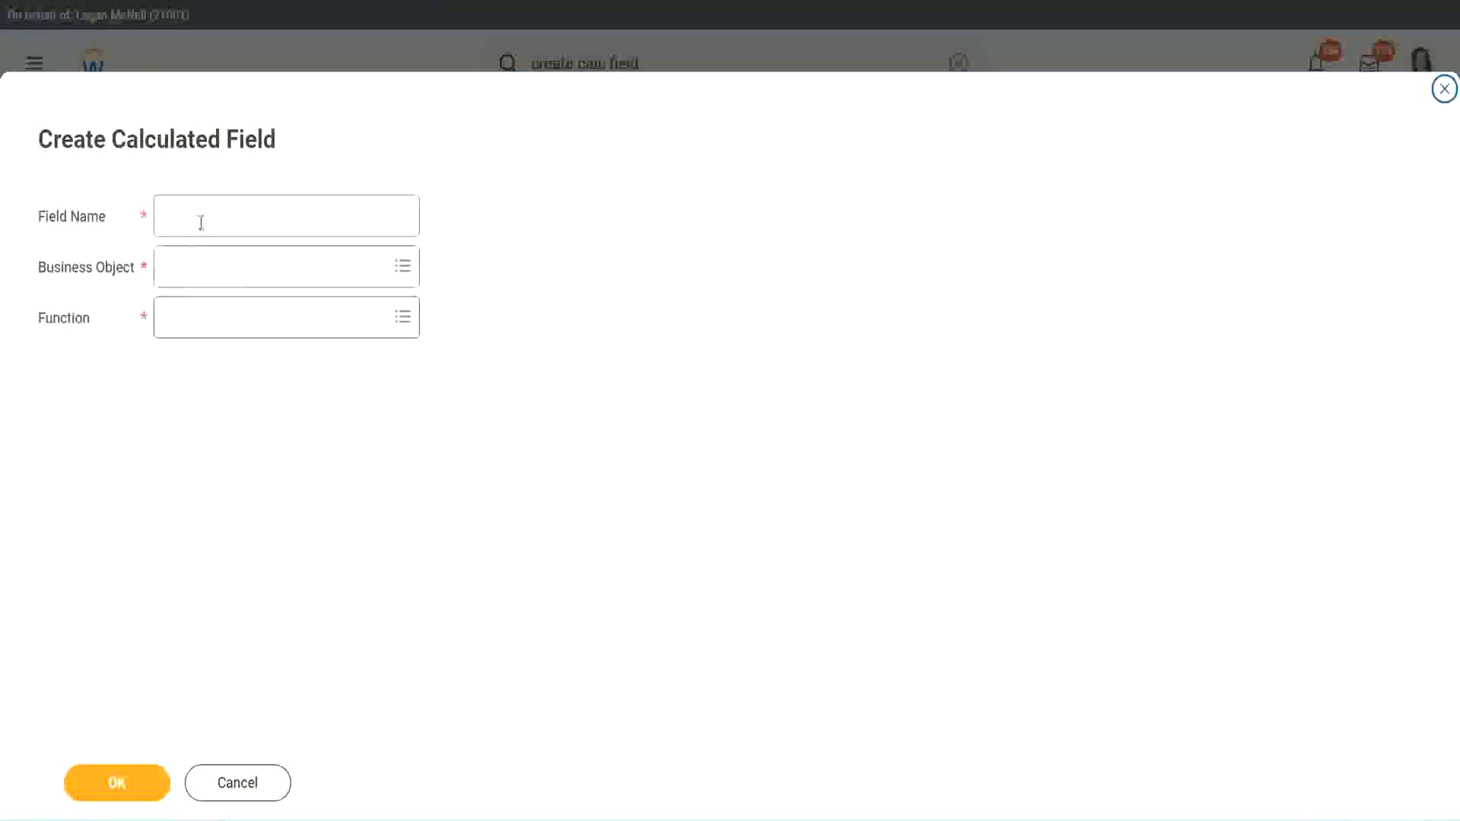
click(201, 222)
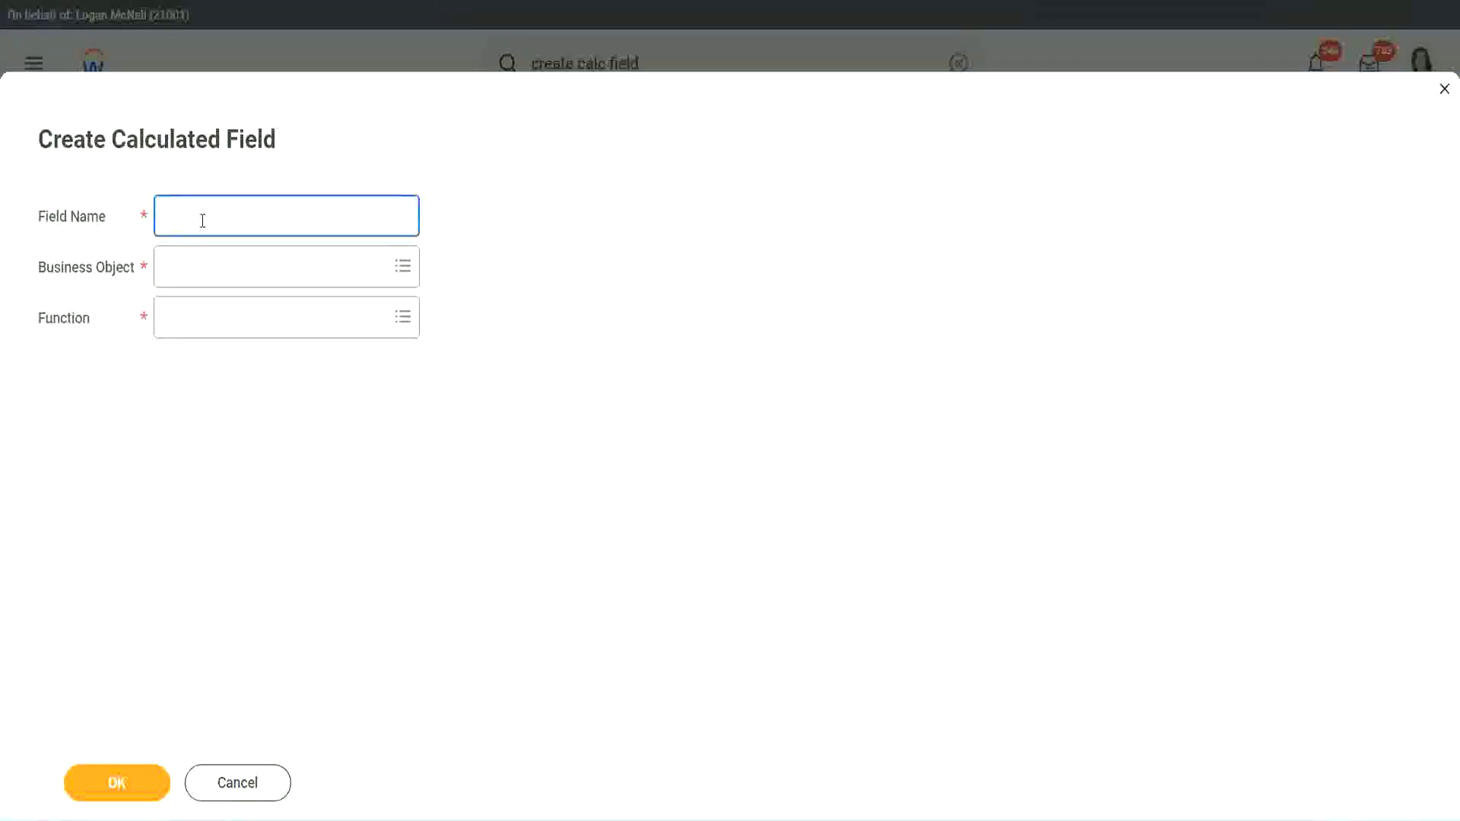
text(CF-WW-TC-Senior)
double_click(242, 216)
text(Legend)
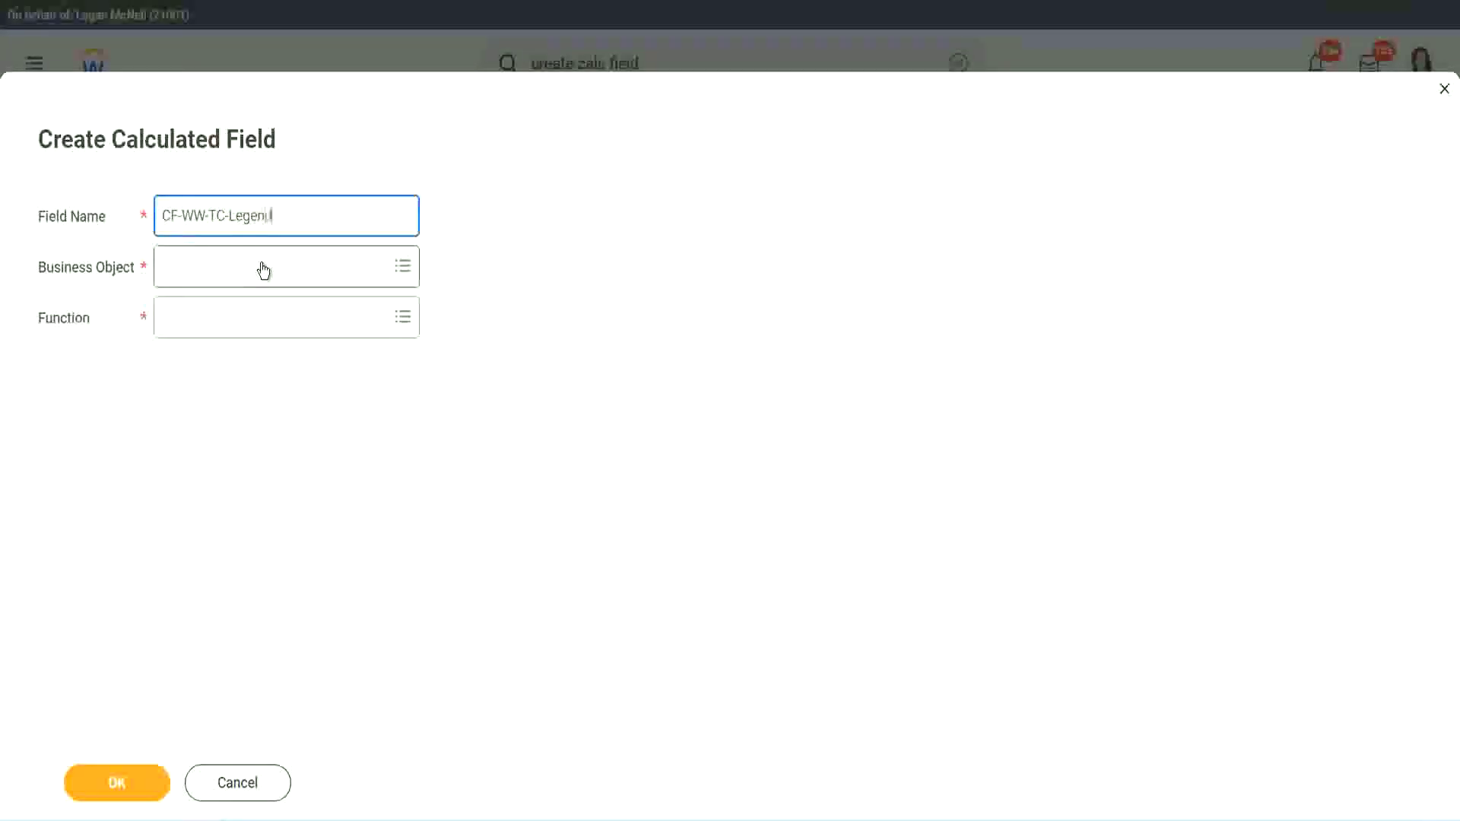
Step: Set it to Global and Text Constant, enter the value Legend, and save
click(206, 278)
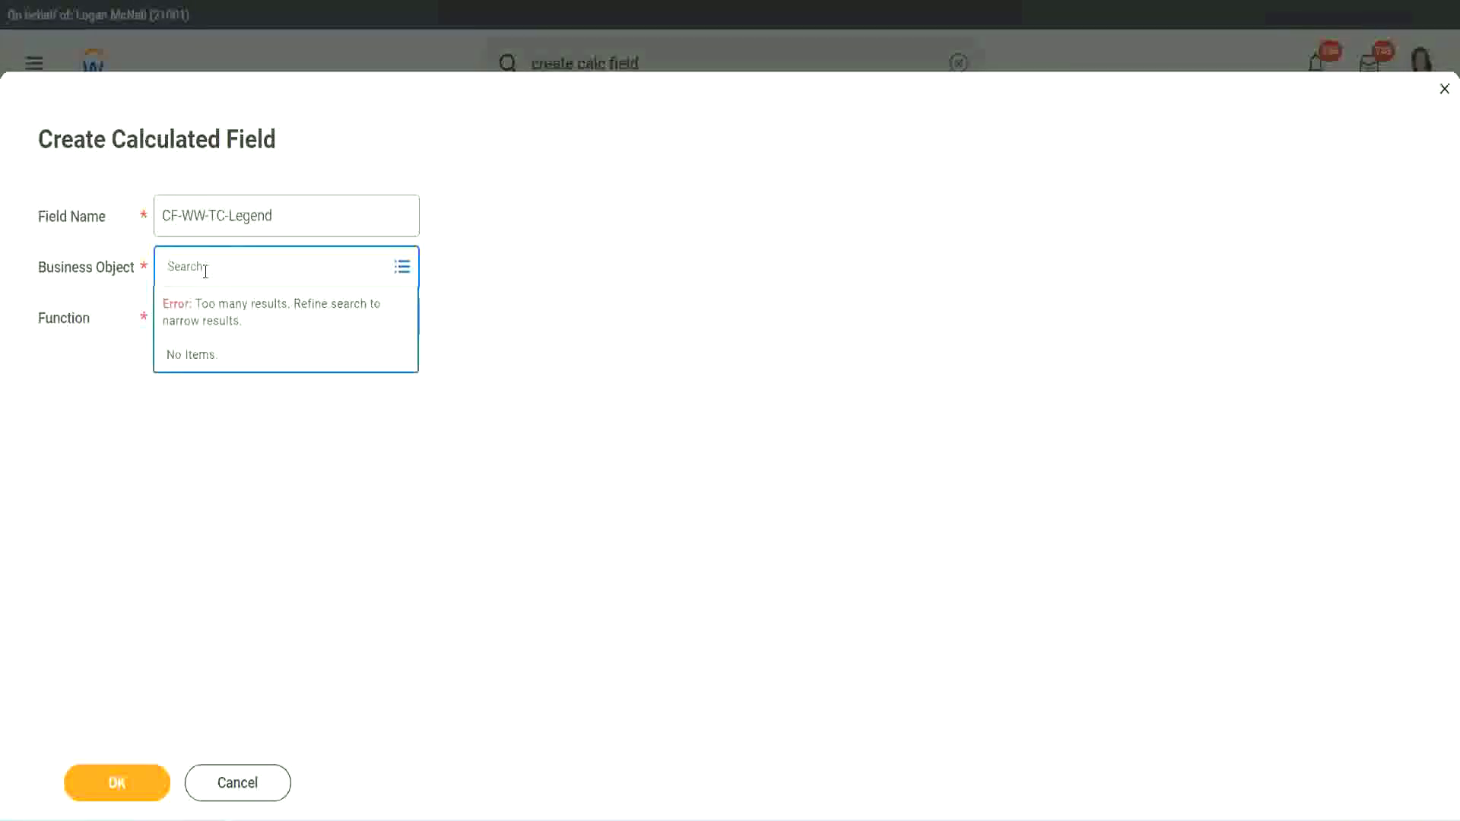
text(Global)
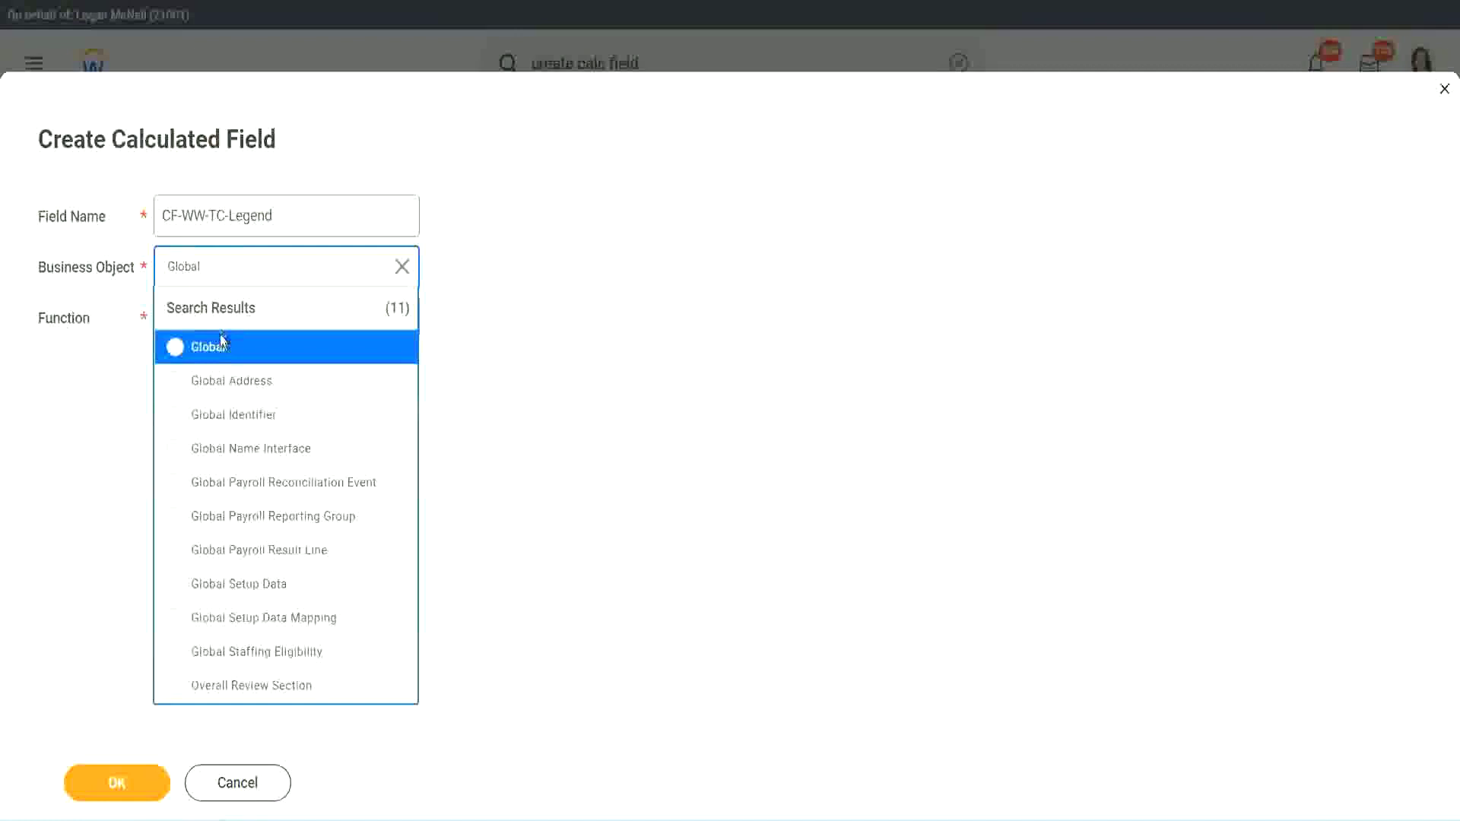
click(214, 342)
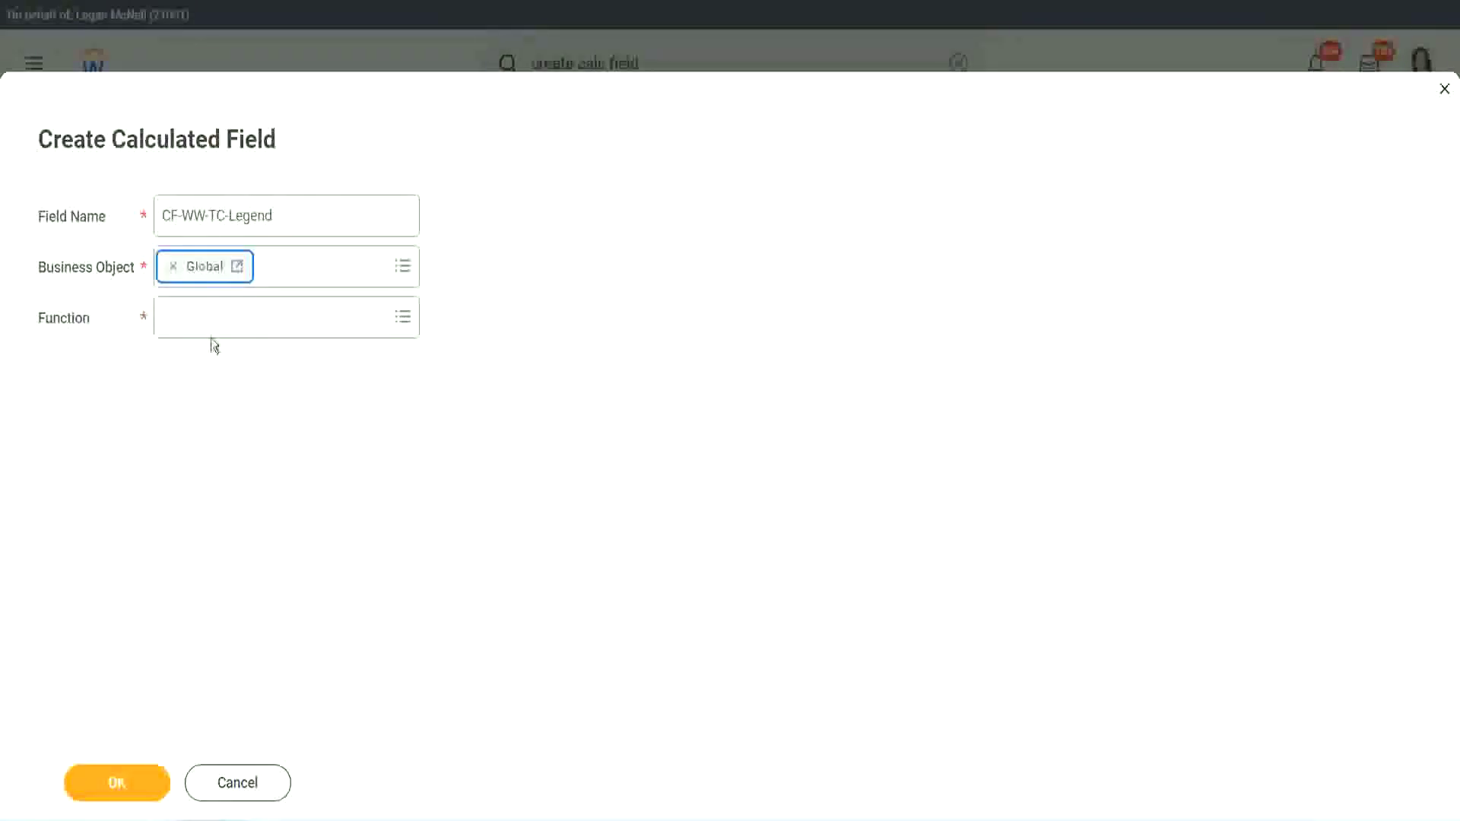
click(211, 317)
text(te)
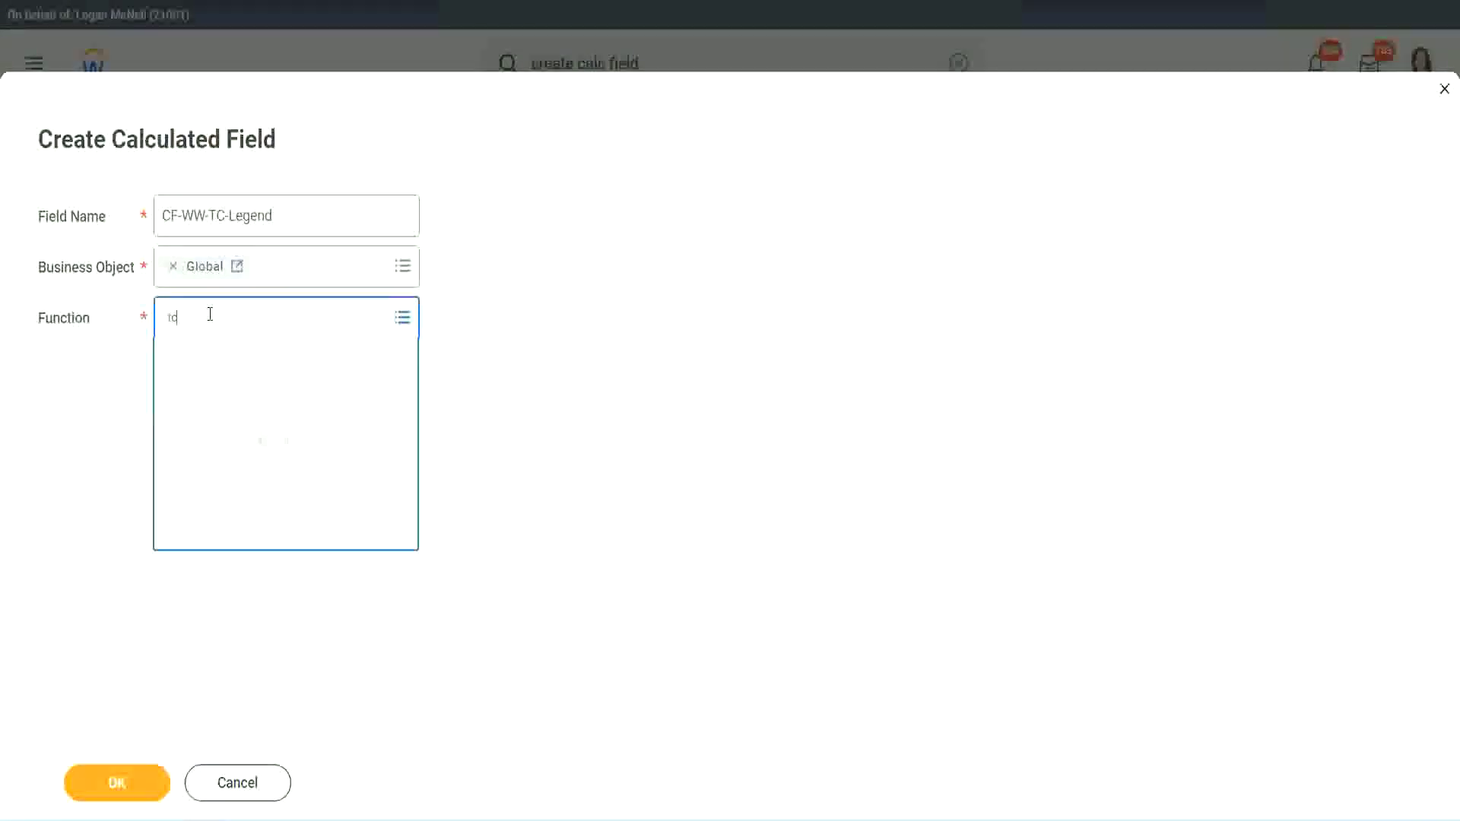
key(Return)
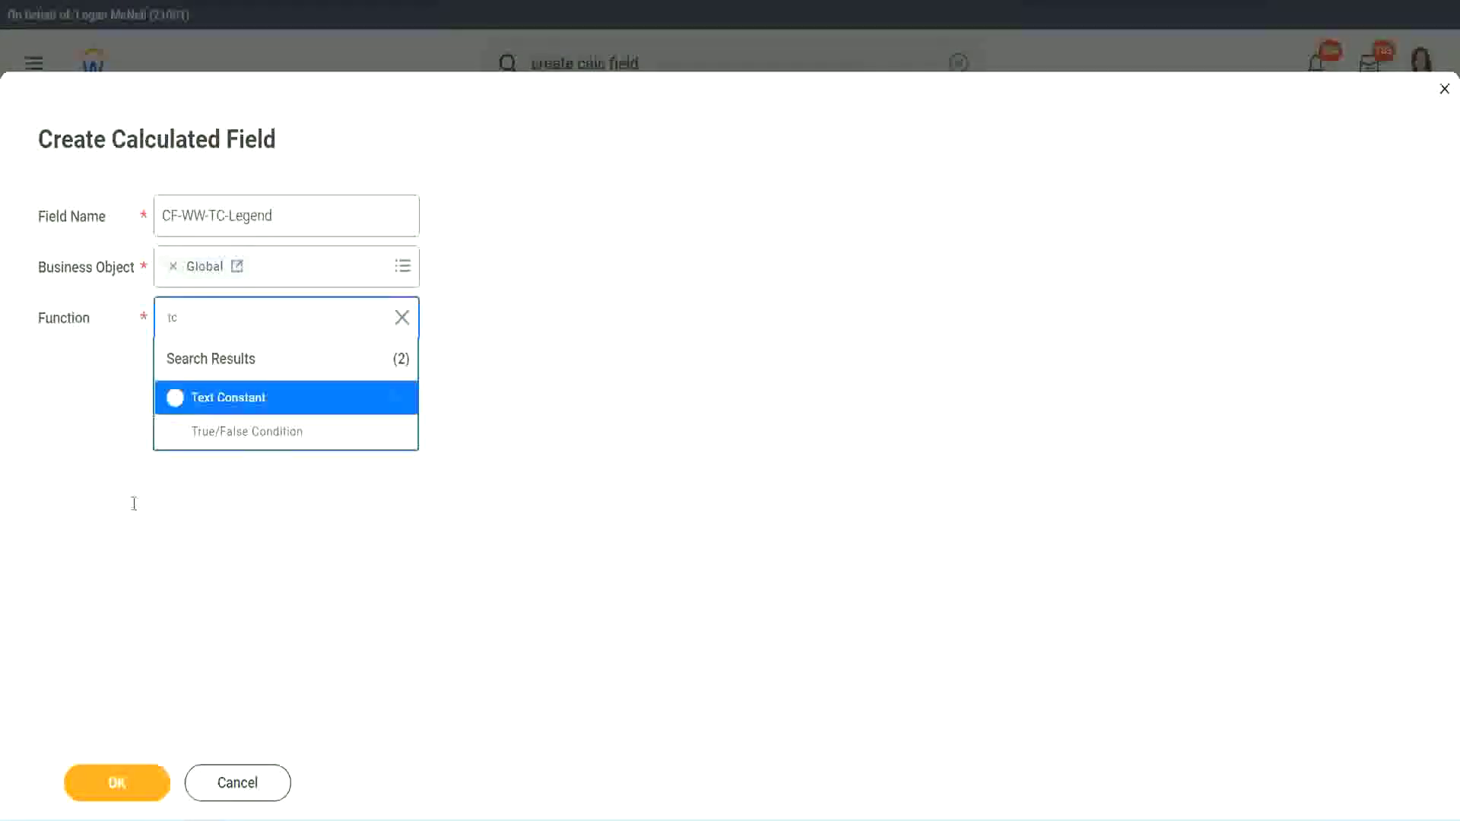
click(273, 407)
click(124, 766)
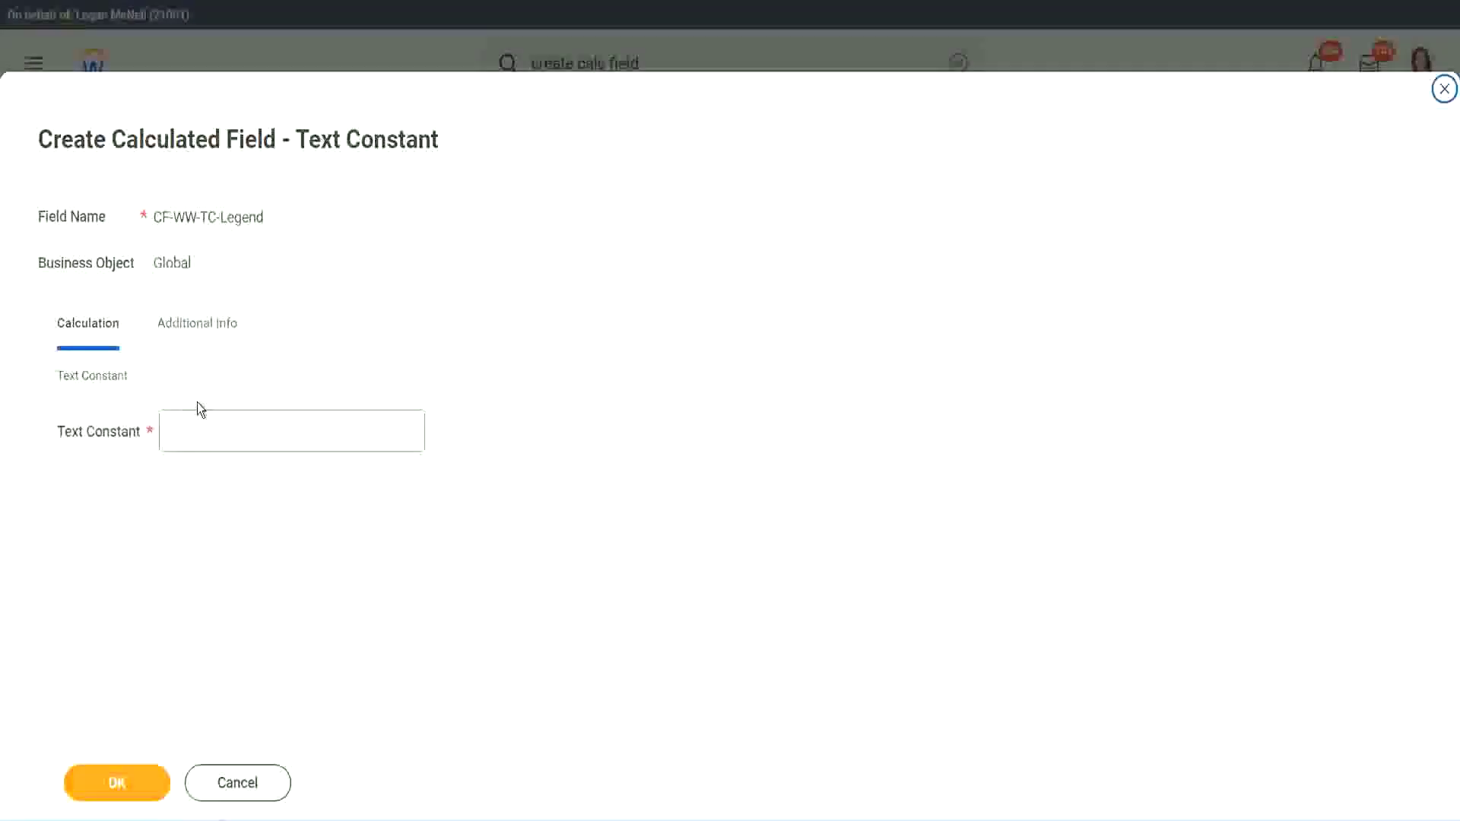
text(Legend)
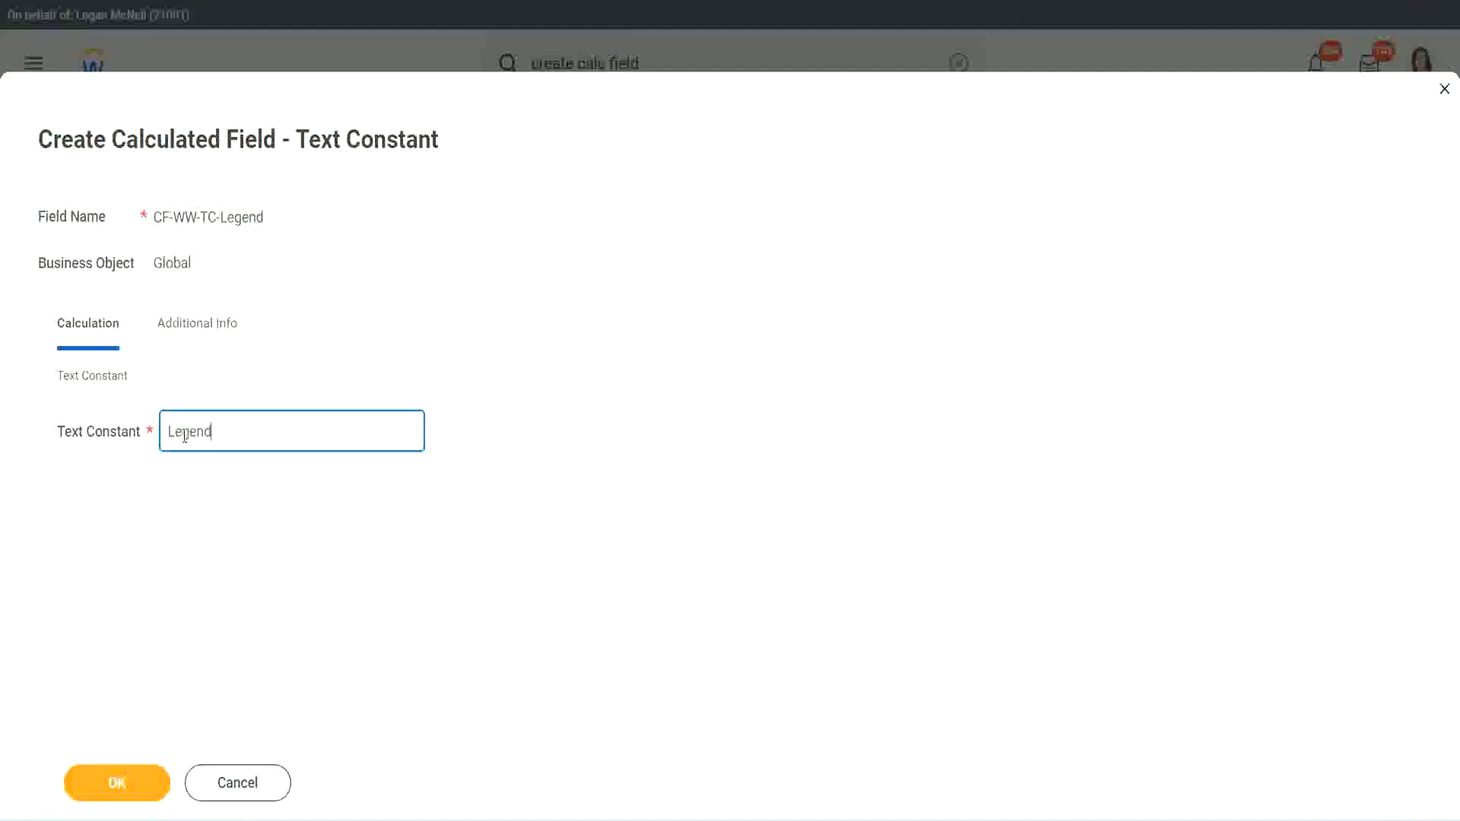
click(138, 779)
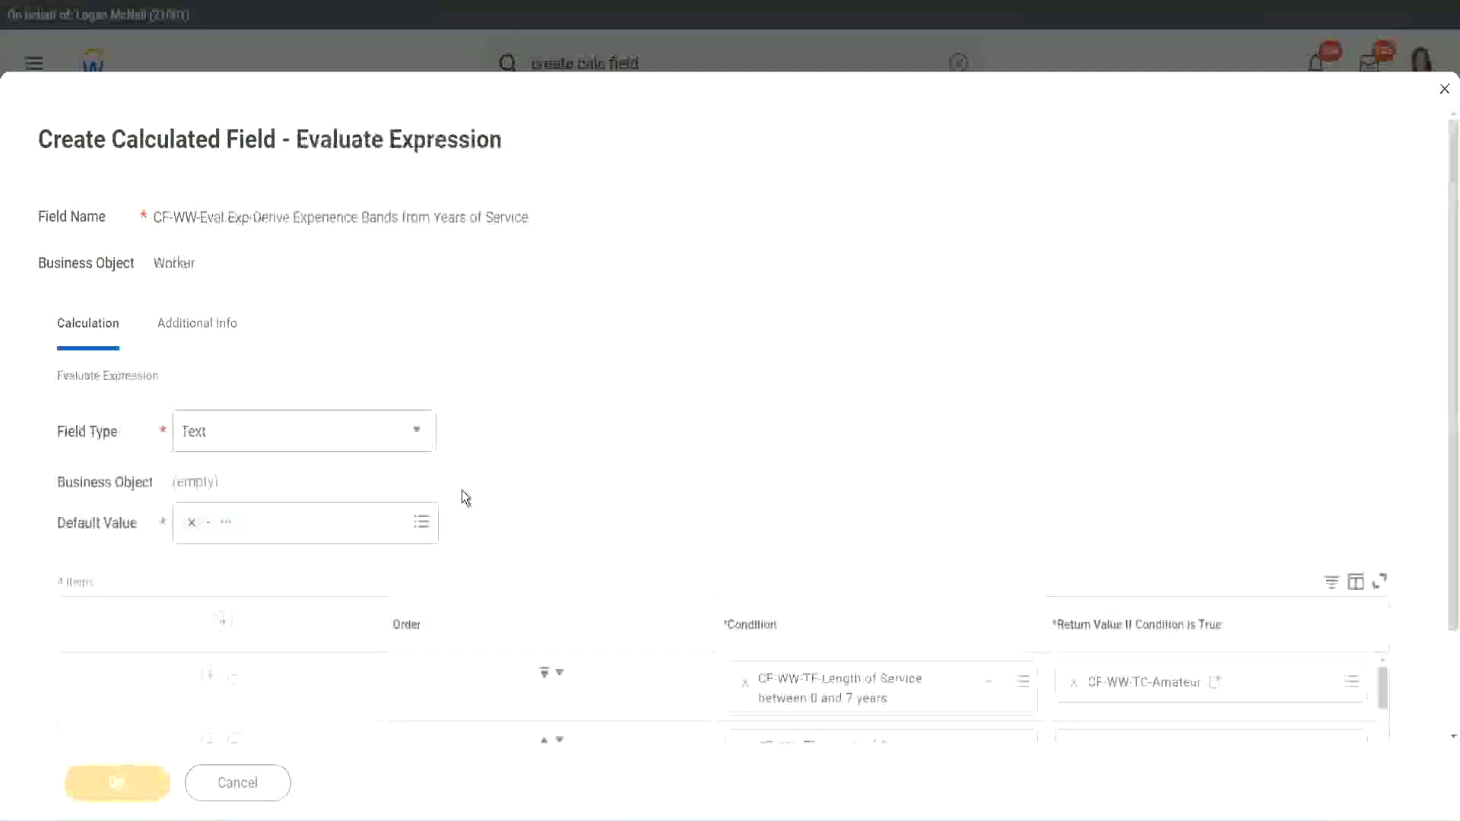
Step: Review the Amateur, Experienced, Senior and Legend conditions with Text field type, then save the expression
scroll(773, 405, down, 3)
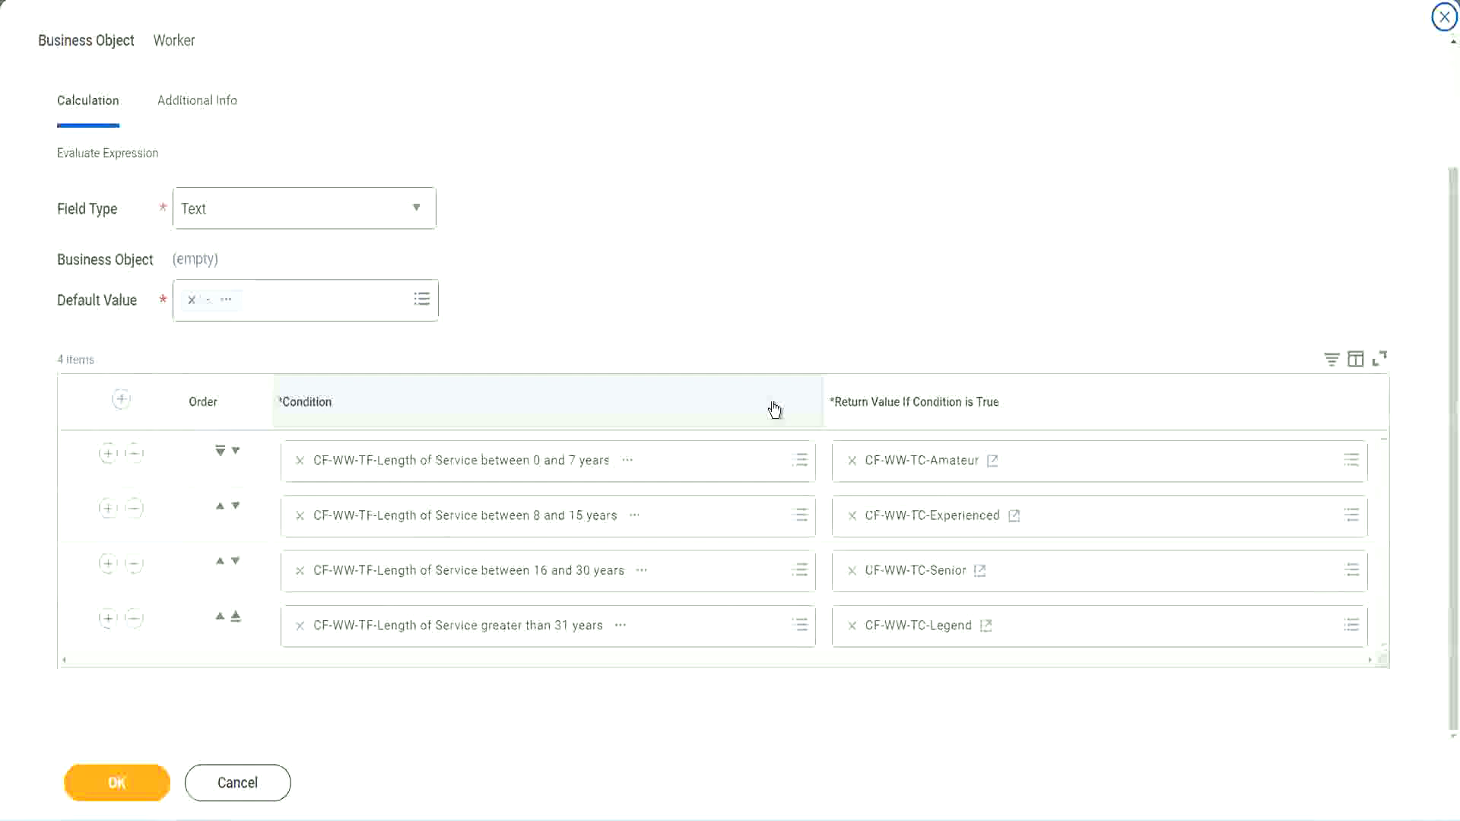
scroll(619, 306, up, 1)
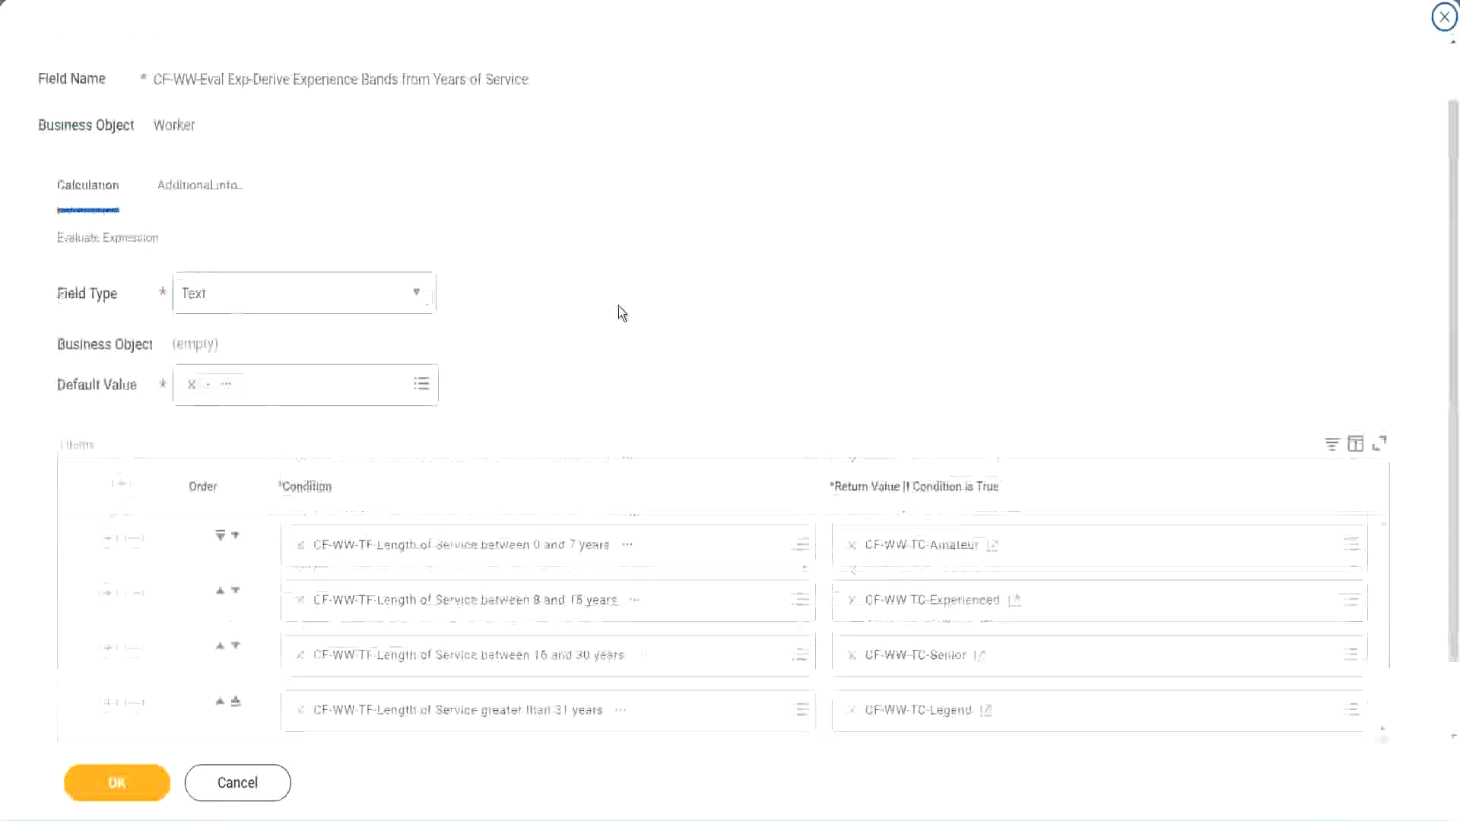
scroll(619, 306, up, 1)
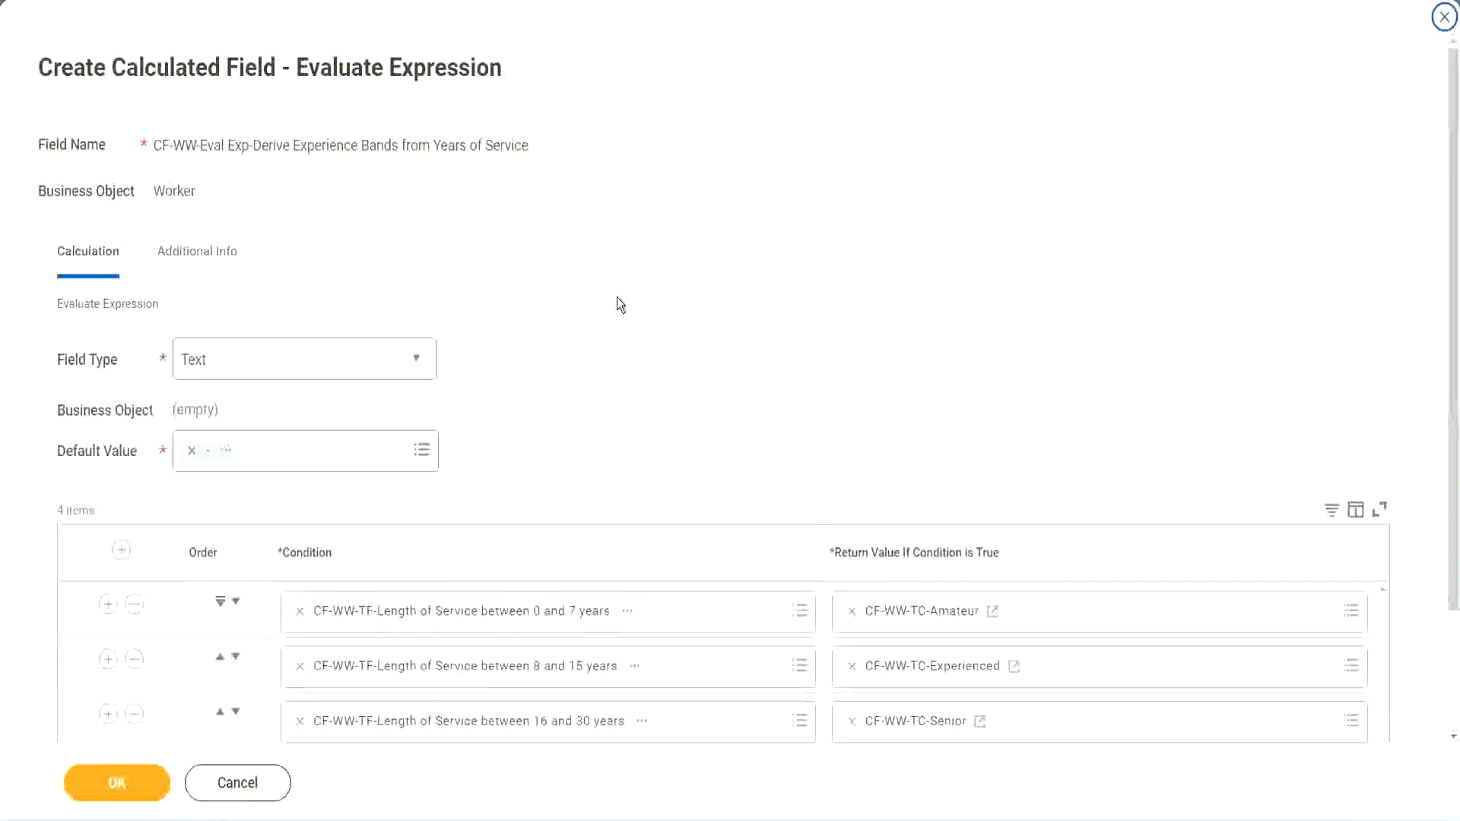
scroll(618, 298, down, 2)
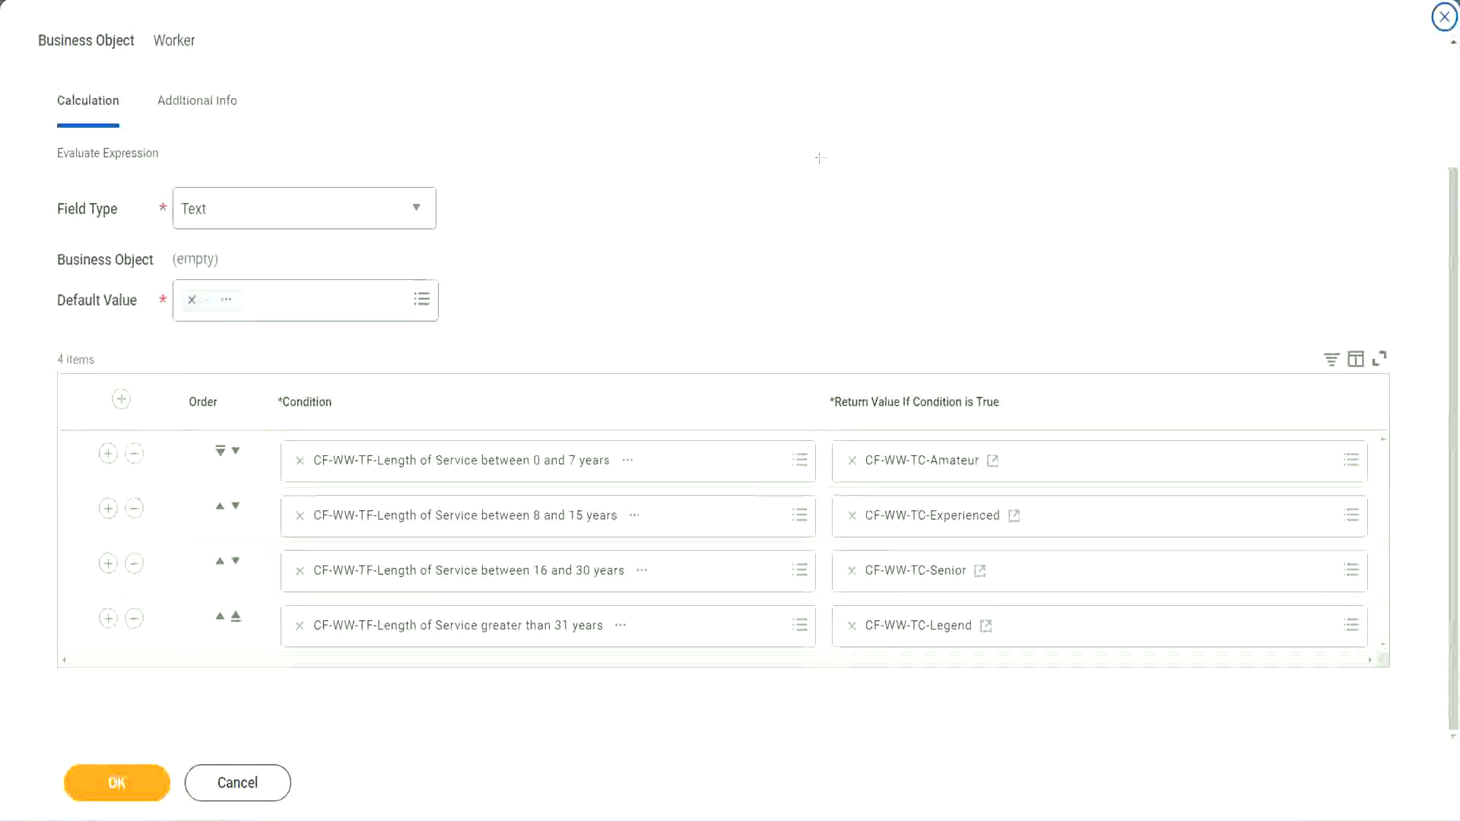
drag(935, 216, 947, 361)
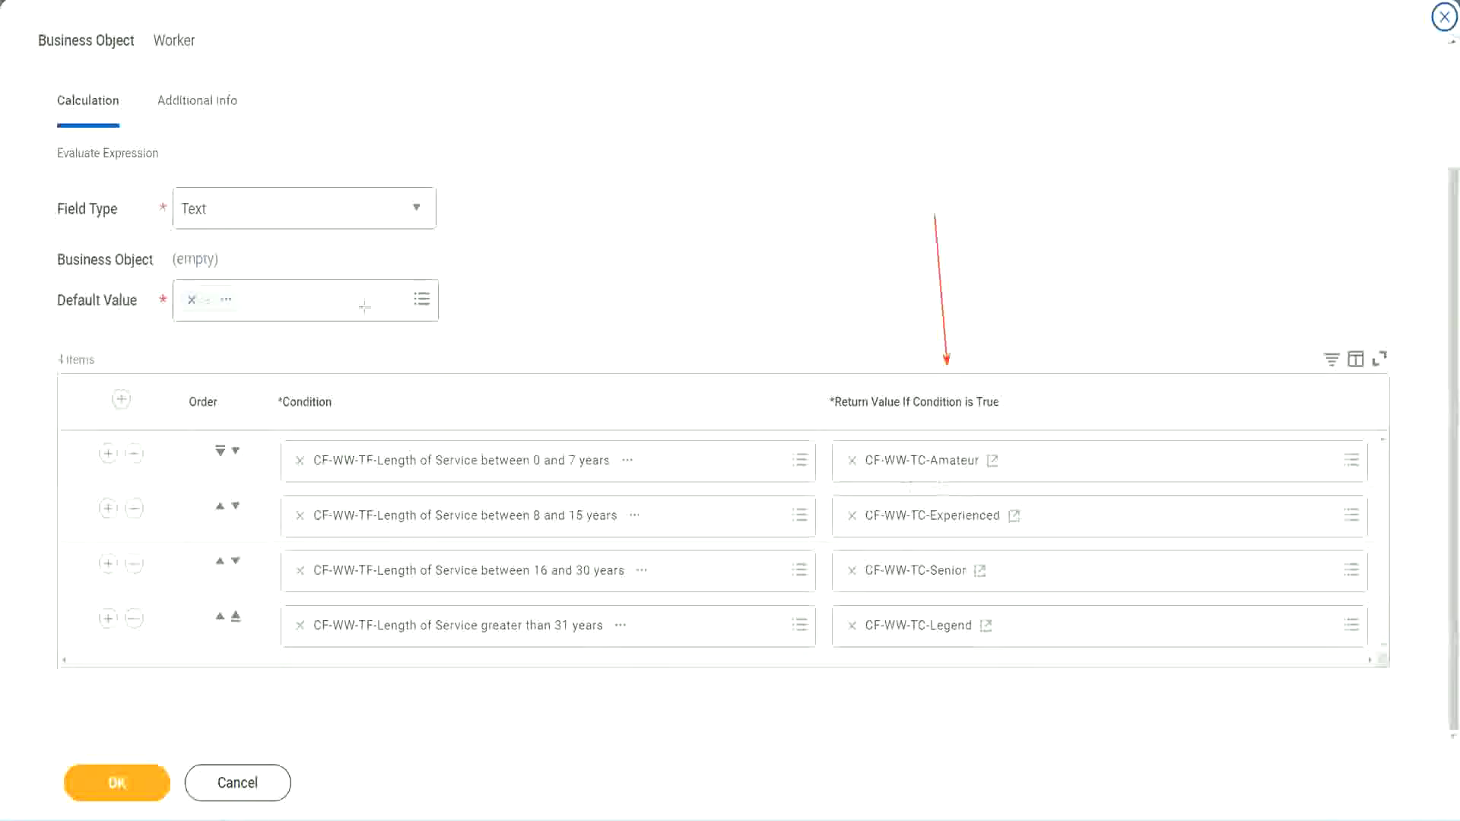
drag(181, 130, 186, 183)
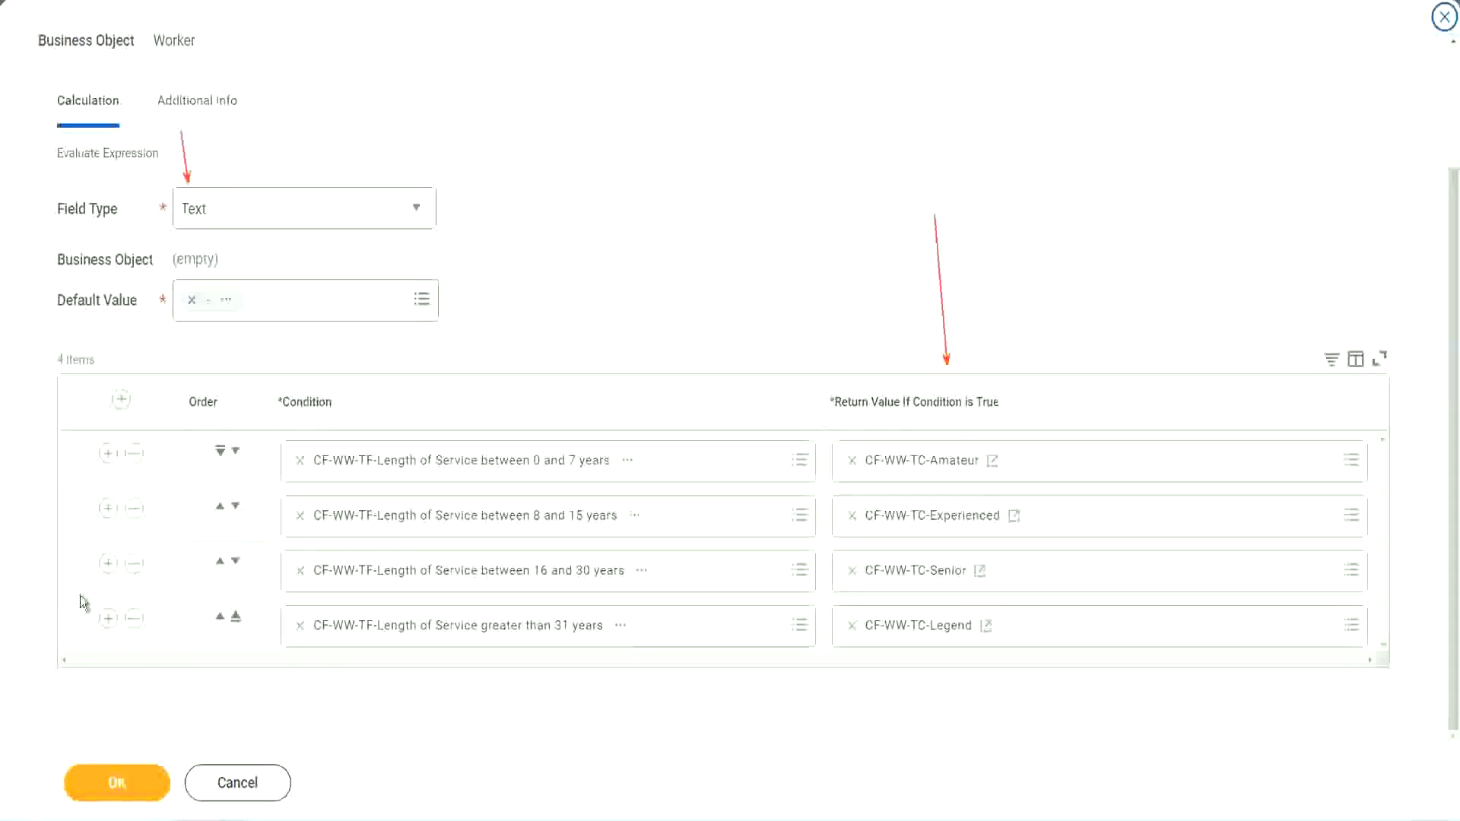
click(127, 781)
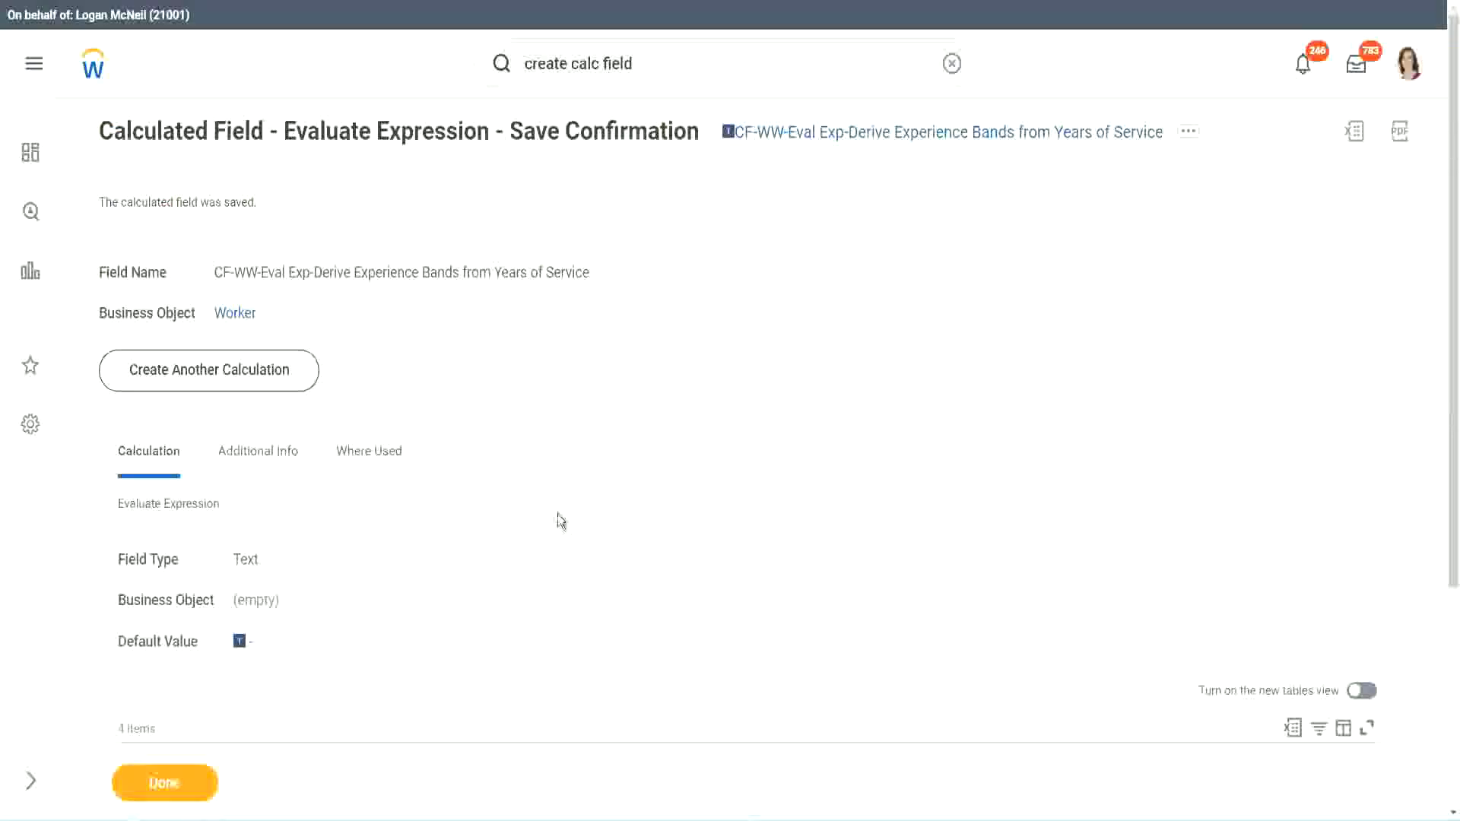
Step: Copy the full name of the saved CF-WW-Eval Exp-Derive Experience Bands field
scroll(559, 513, down, 4)
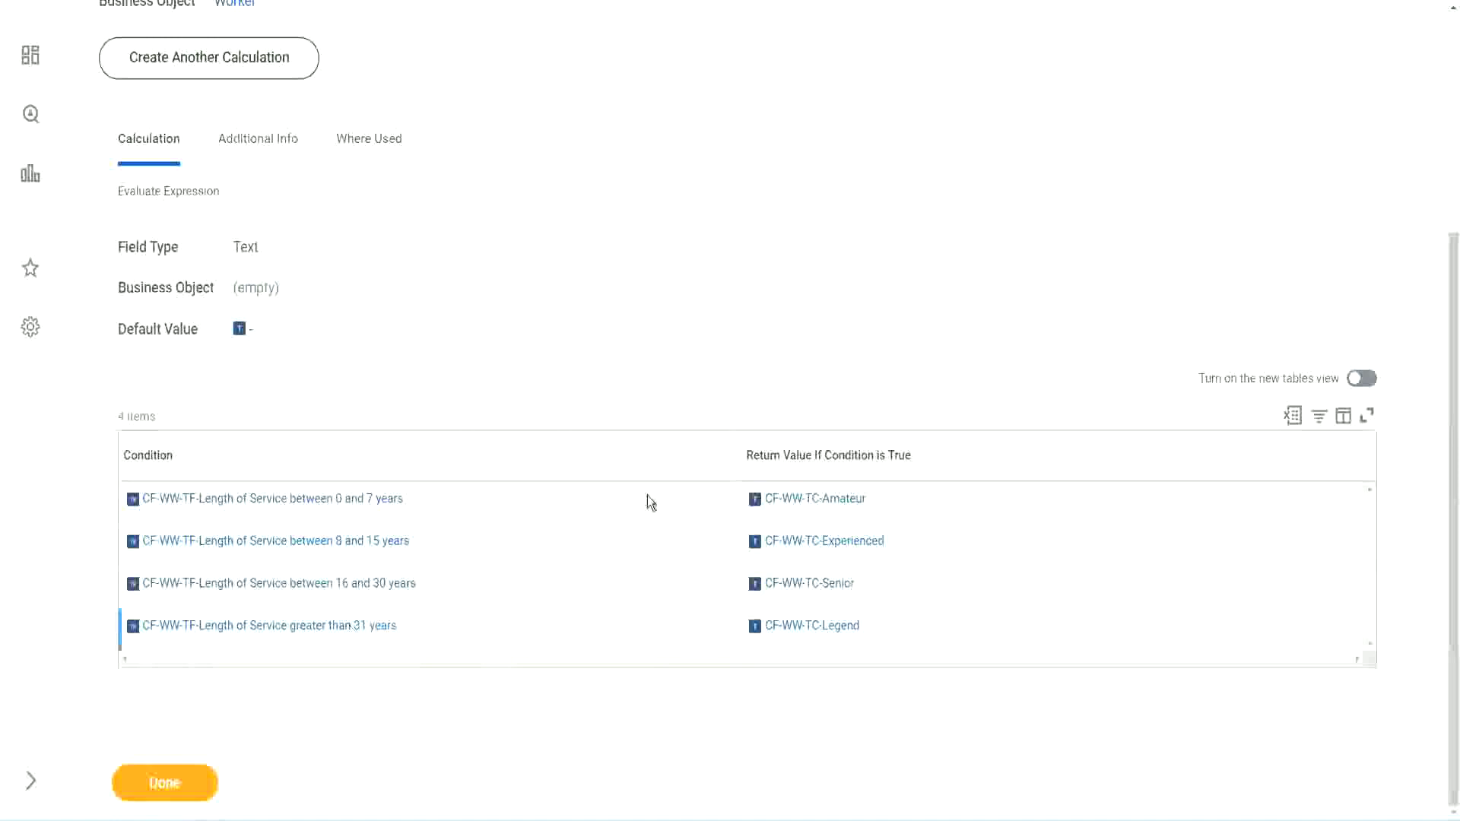
scroll(447, 397, up, 4)
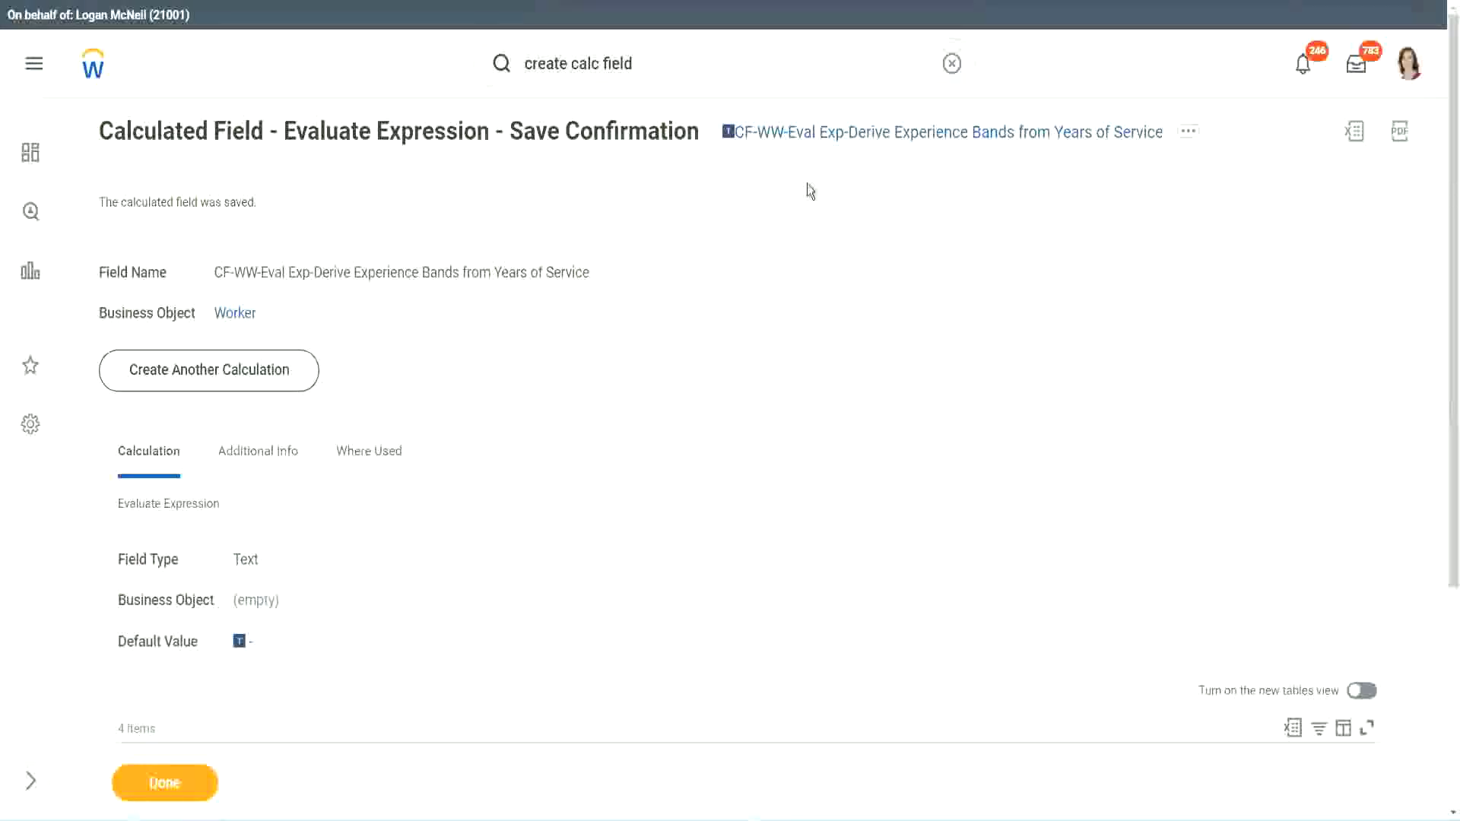
right_click(856, 143)
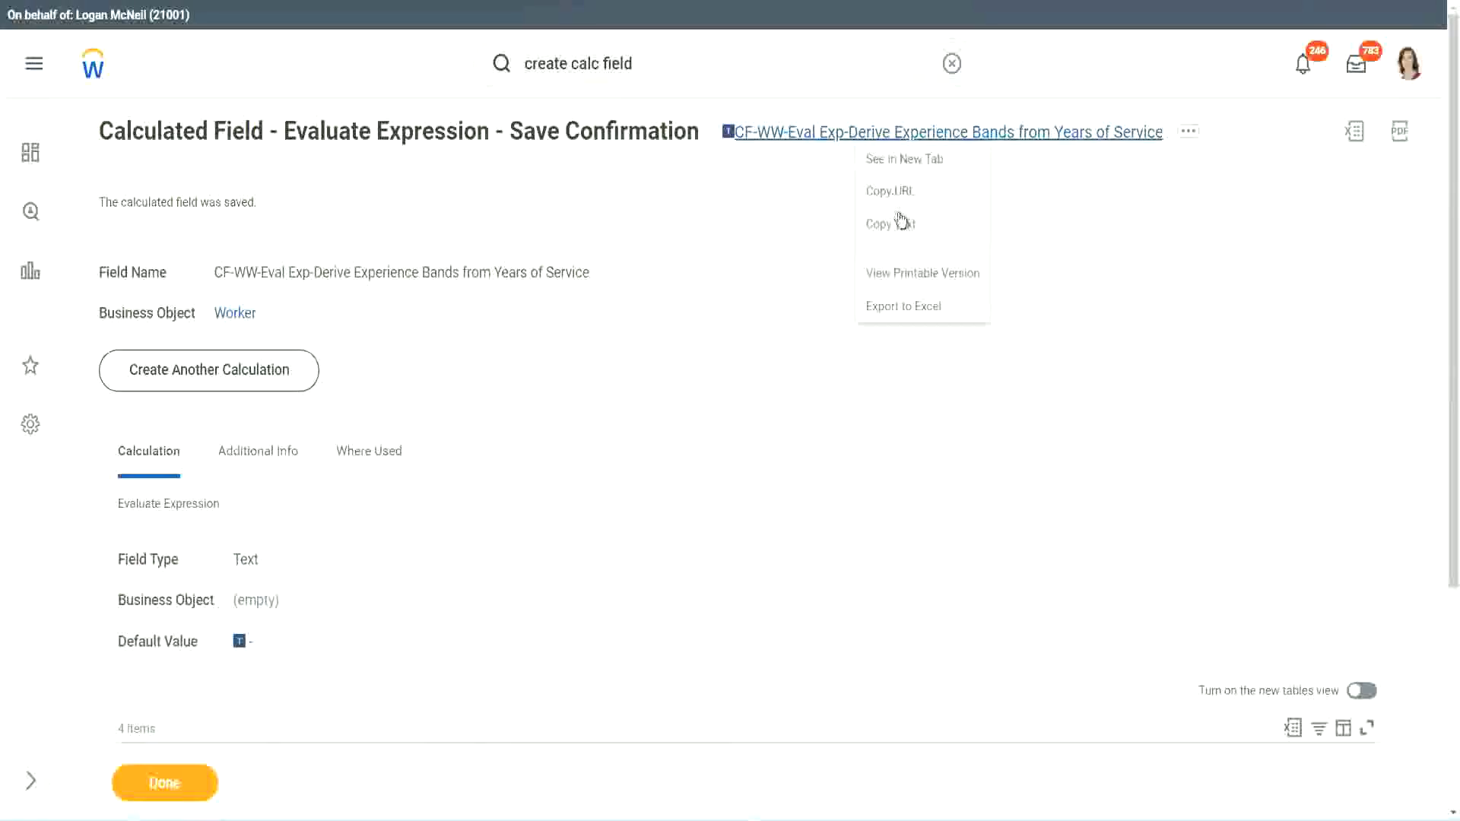
click(900, 238)
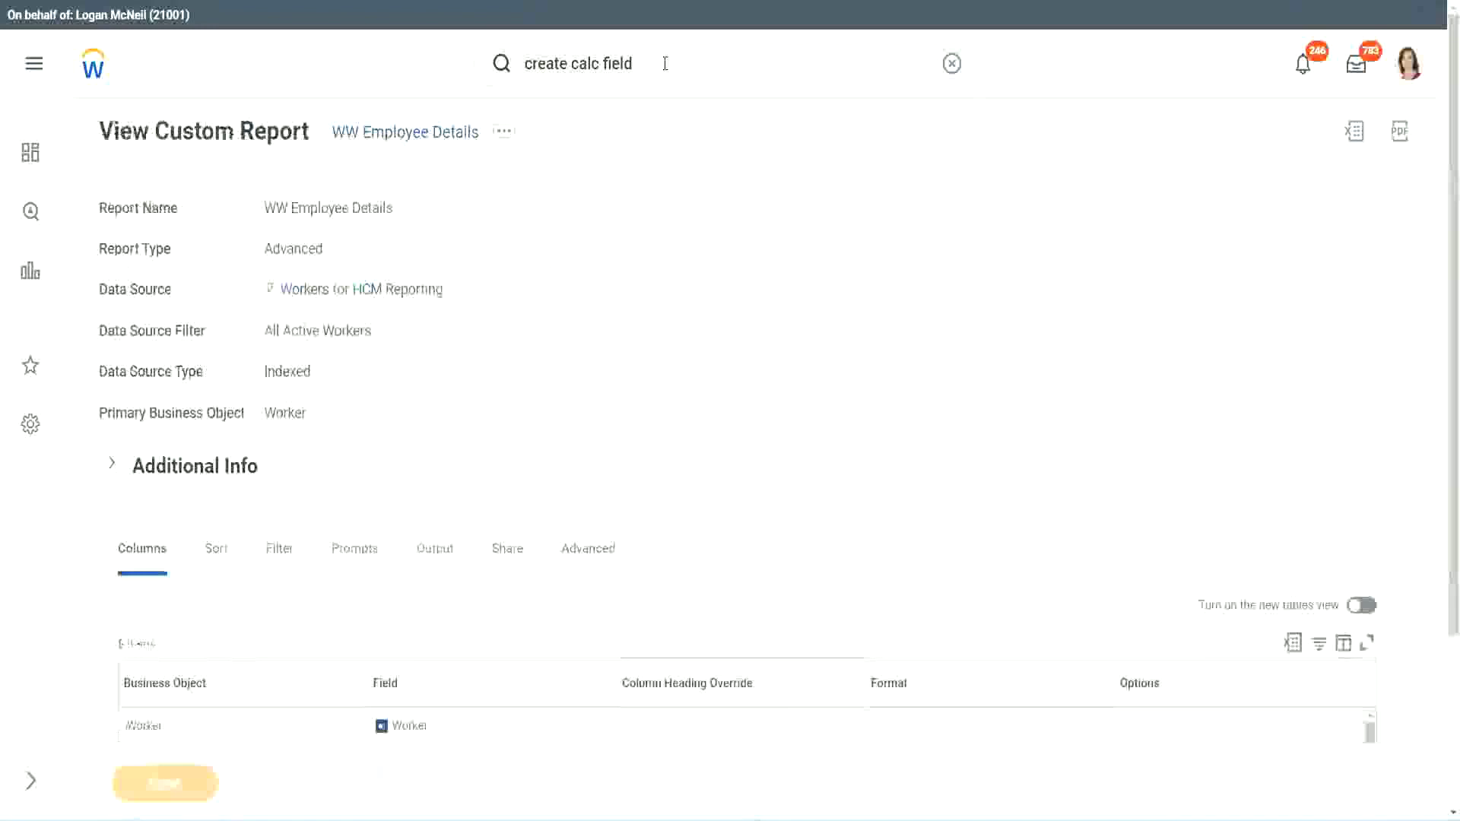
Step: Open the WW Employee Details custom report in edit mode from its related actions
click(507, 141)
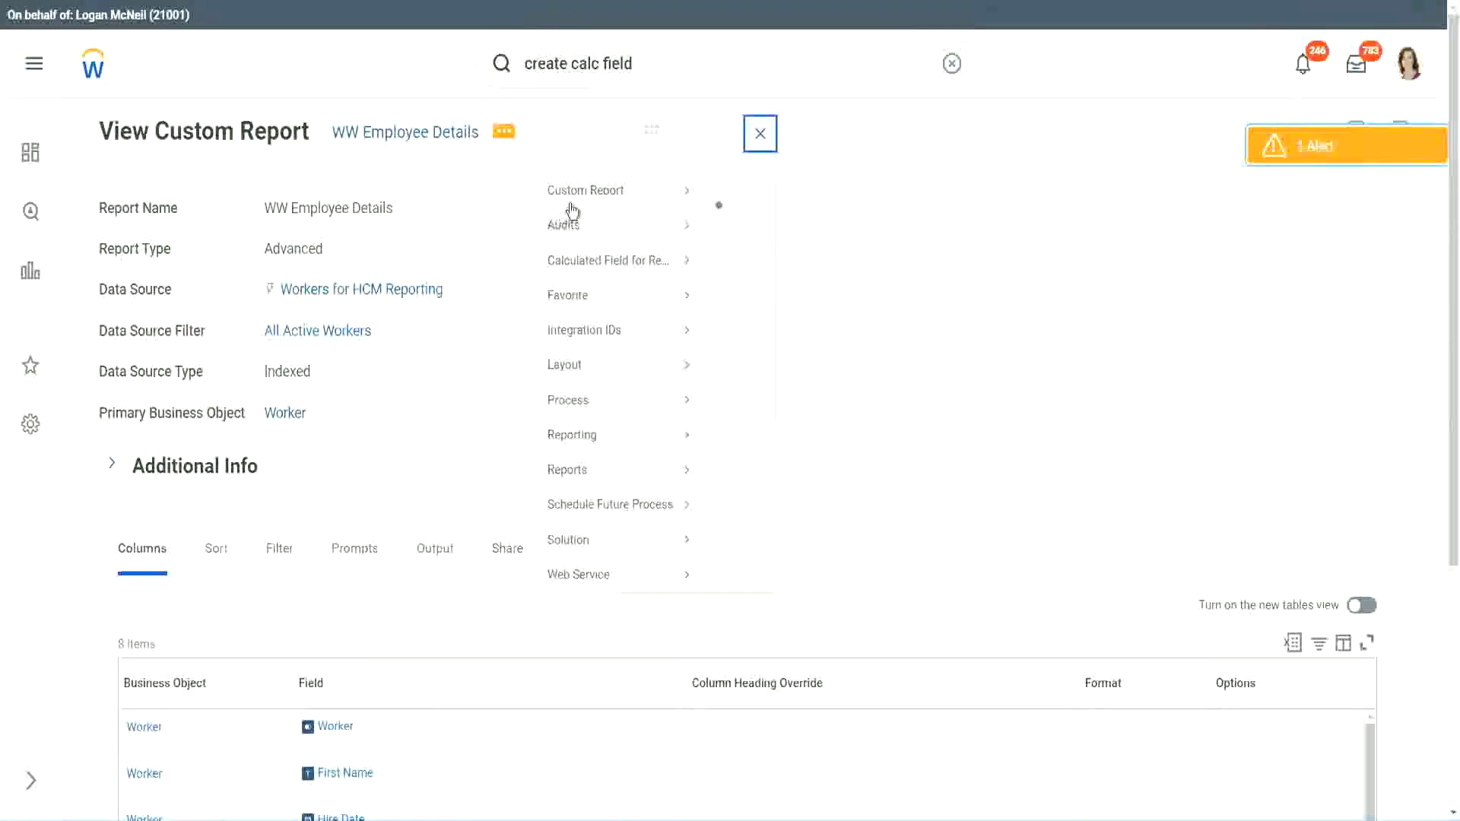
mouse_move(593, 215)
click(741, 220)
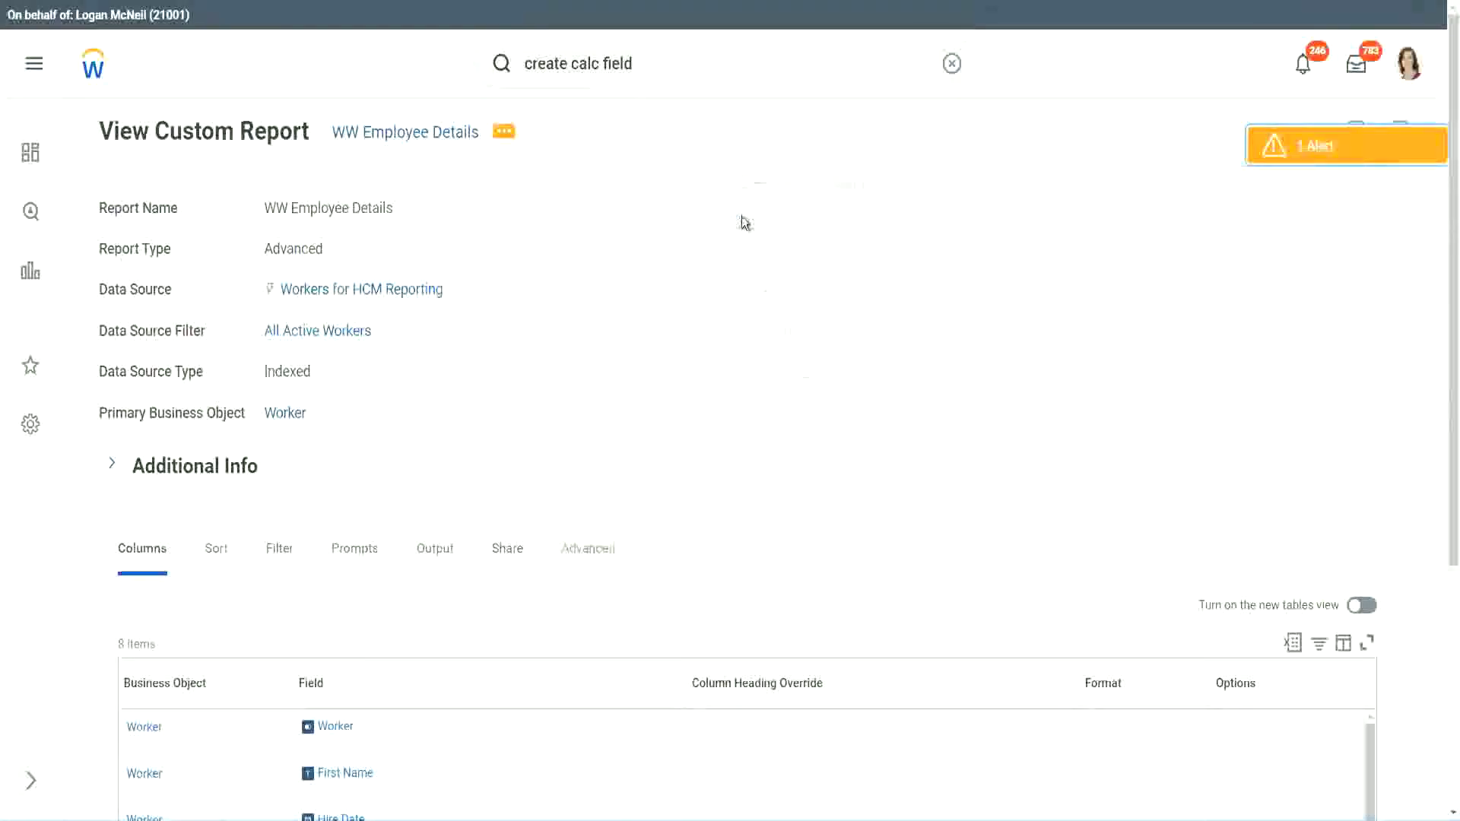
scroll(532, 332, down, 5)
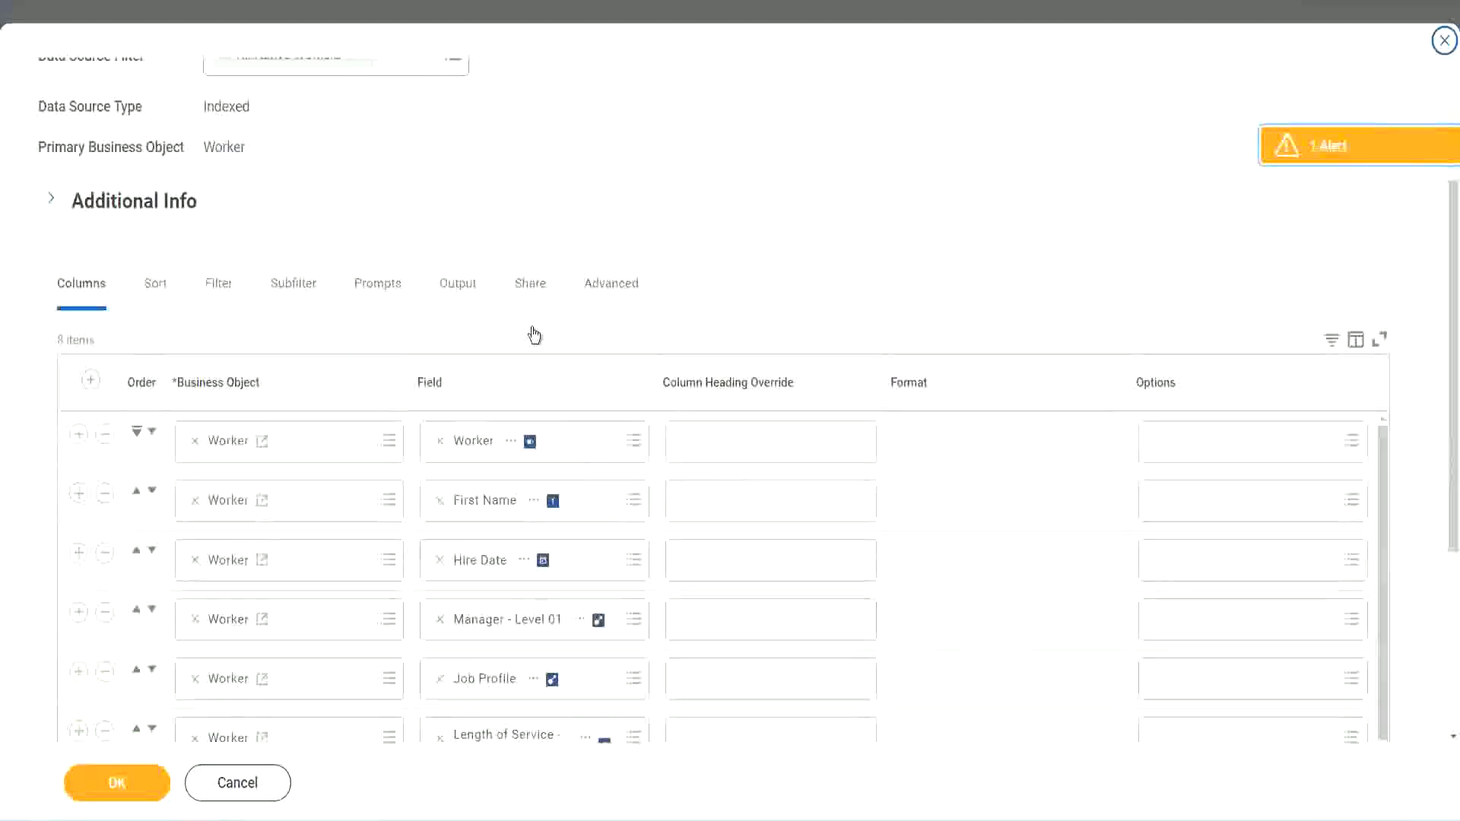
Step: Add a blank last column row and delete the CF-WW-Substring Text-Years from Length of Service column
scroll(534, 335, down, 2)
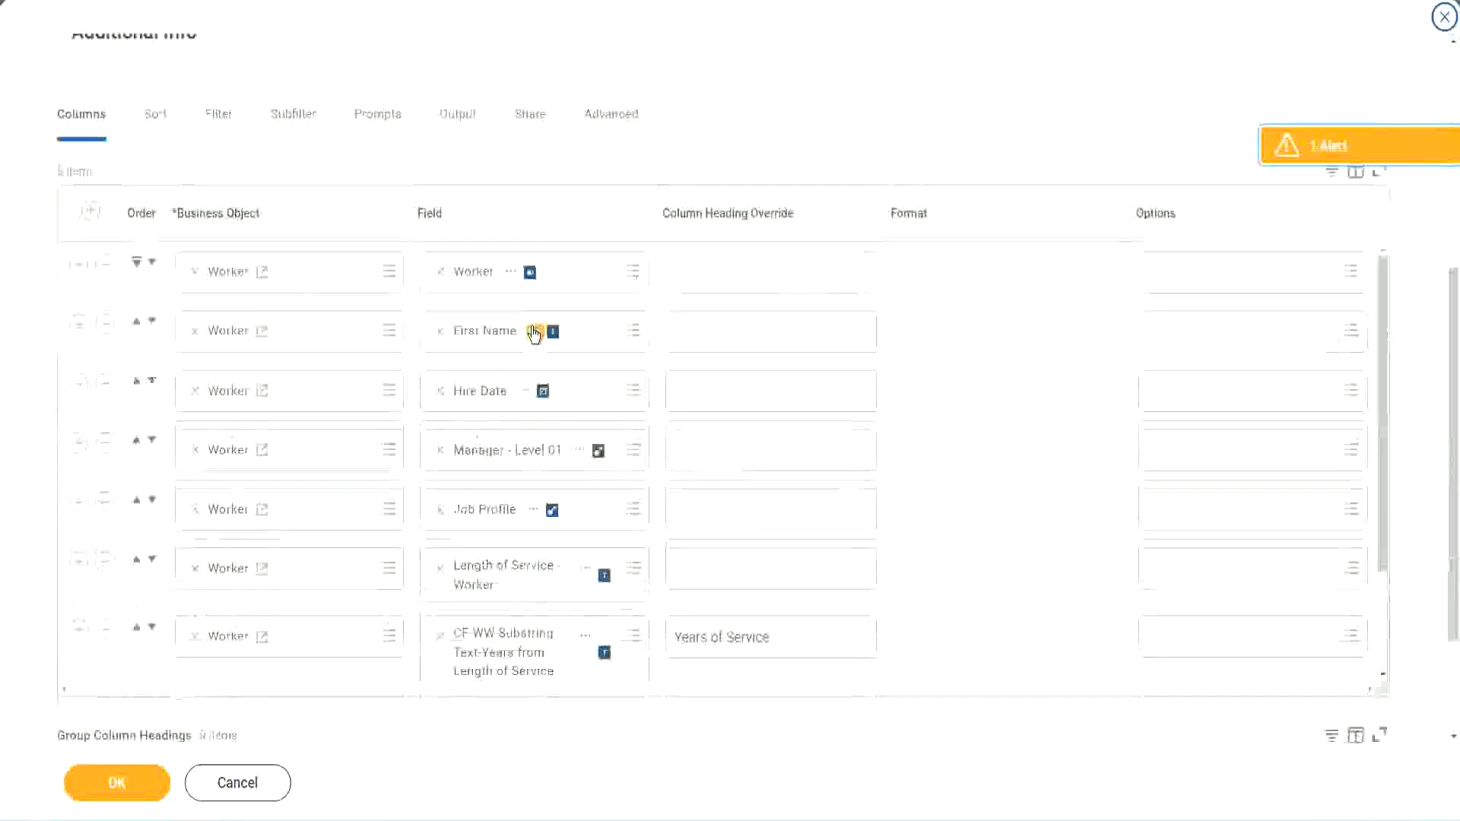
click(79, 629)
scroll(620, 464, down, 2)
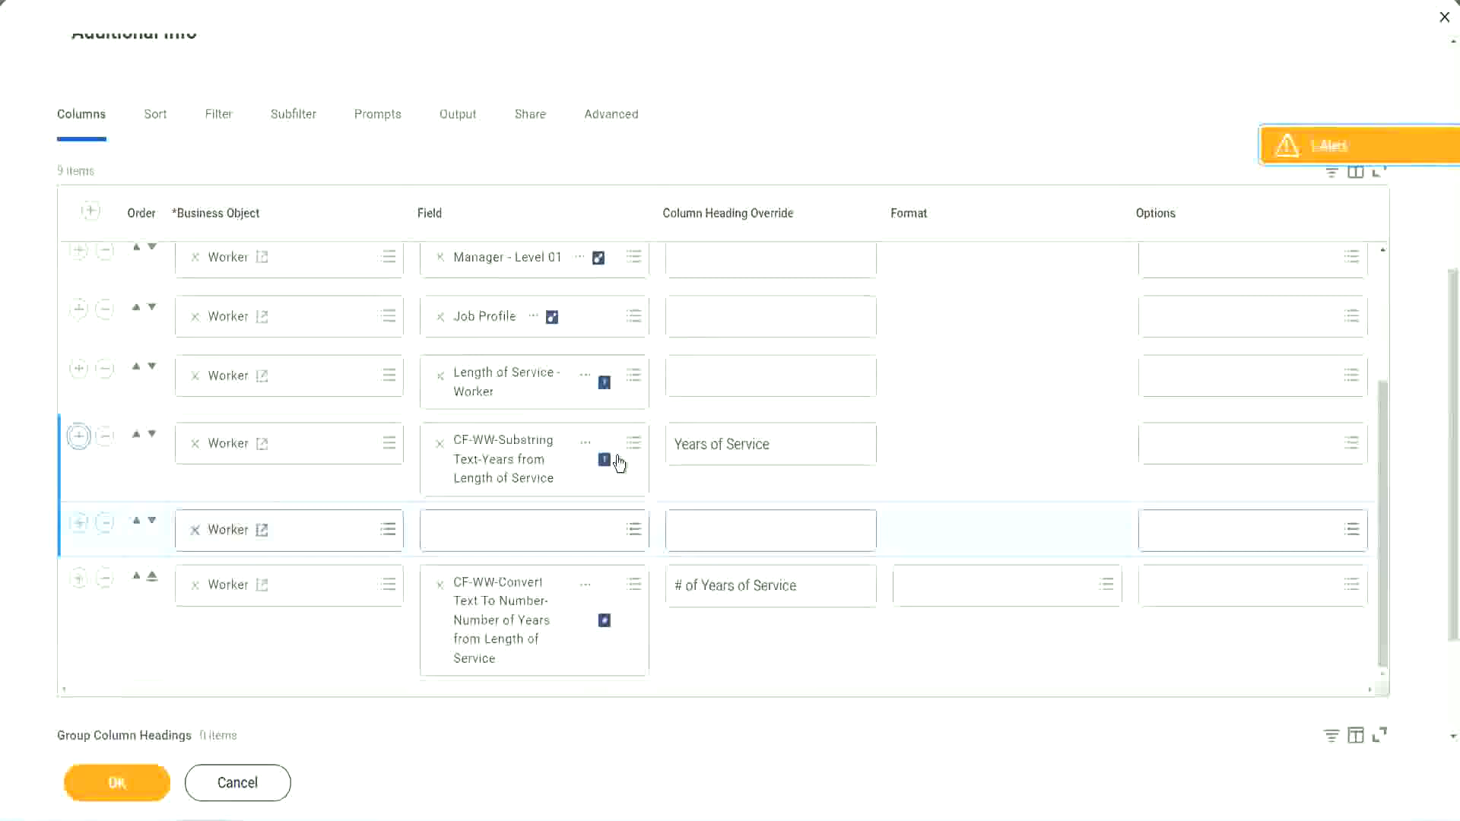
scroll(400, 588, down, 2)
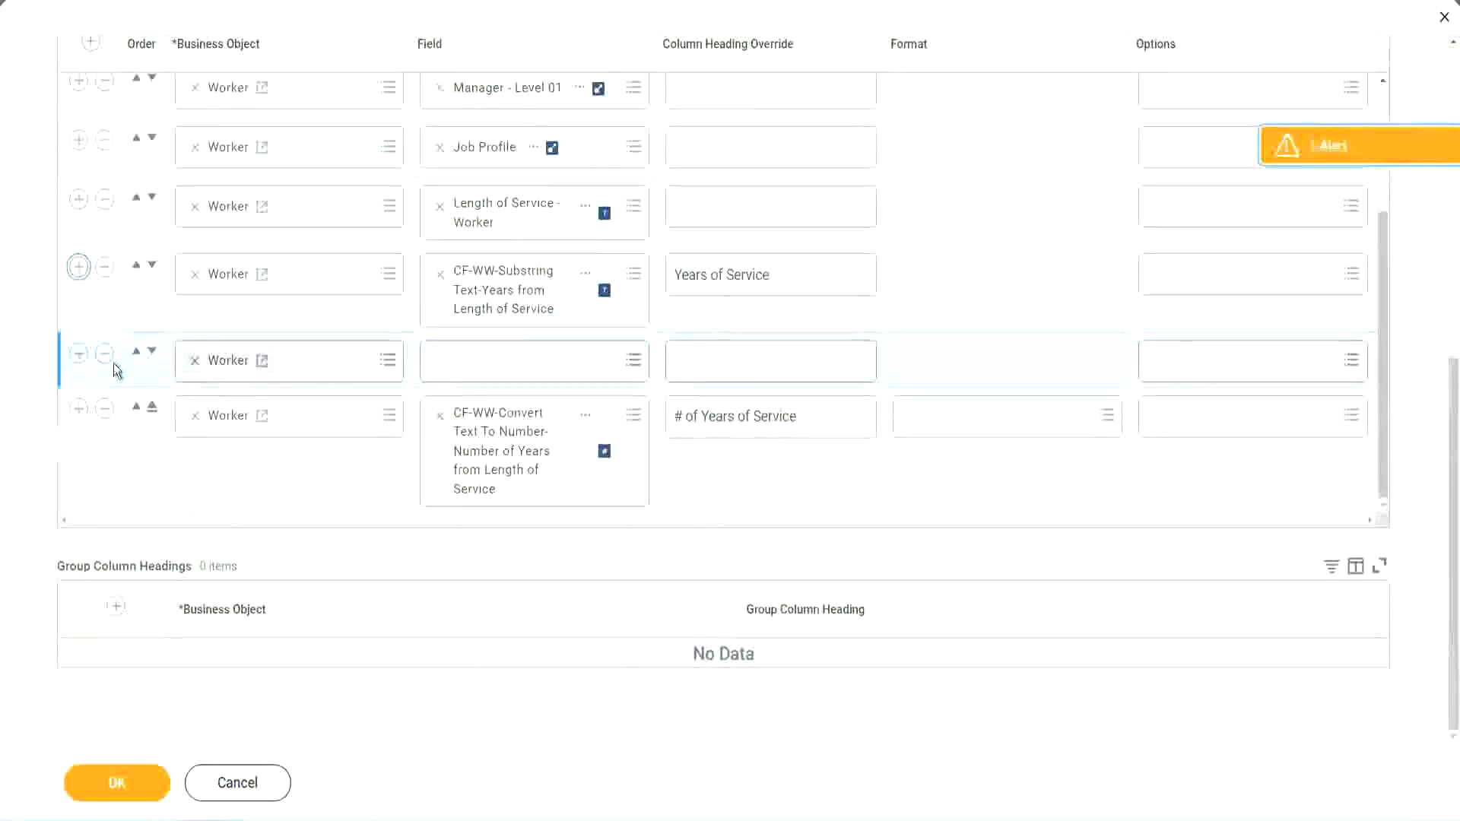
click(152, 352)
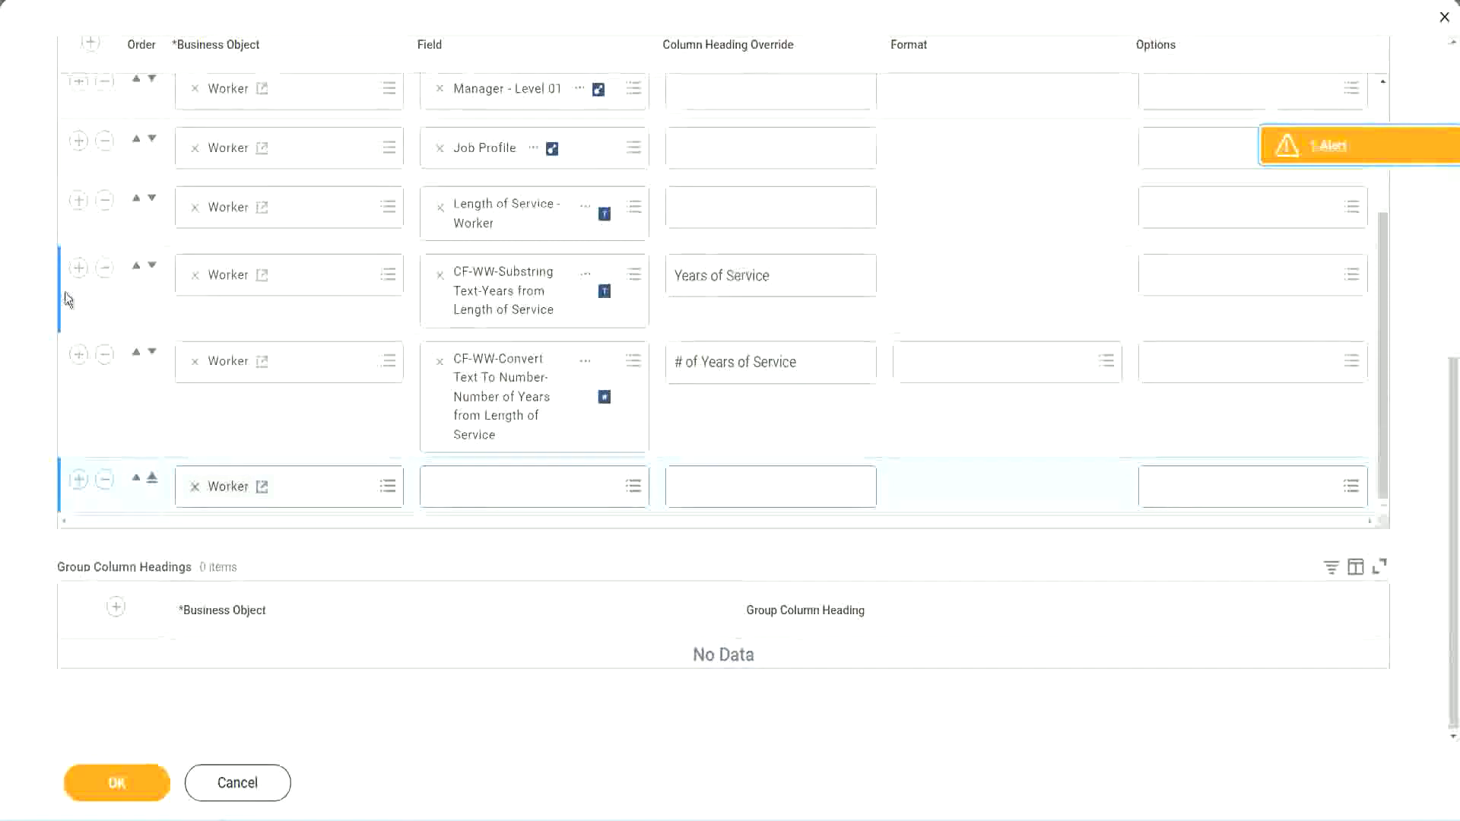
click(105, 269)
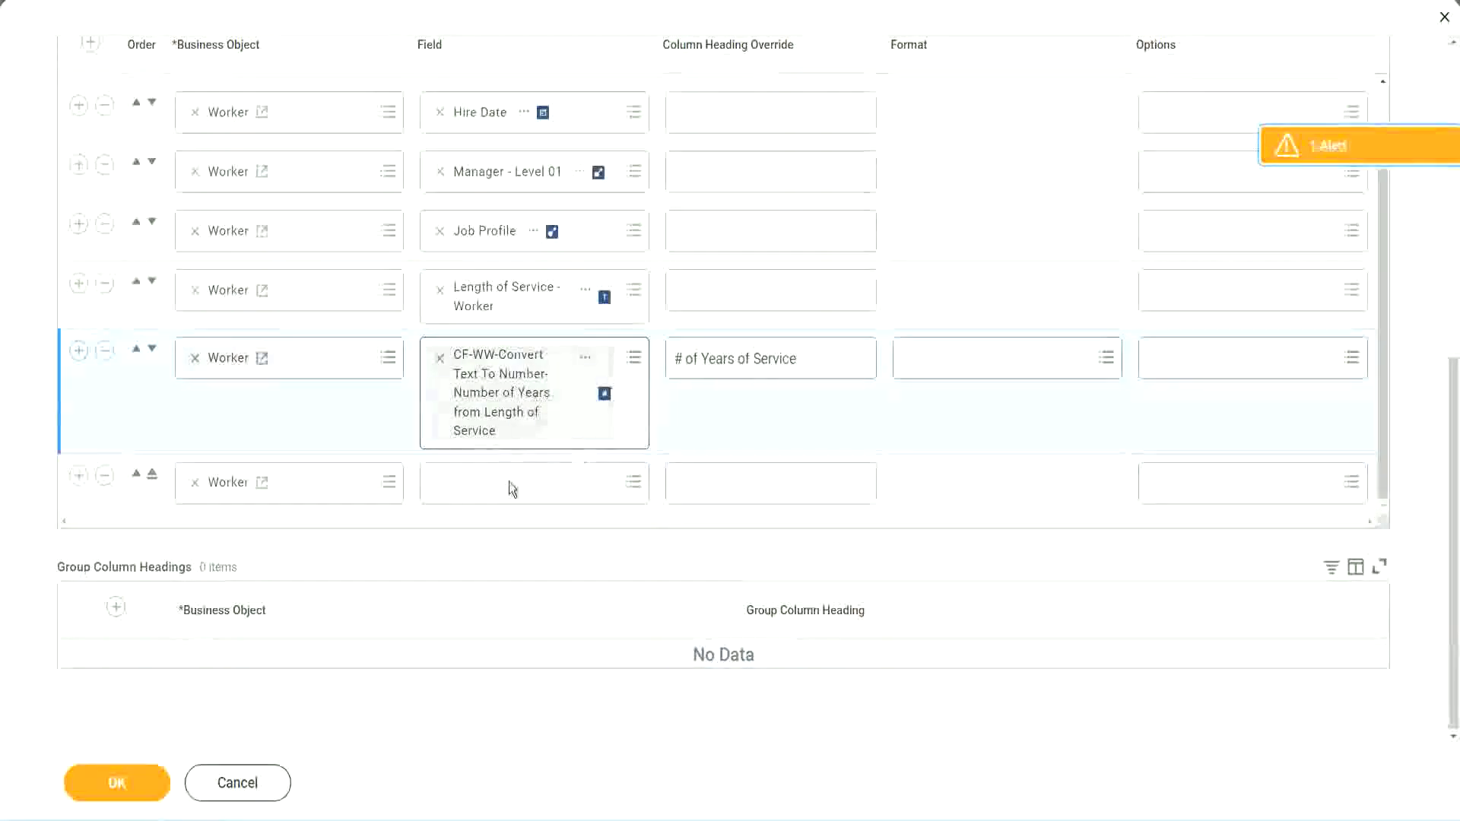
Step: Set the new column to the pasted Derive Experience Bands field, headed 'Experience Bands', and save
click(478, 483)
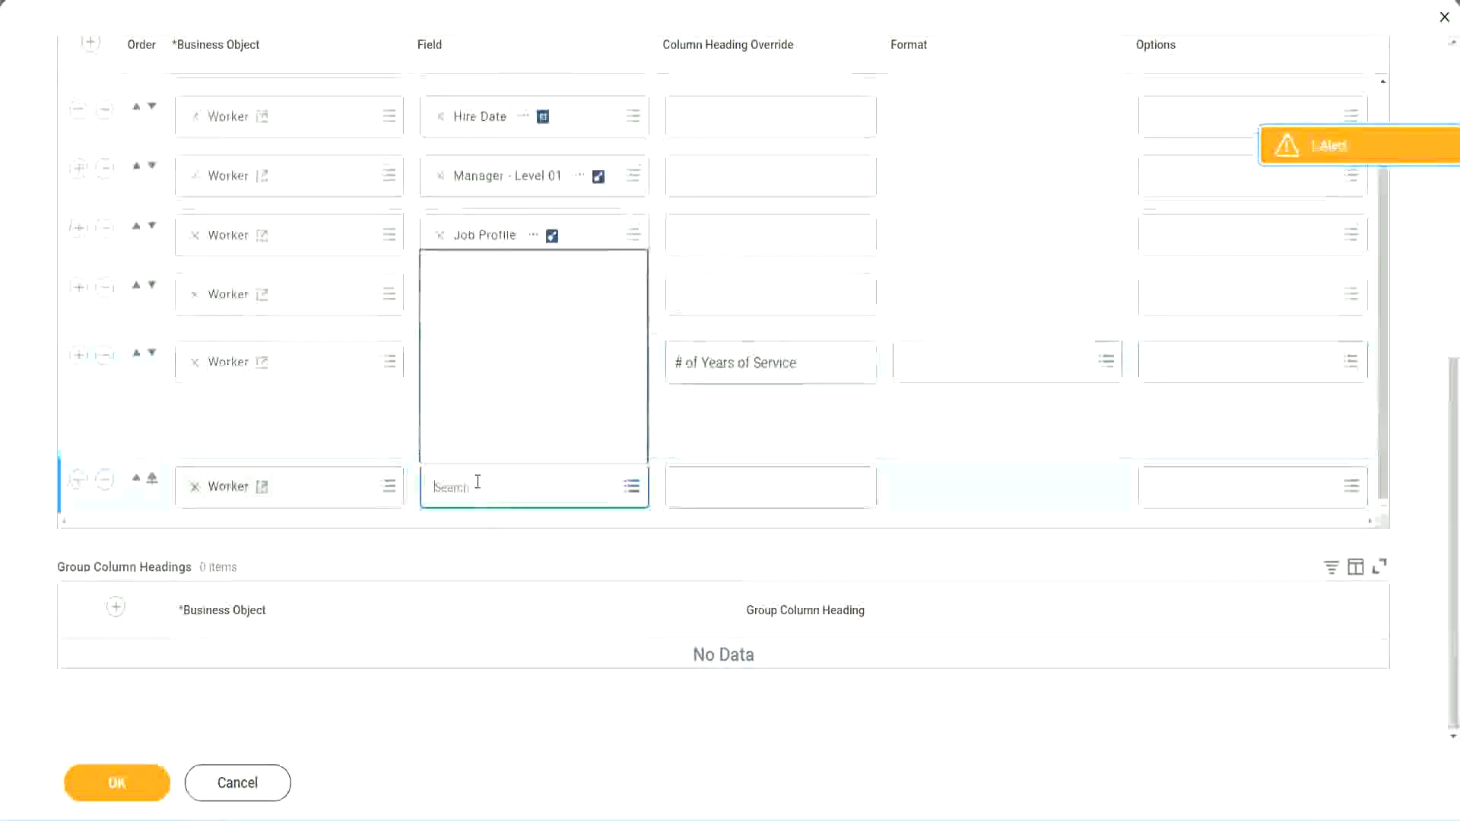
key(ctrl+v)
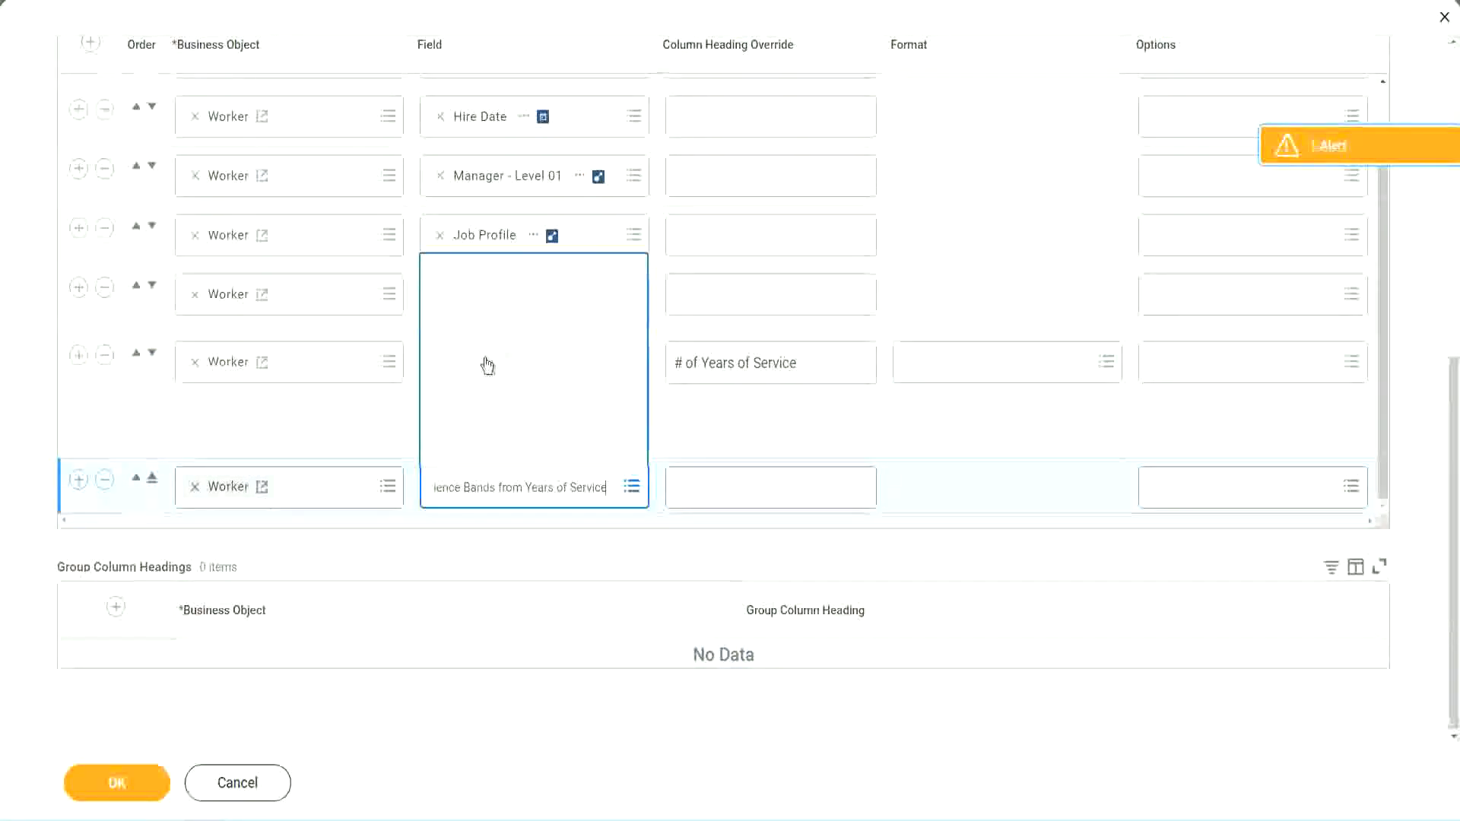
key(Return)
click(743, 437)
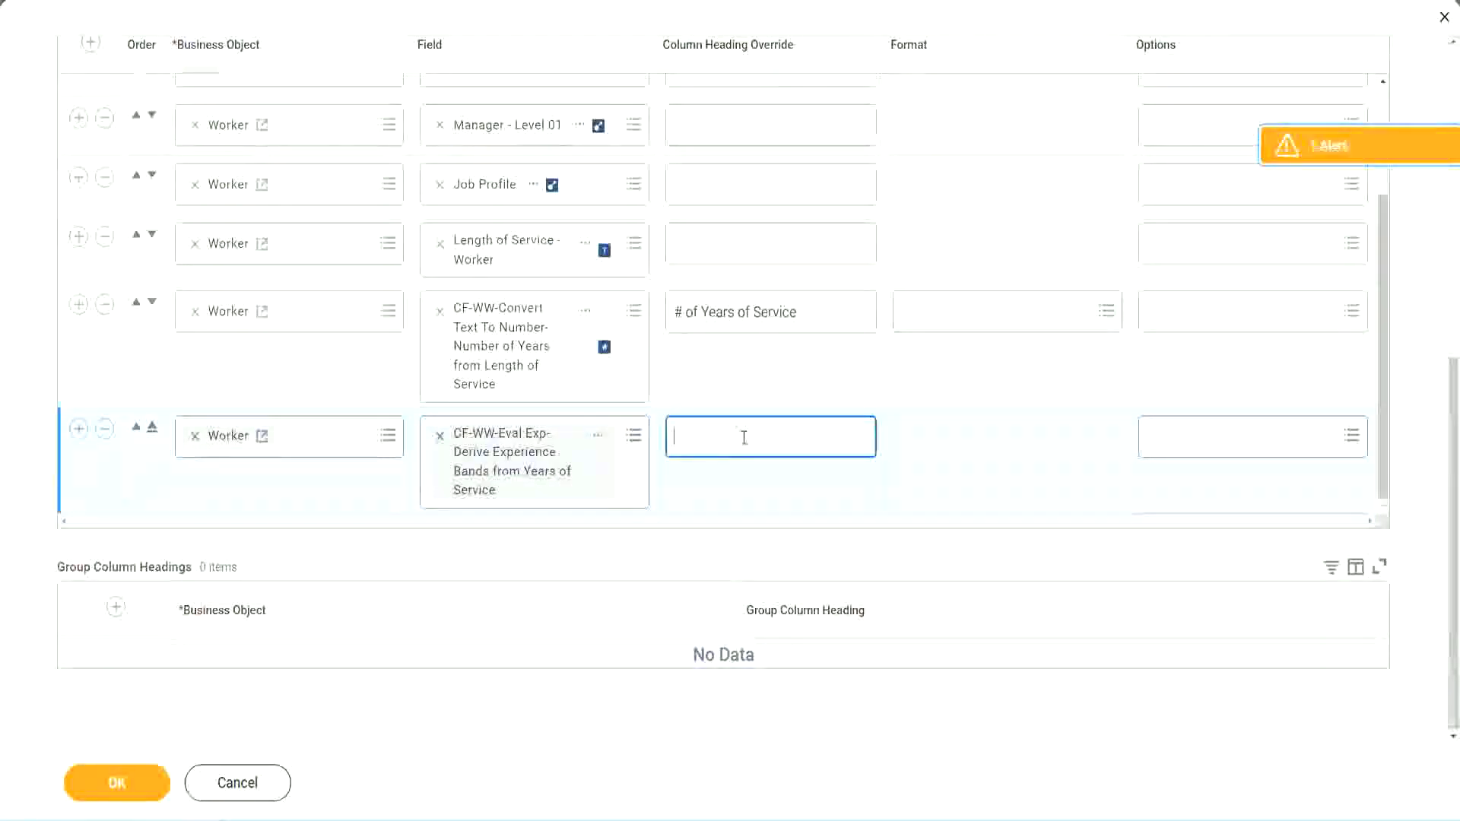
text(Exper)
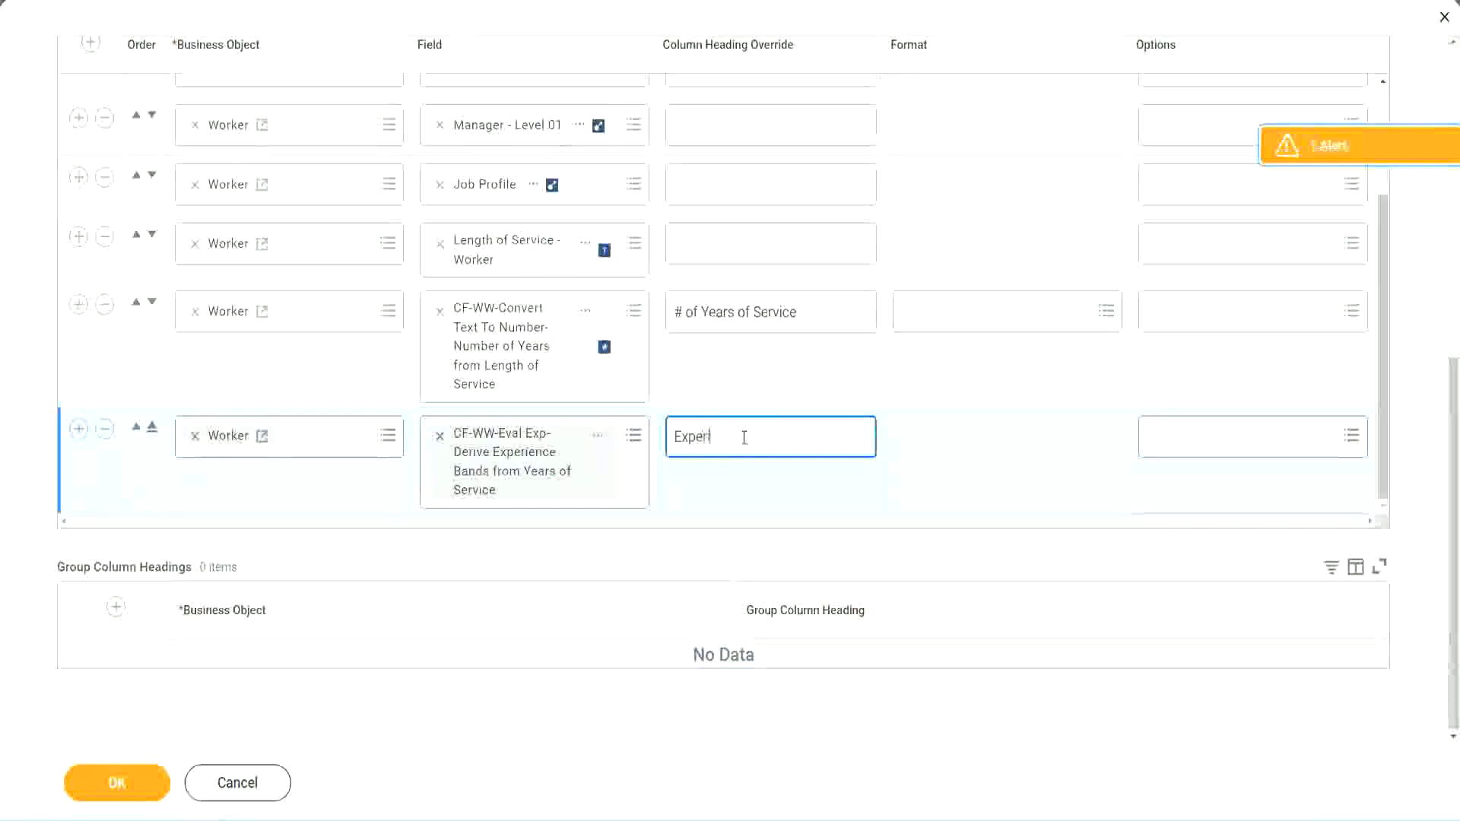
text(ience B)
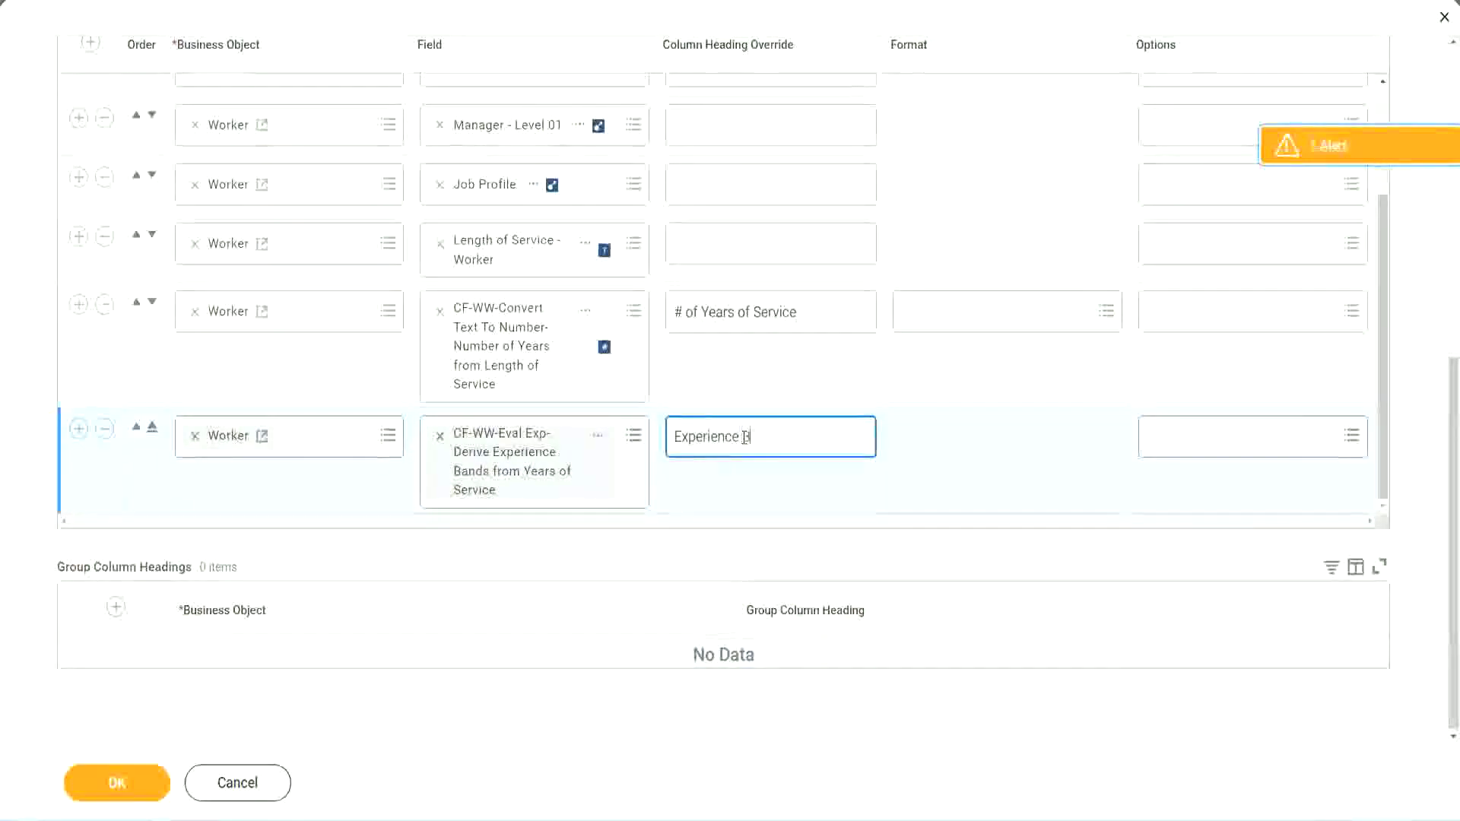
text(ands)
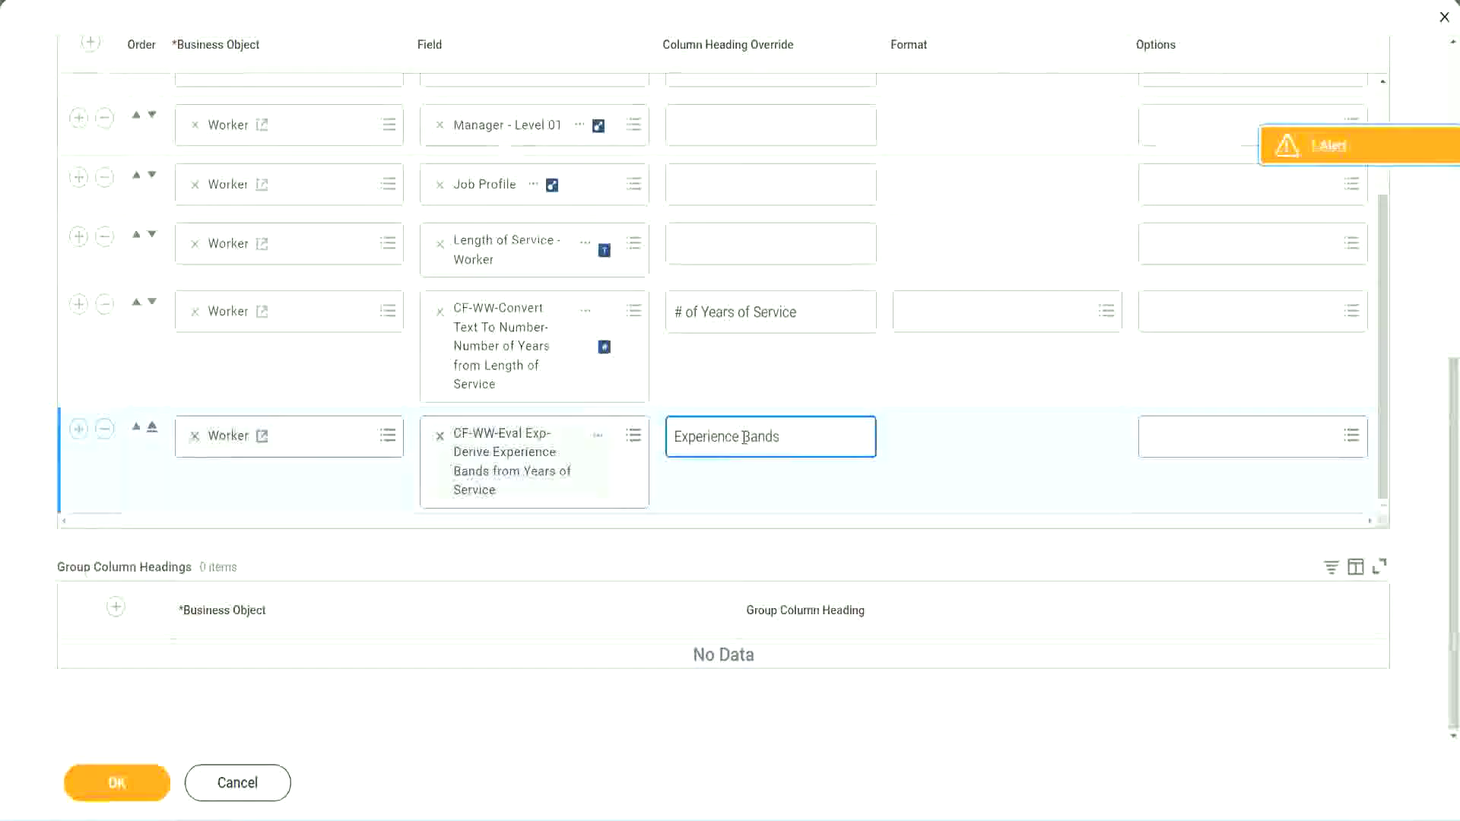
click(141, 784)
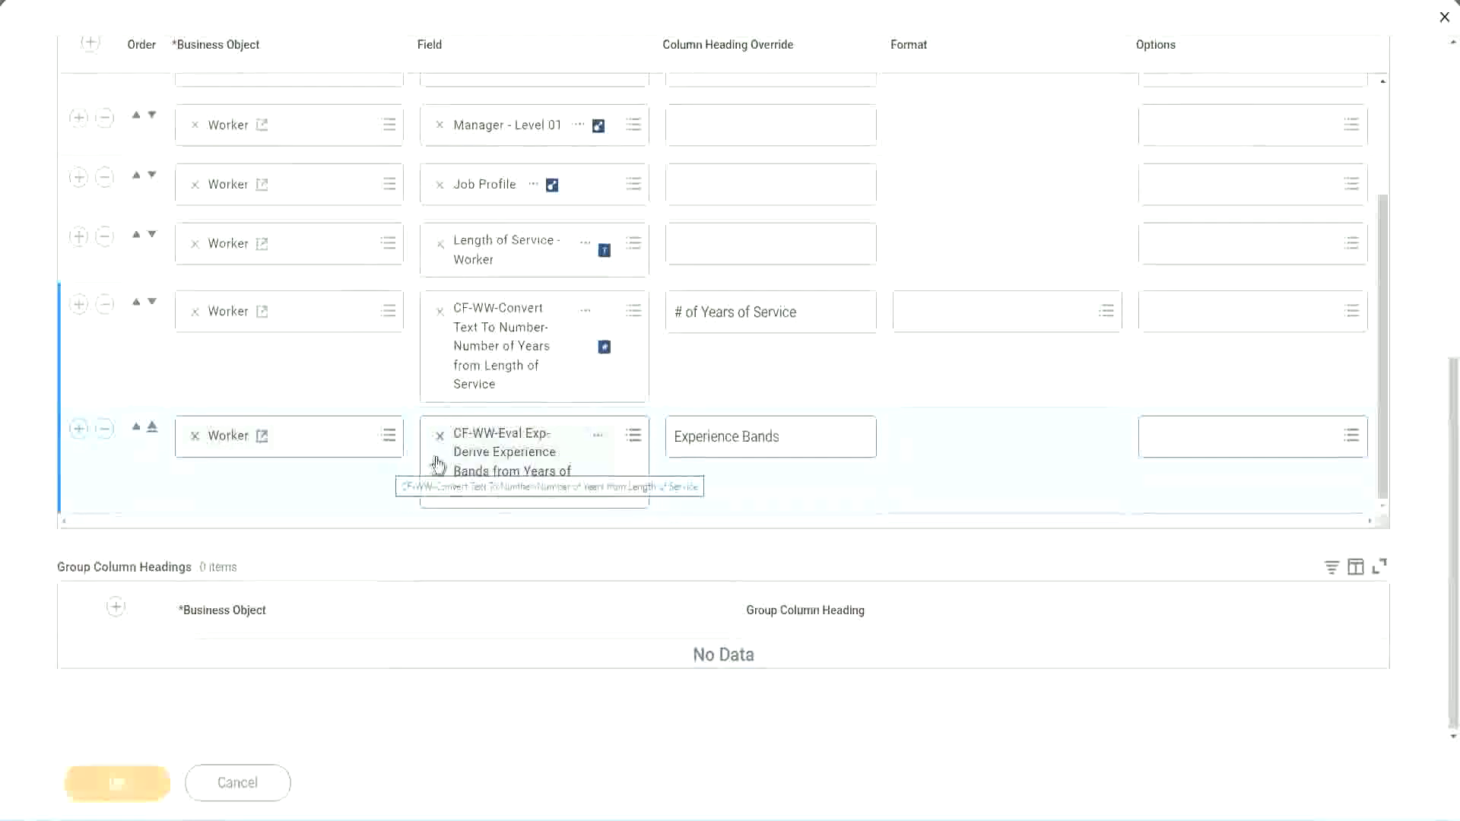
Step: Run WW Employee Details with all prompts left empty to list its 347 workers
scroll(455, 516, down, 5)
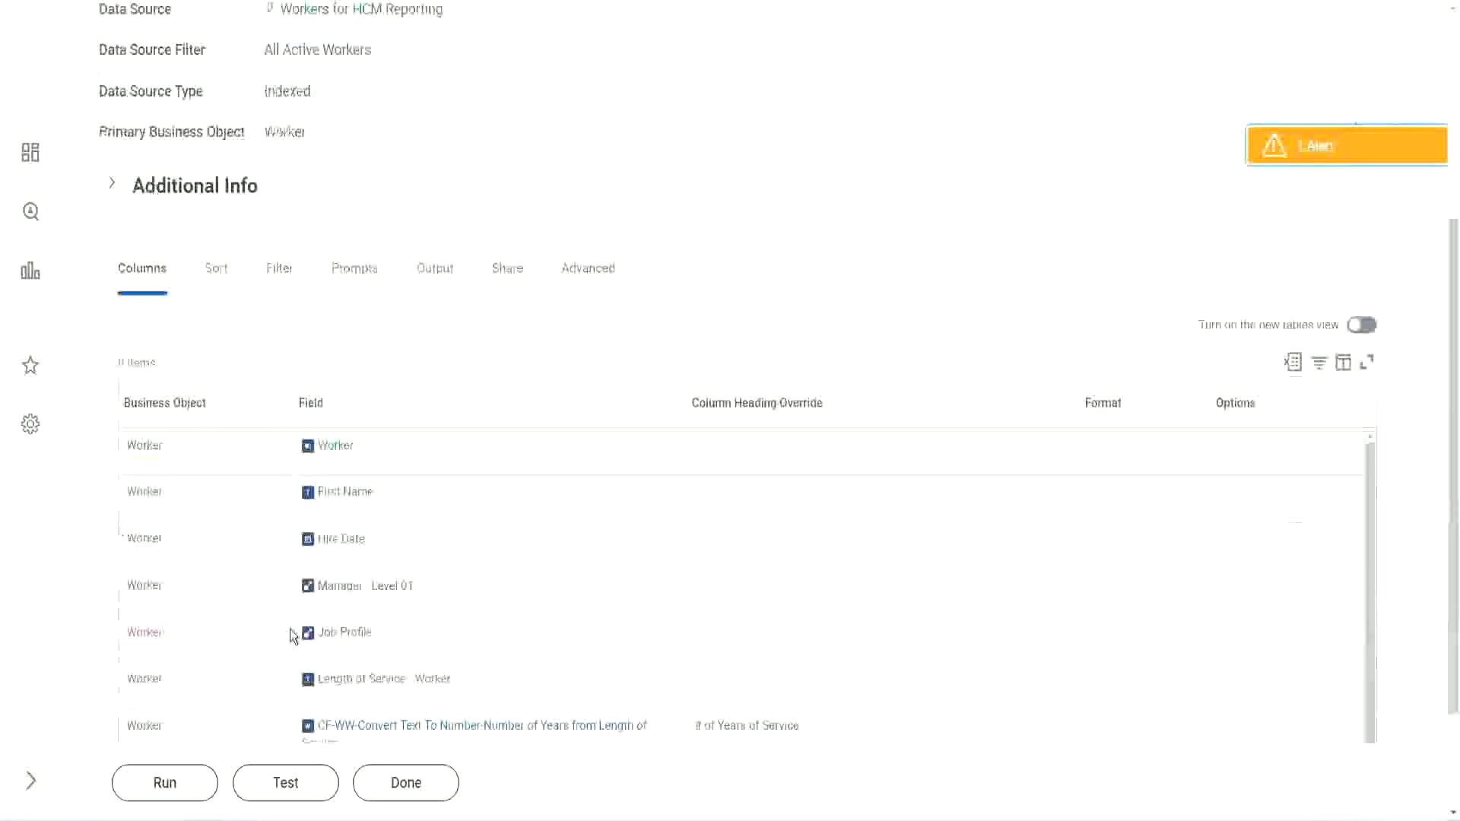
click(170, 783)
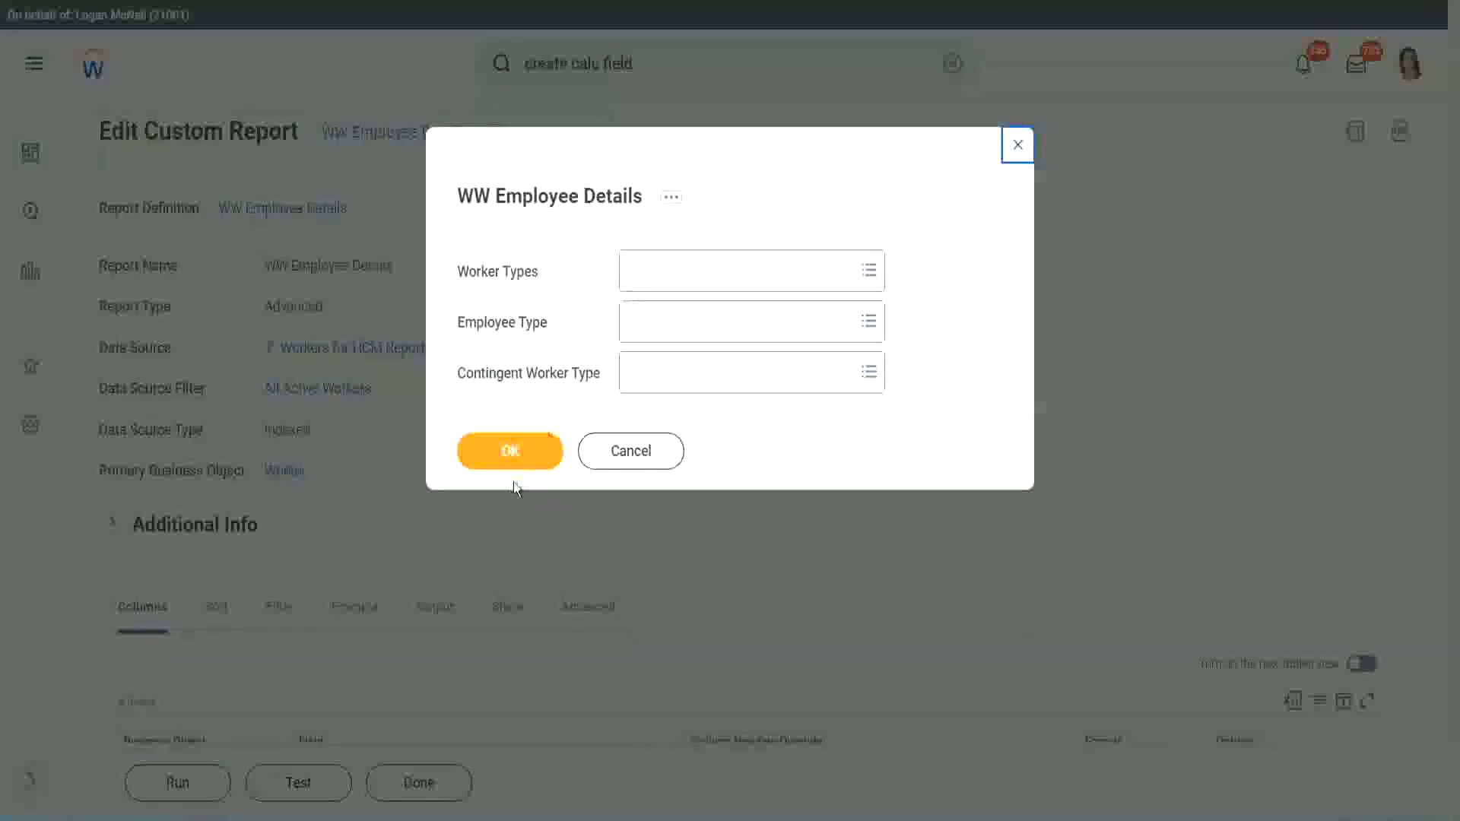
click(514, 460)
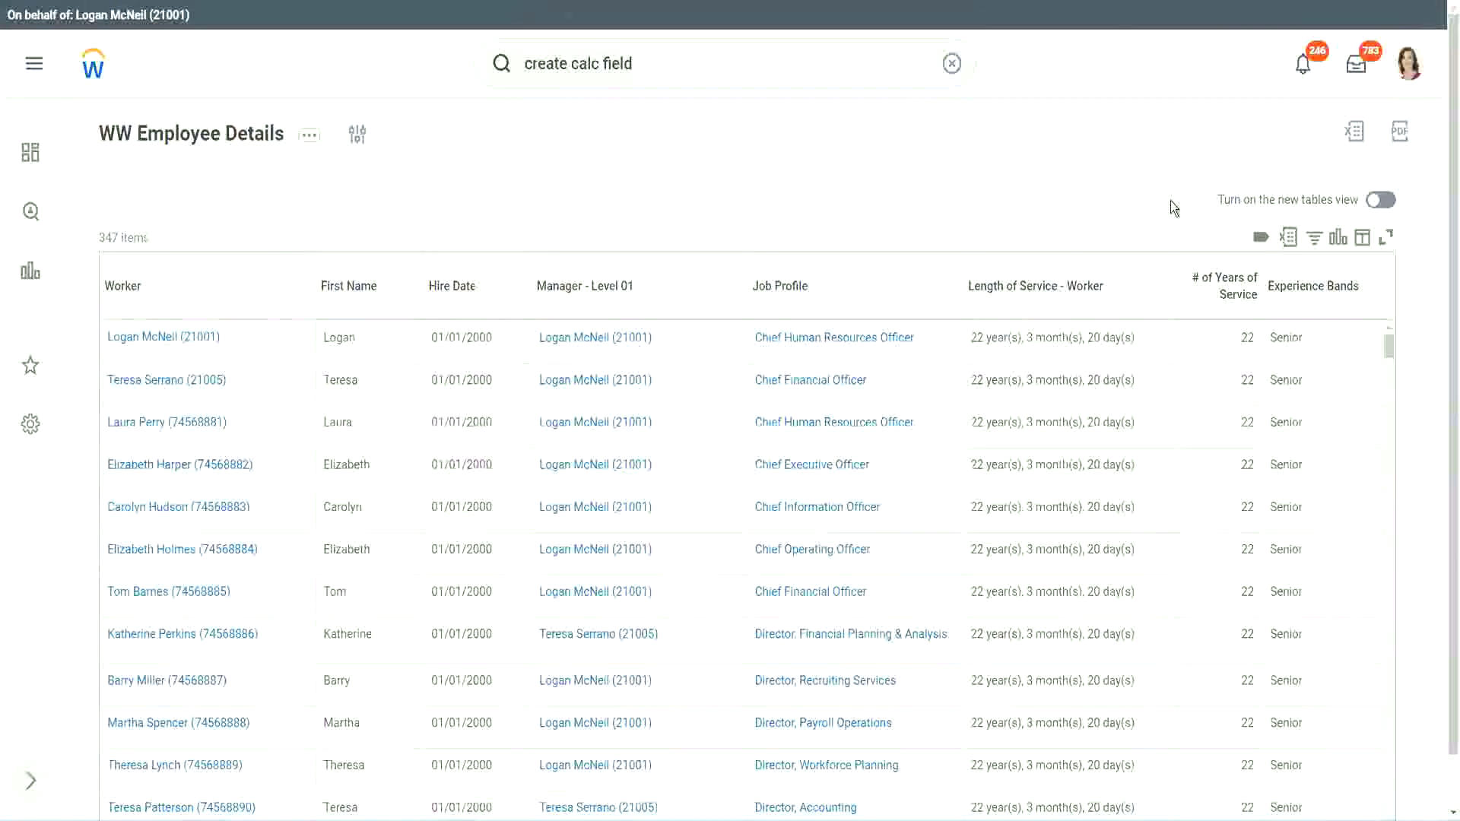
scroll(1209, 243, down, 1)
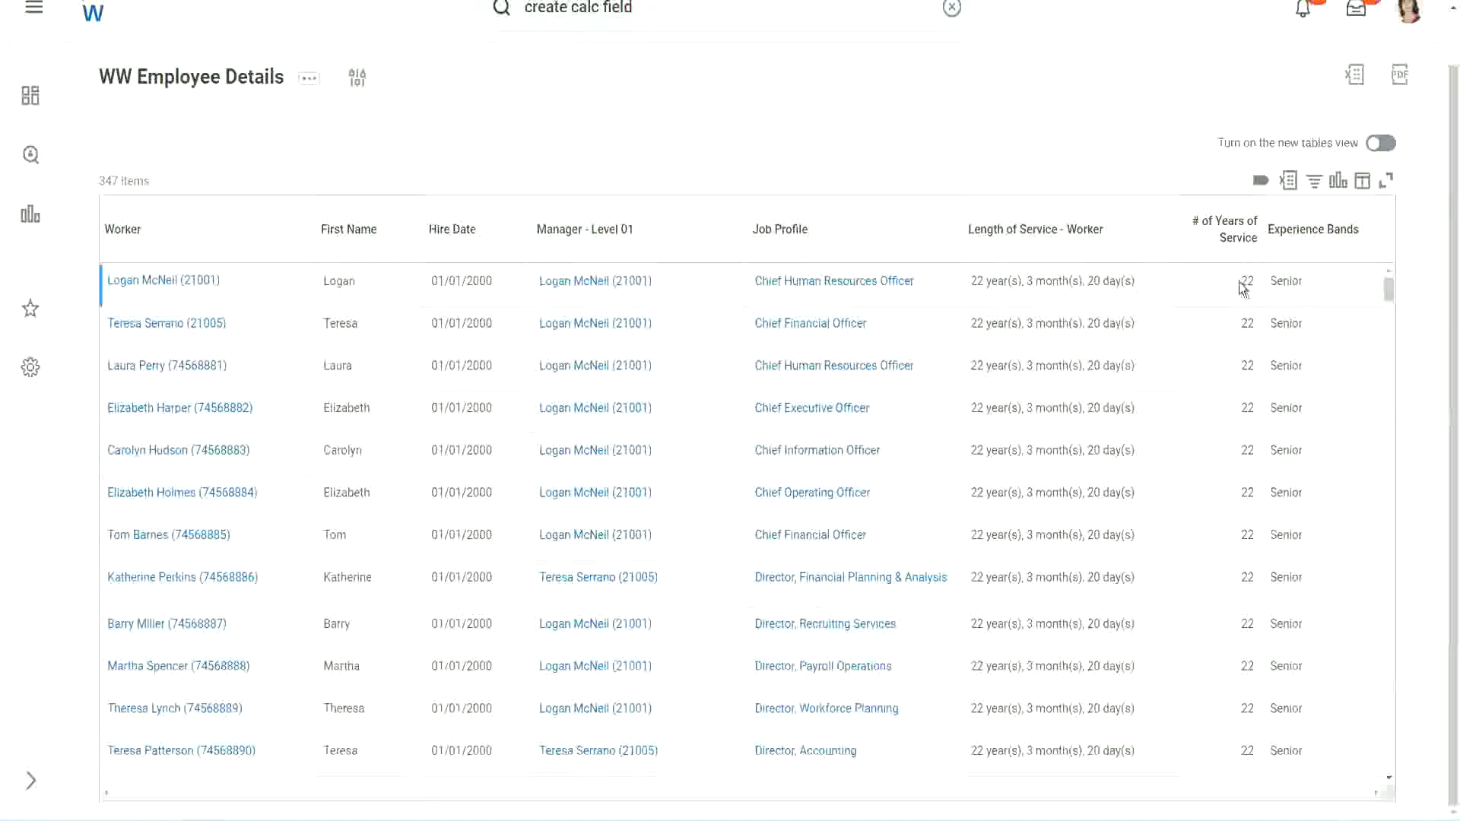
drag(1238, 285, 1253, 281)
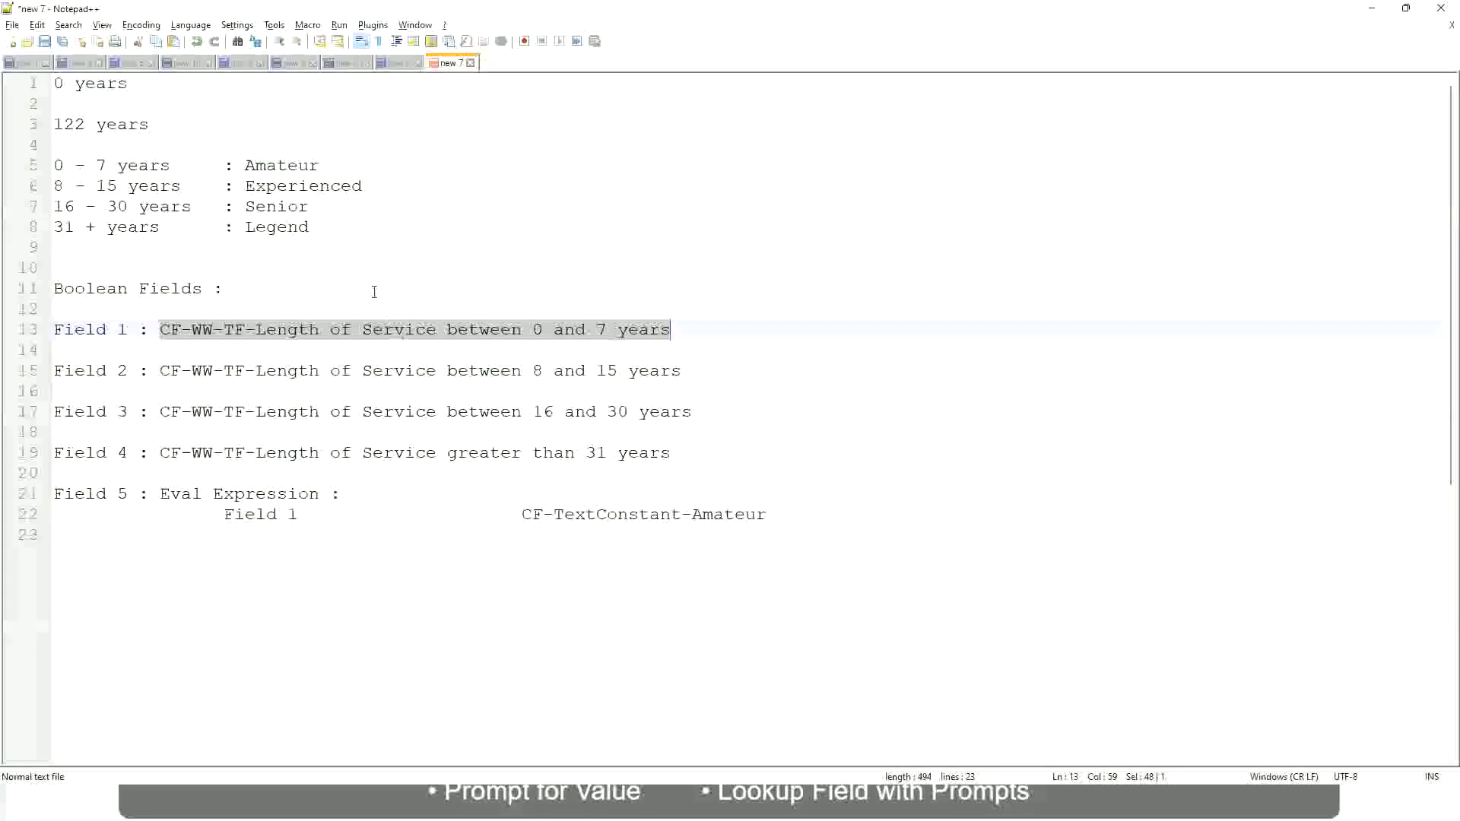
click(246, 206)
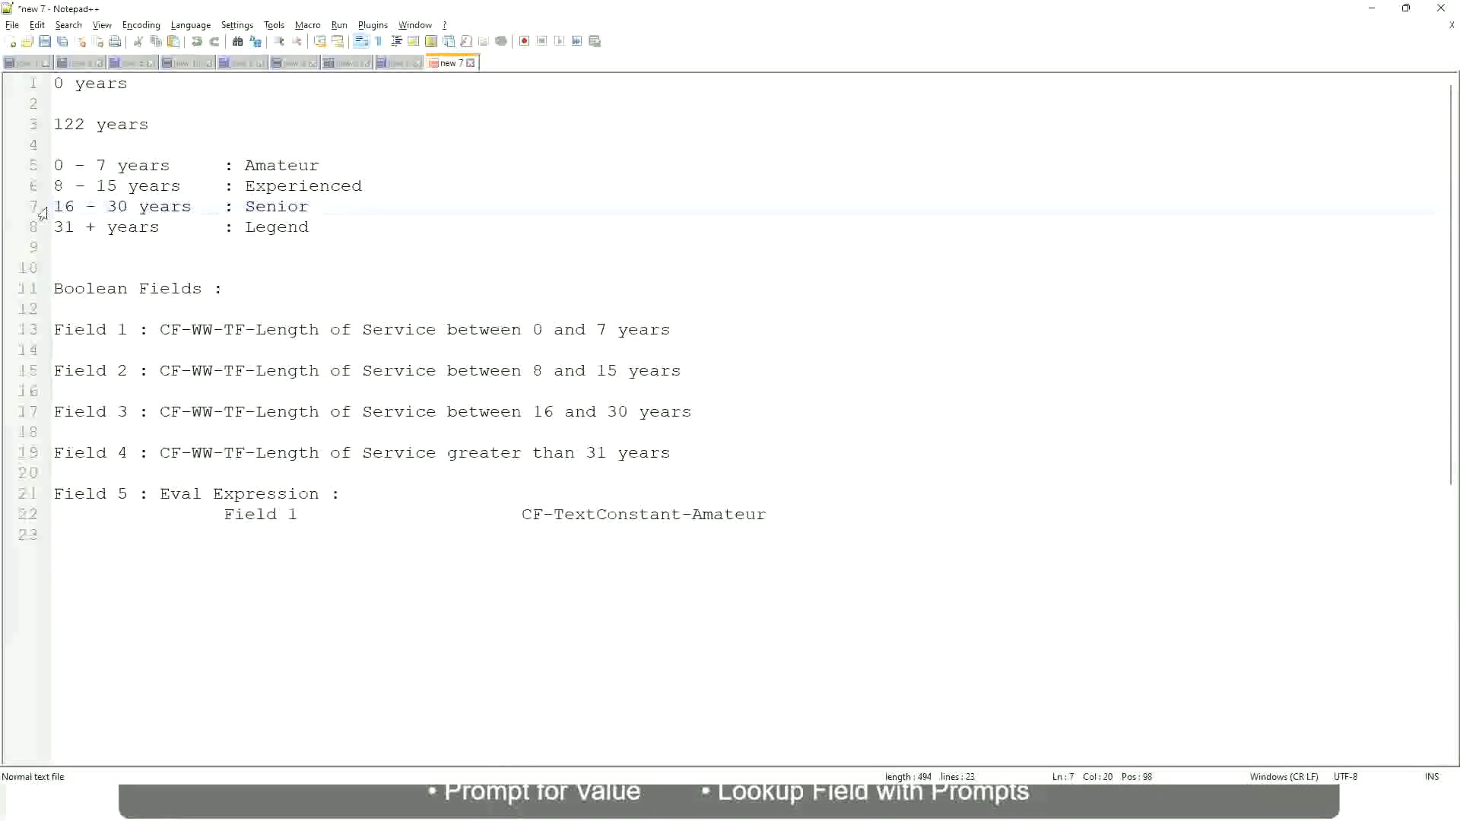
drag(51, 206, 137, 206)
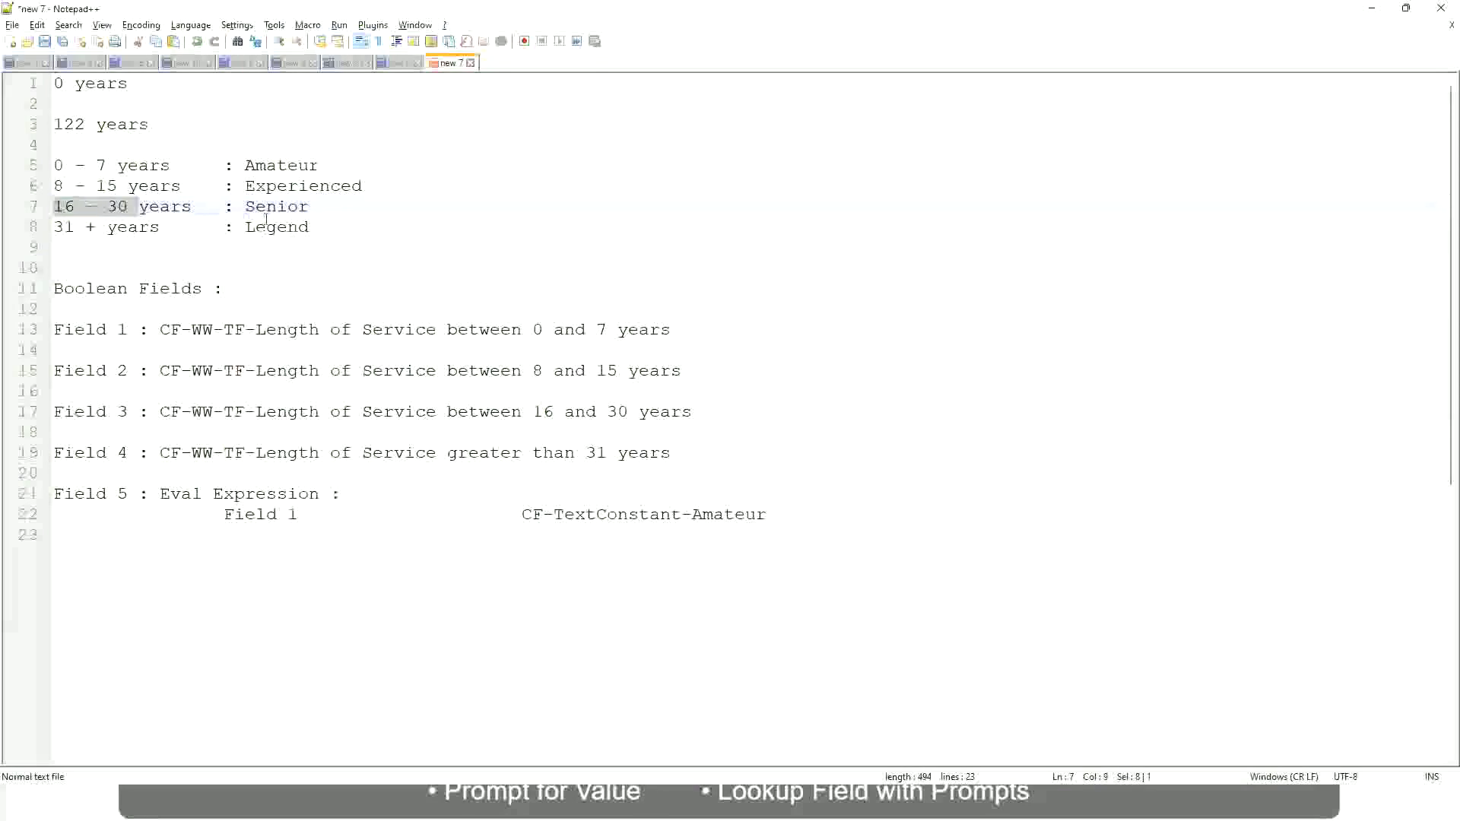
double_click(273, 206)
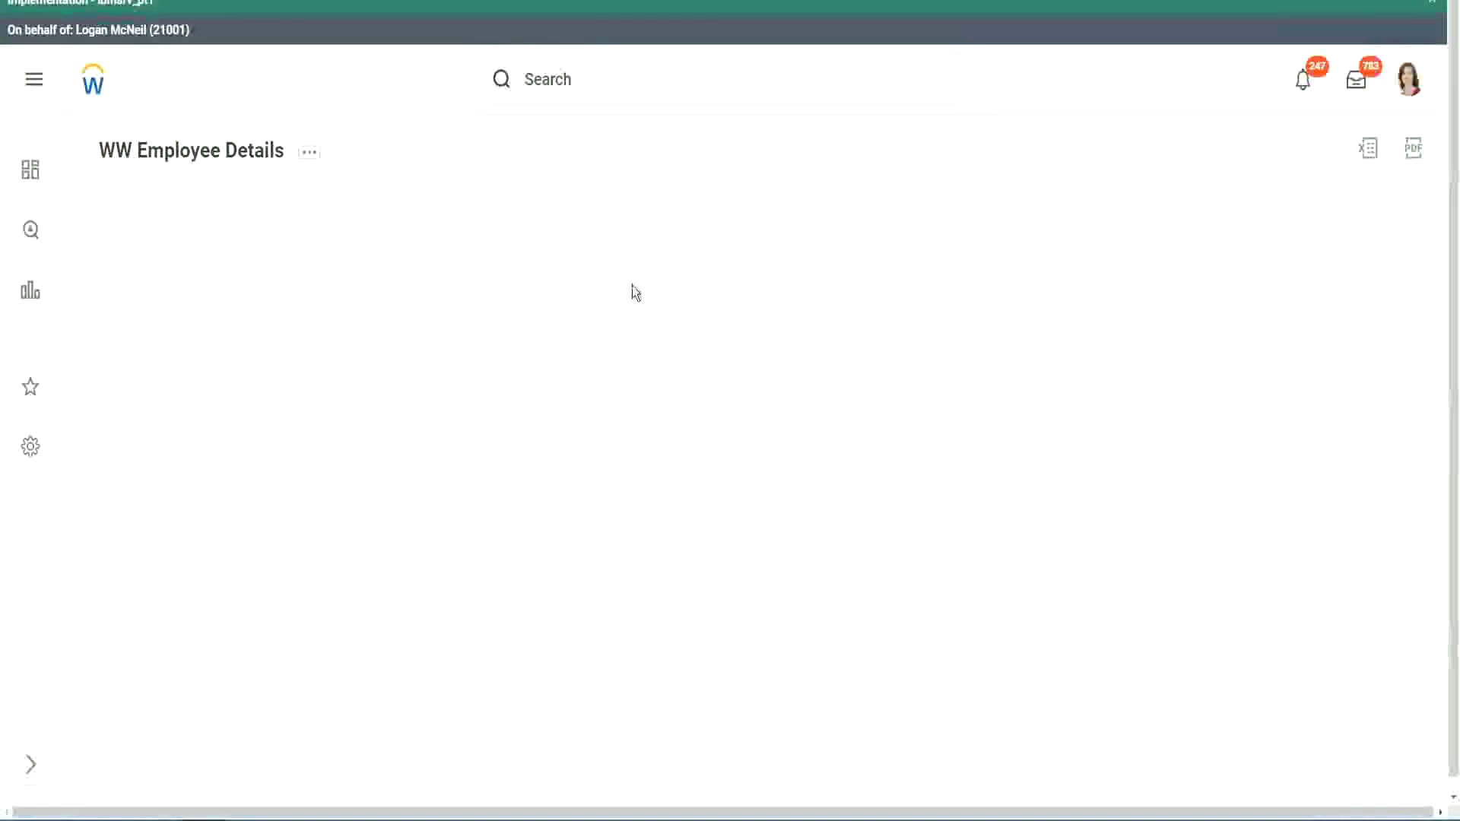
Step: Scroll down the loaded results checking that Experience Bands rows still read Senior
scroll(1253, 454, down, 3)
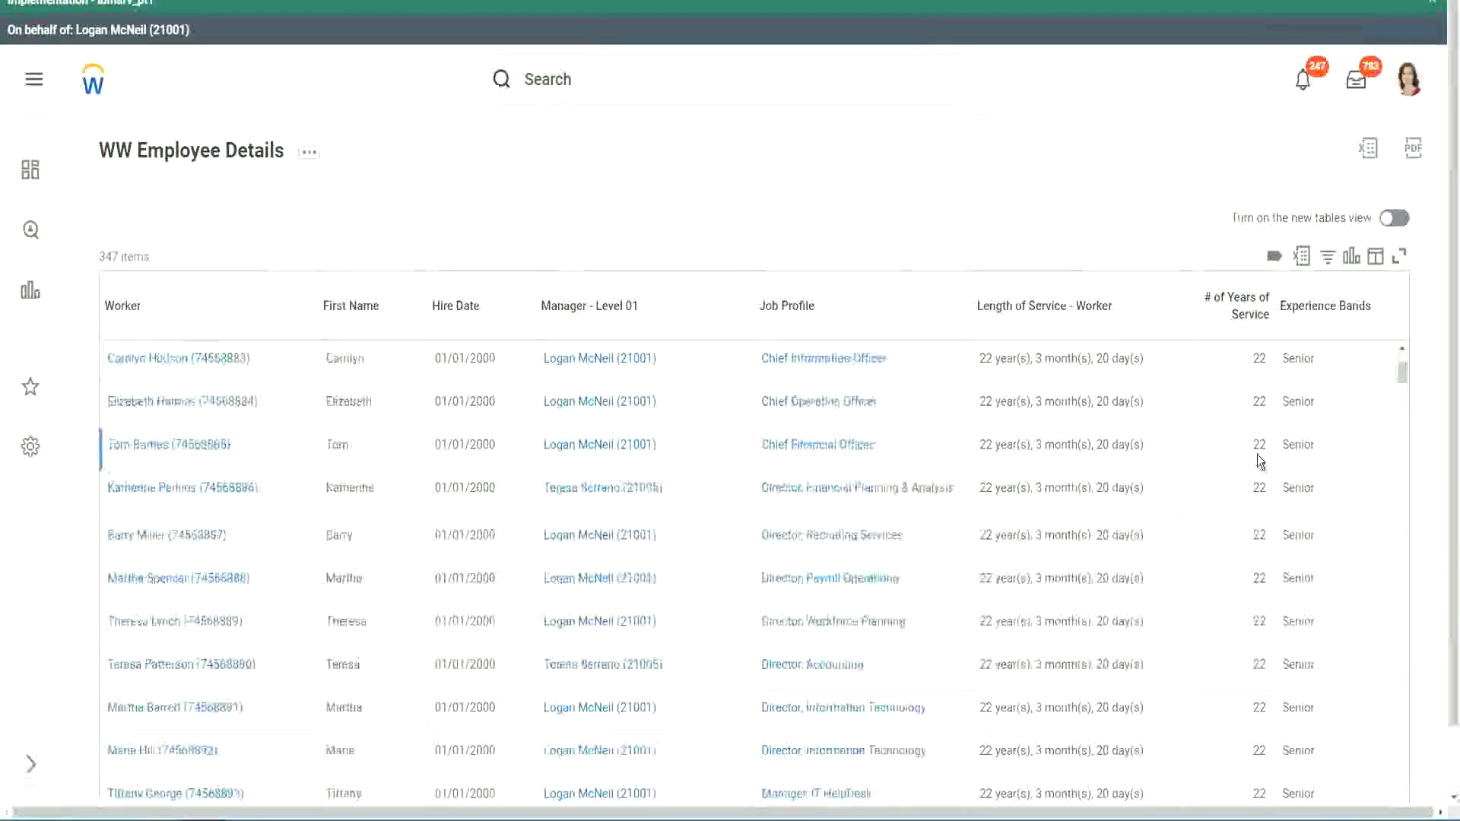
scroll(1263, 464, down, 6)
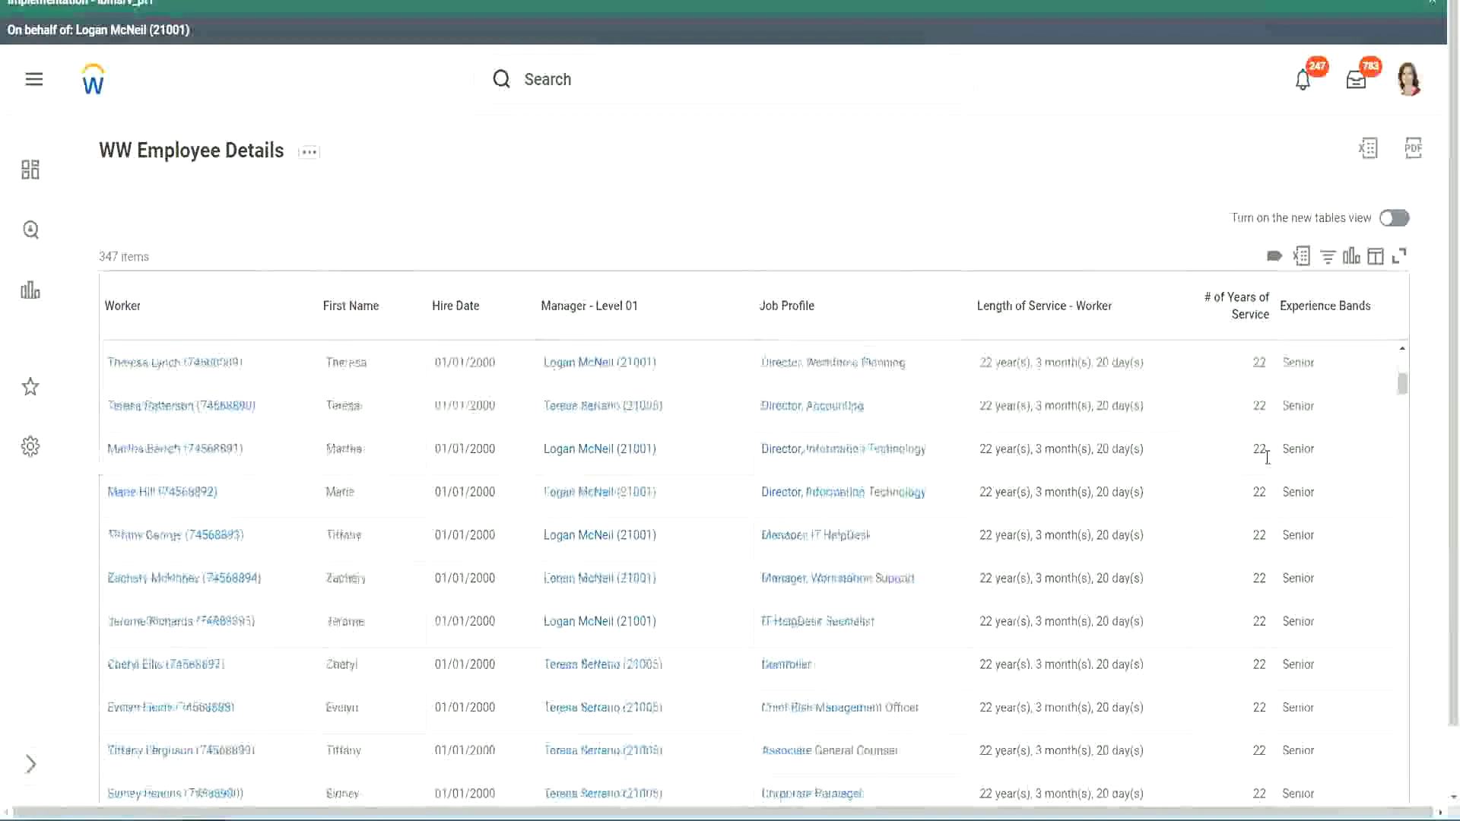
scroll(1271, 503, down, 5)
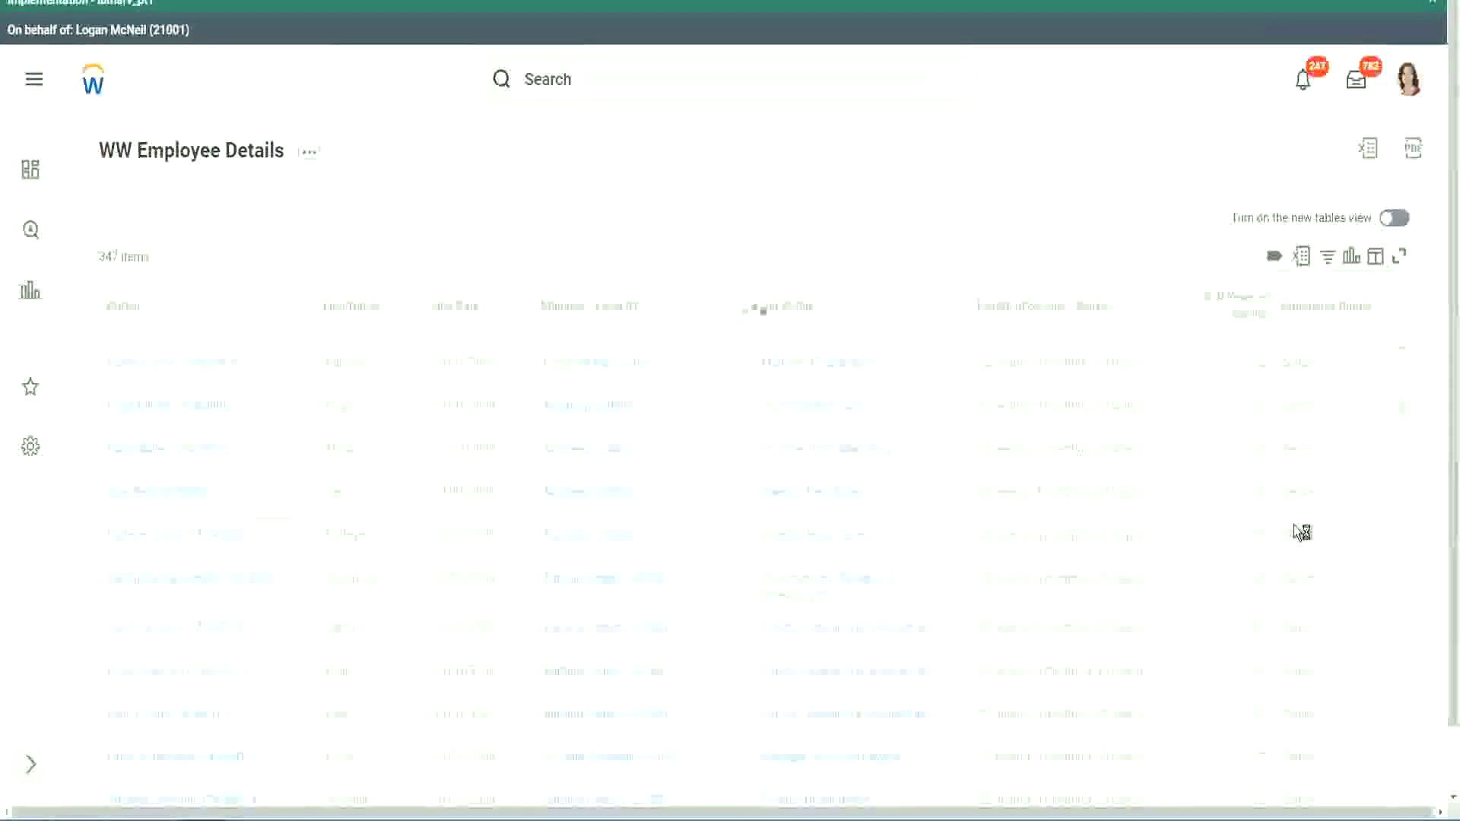
scroll(1293, 524, down, 1)
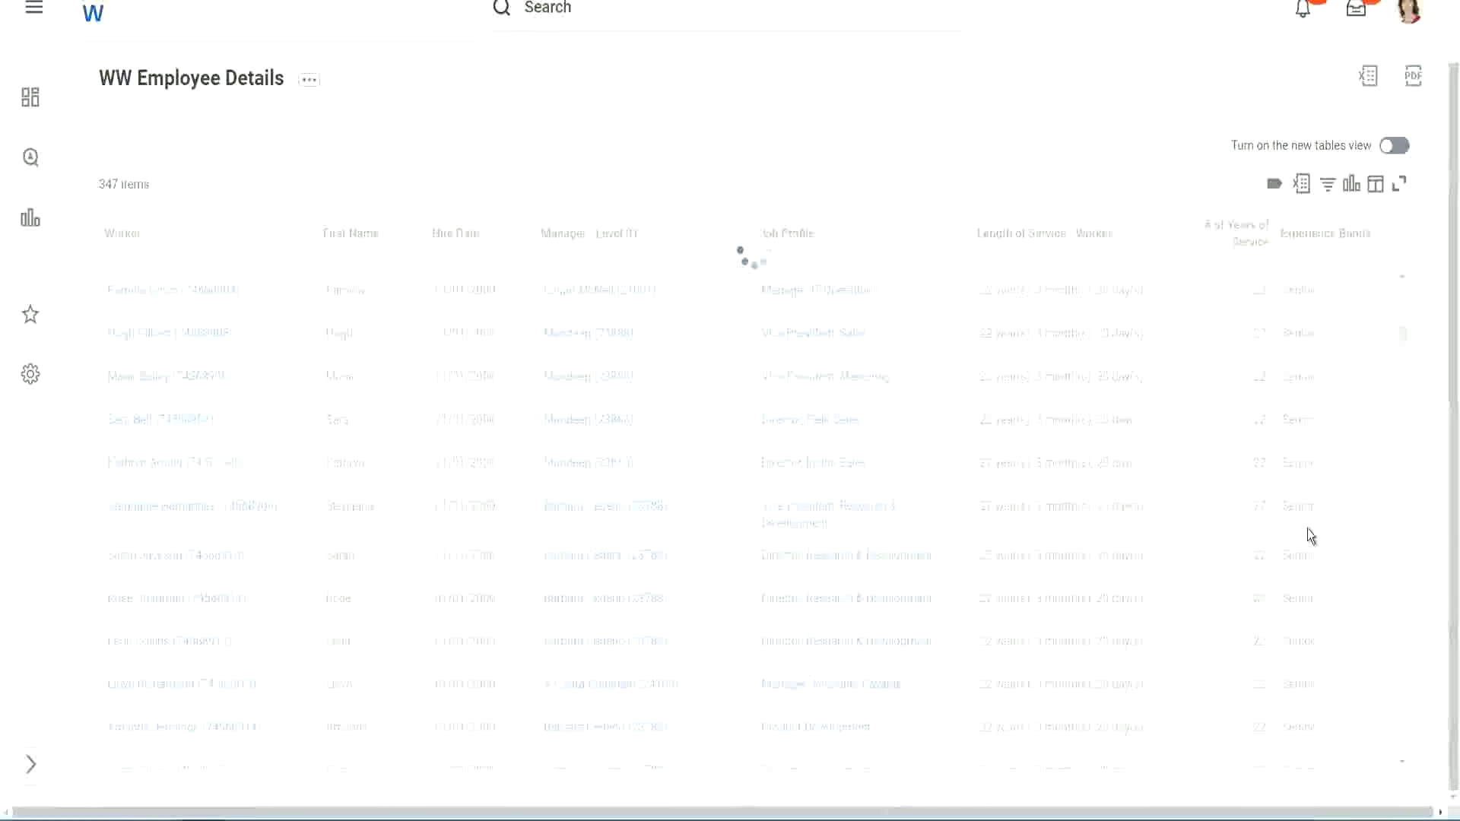
scroll(1353, 427, down, 4)
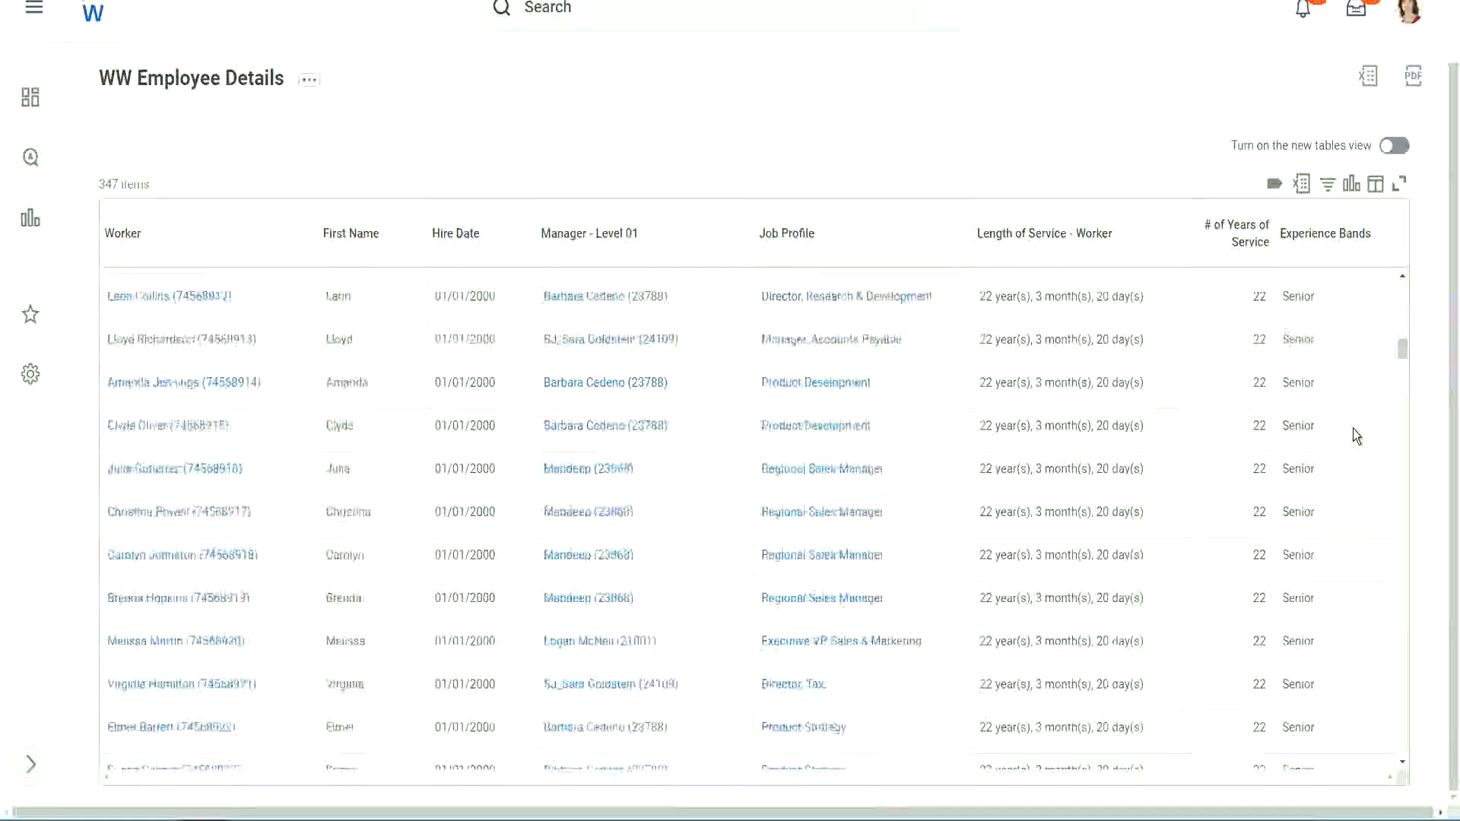
scroll(1353, 428, down, 3)
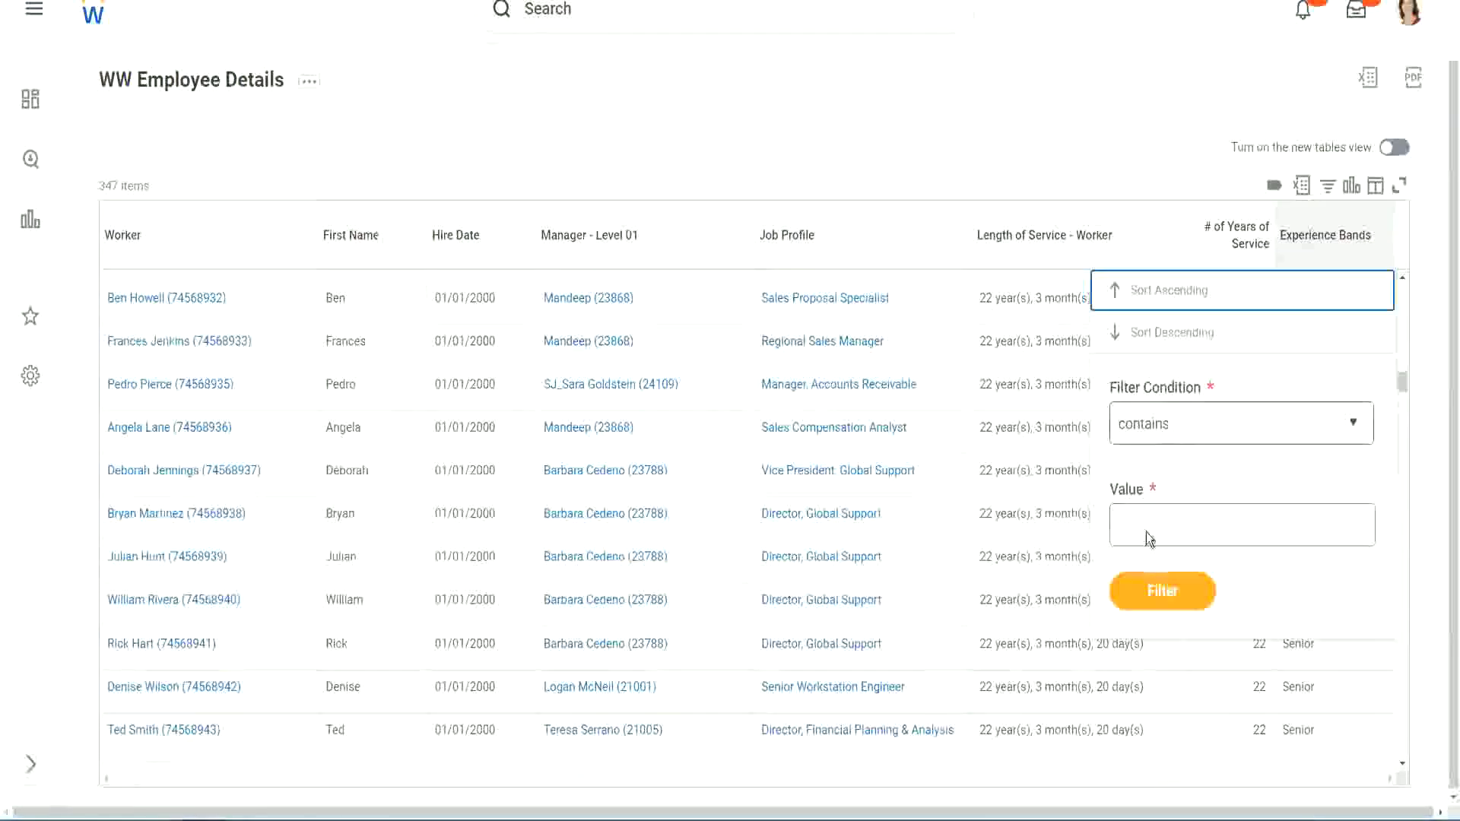
Step: Filter Experience Bands for 'Amateur', which leaves 0 of 347 rows
click(1157, 511)
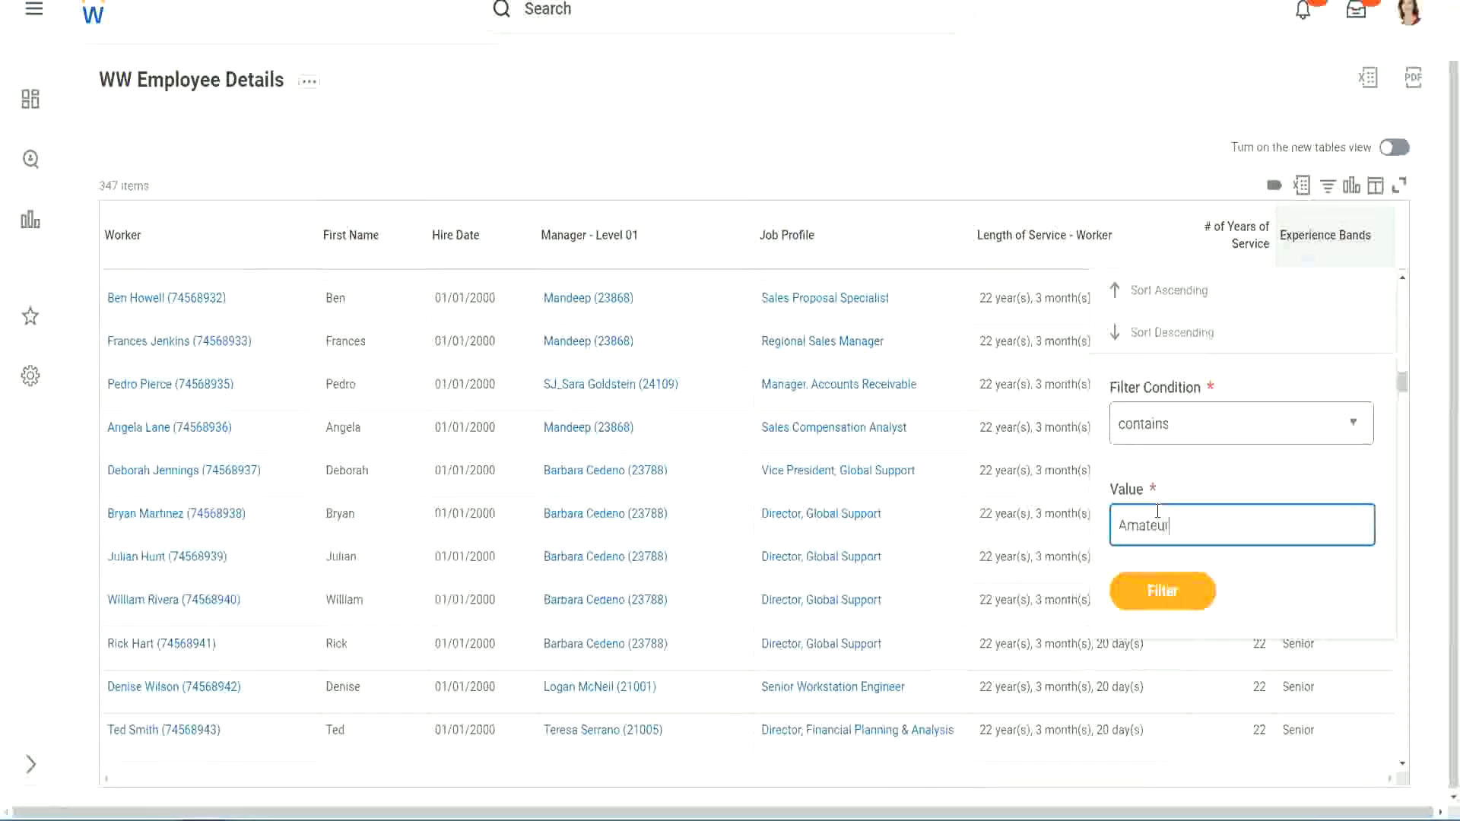
click(1148, 595)
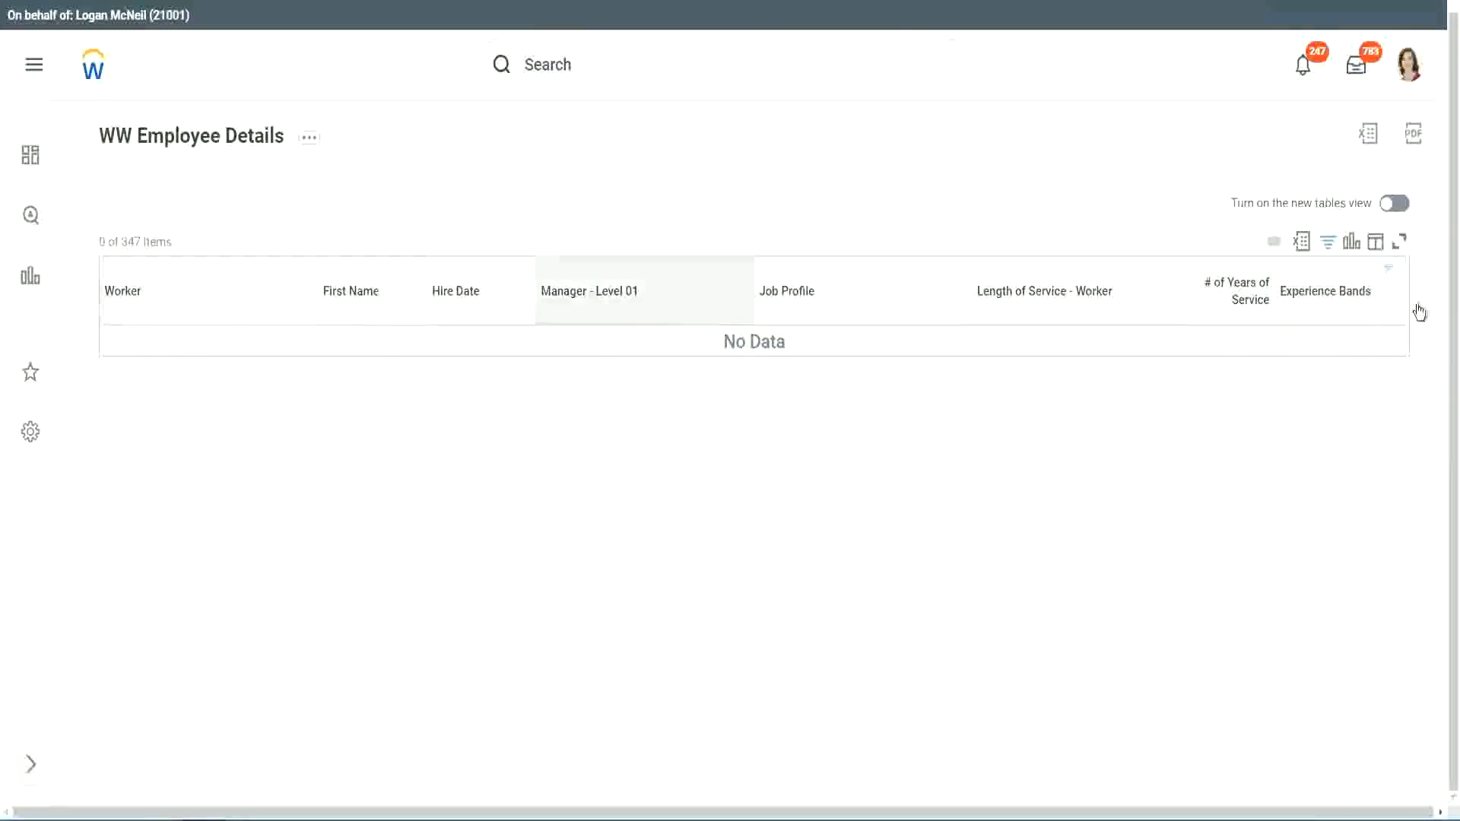
Step: Replace the Amateur filter value with 'Legend', narrowing the report to 107 of 347 workers
click(1321, 299)
click(1183, 494)
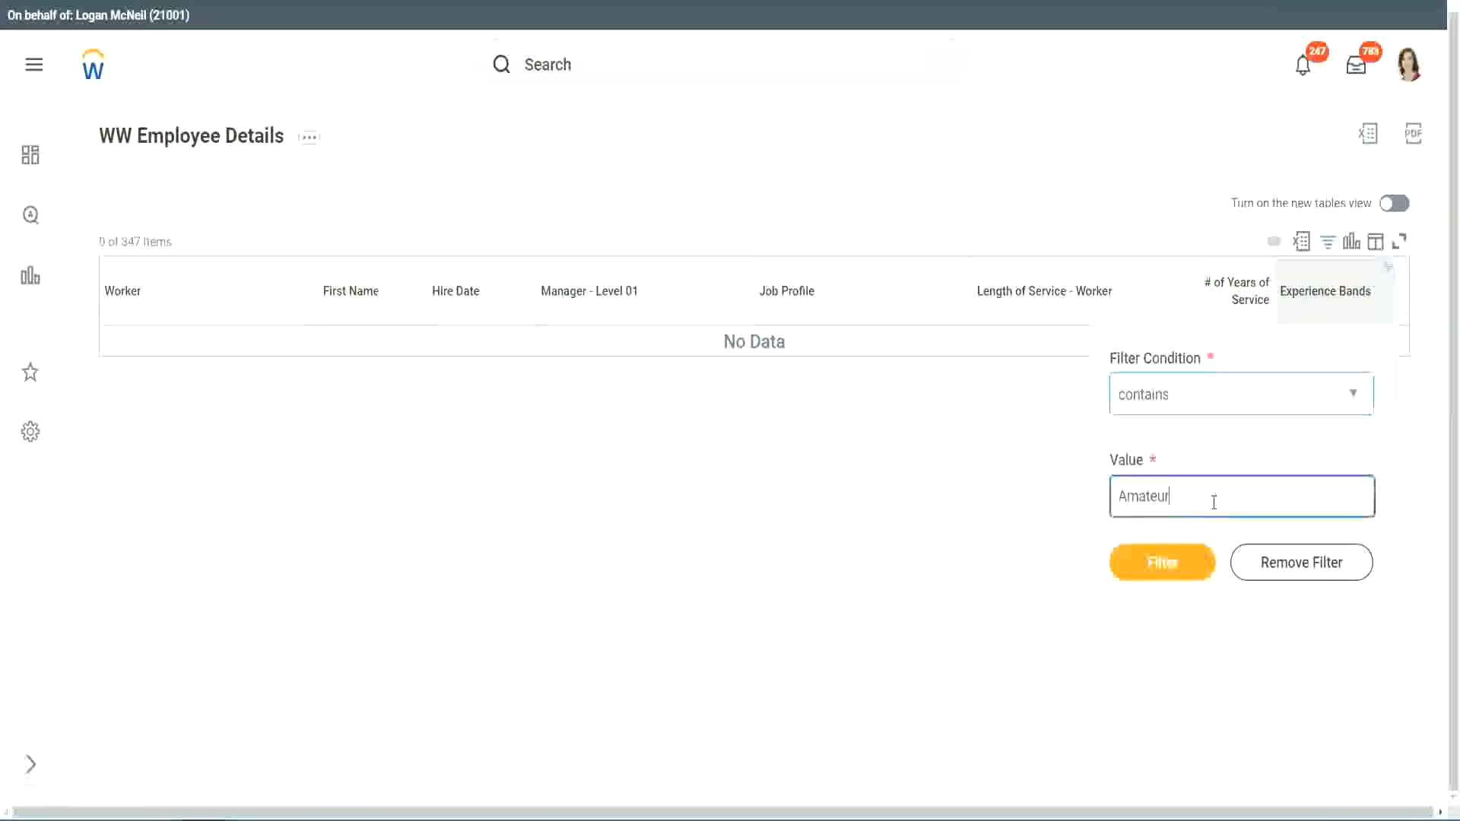
key(ctrl+a)
click(1162, 563)
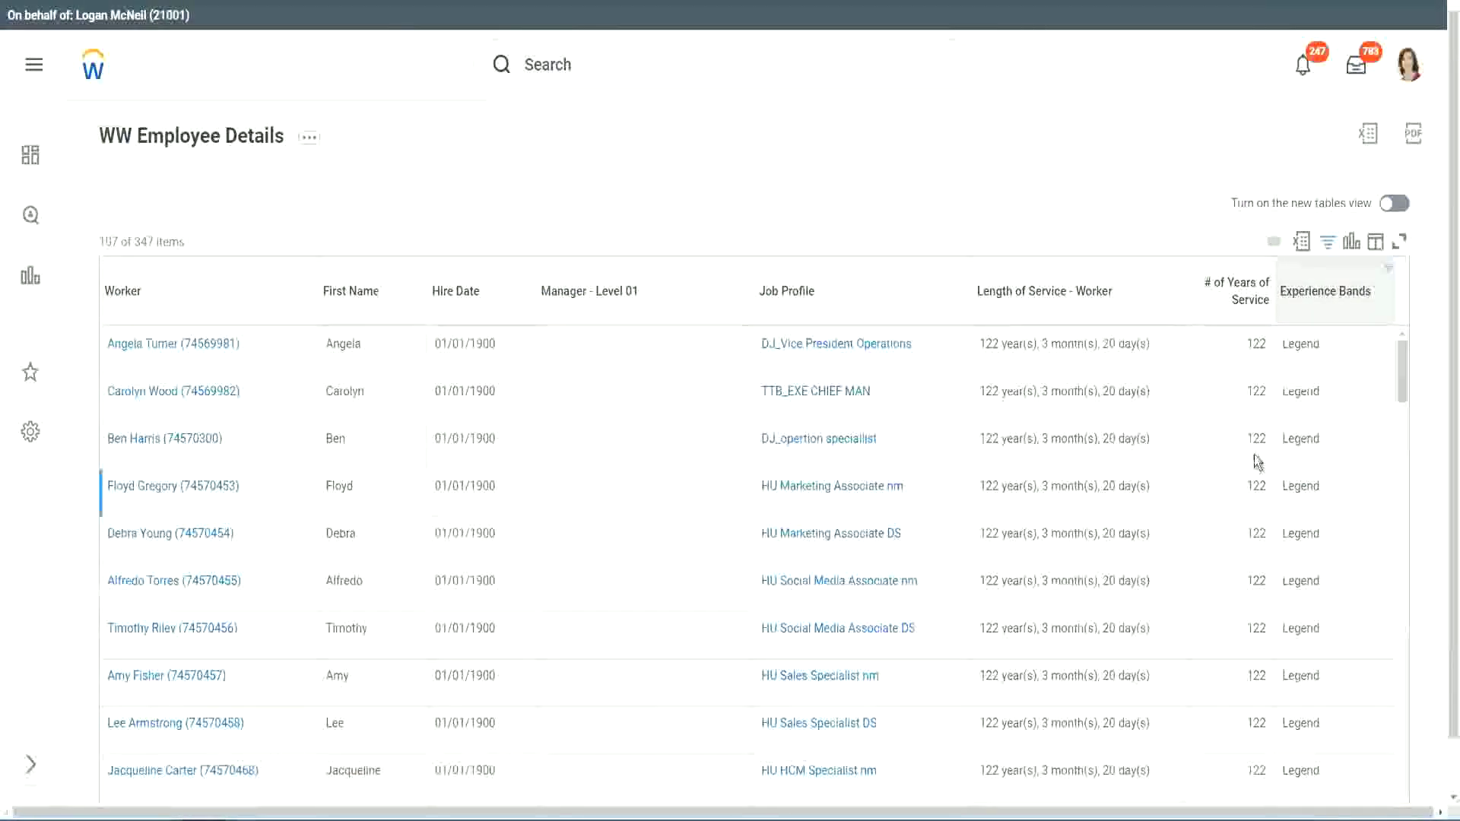
Step: Scroll through the Legend rows, inspecting a worker with a 1900 hire year
scroll(1253, 454, down, 10)
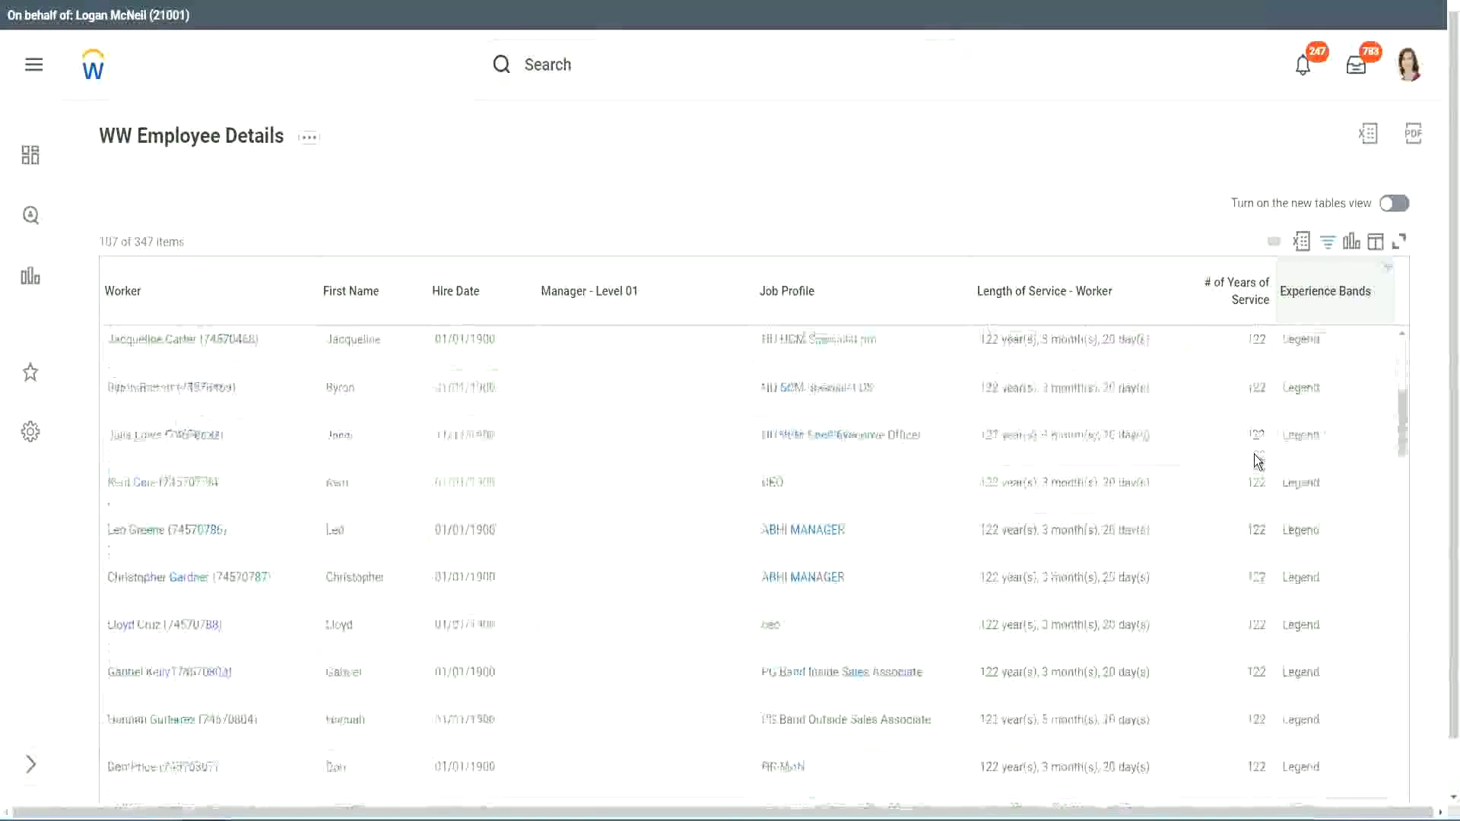
scroll(1253, 454, down, 3)
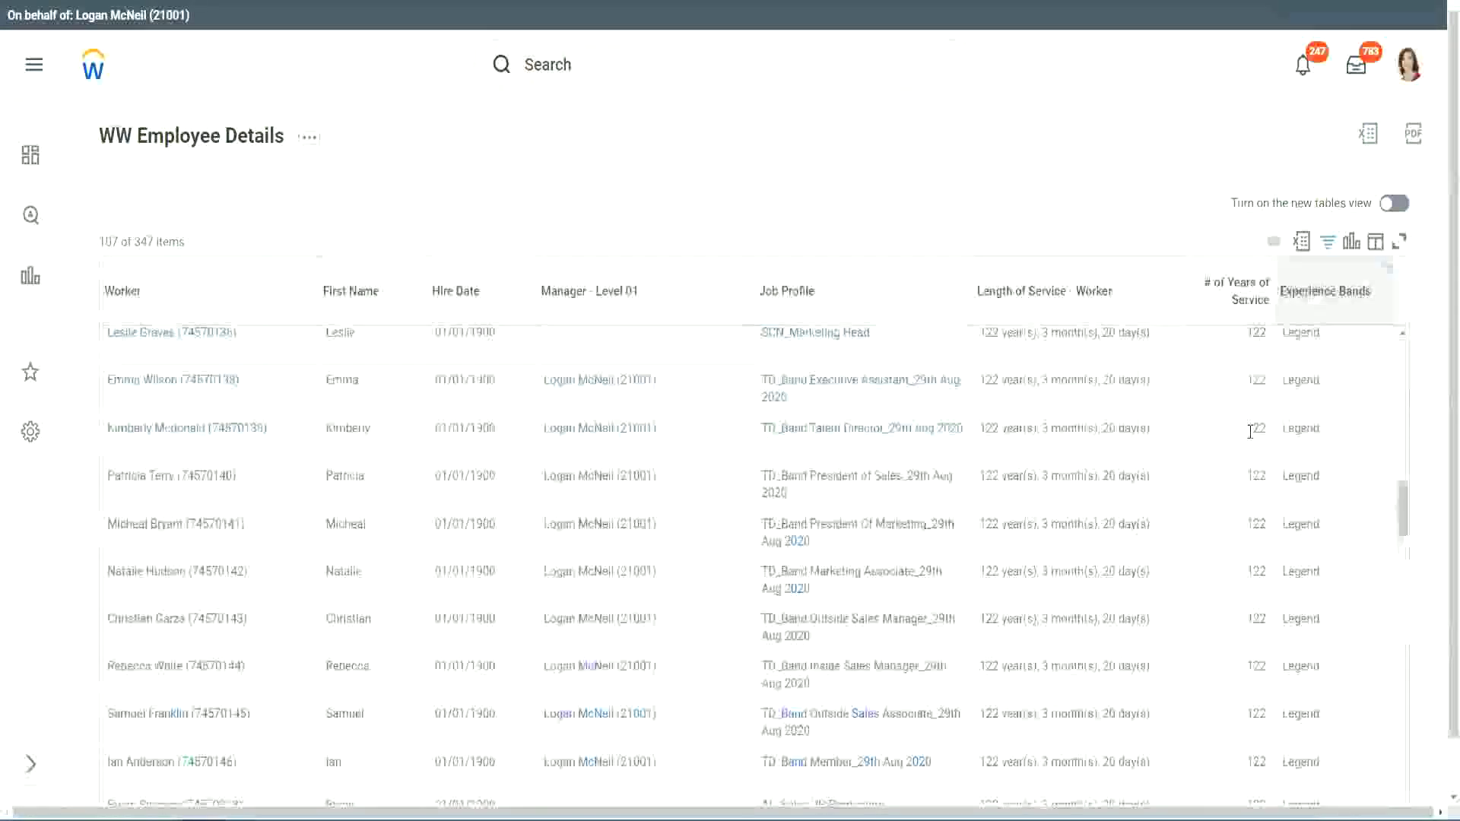
scroll(1250, 432, down, 12)
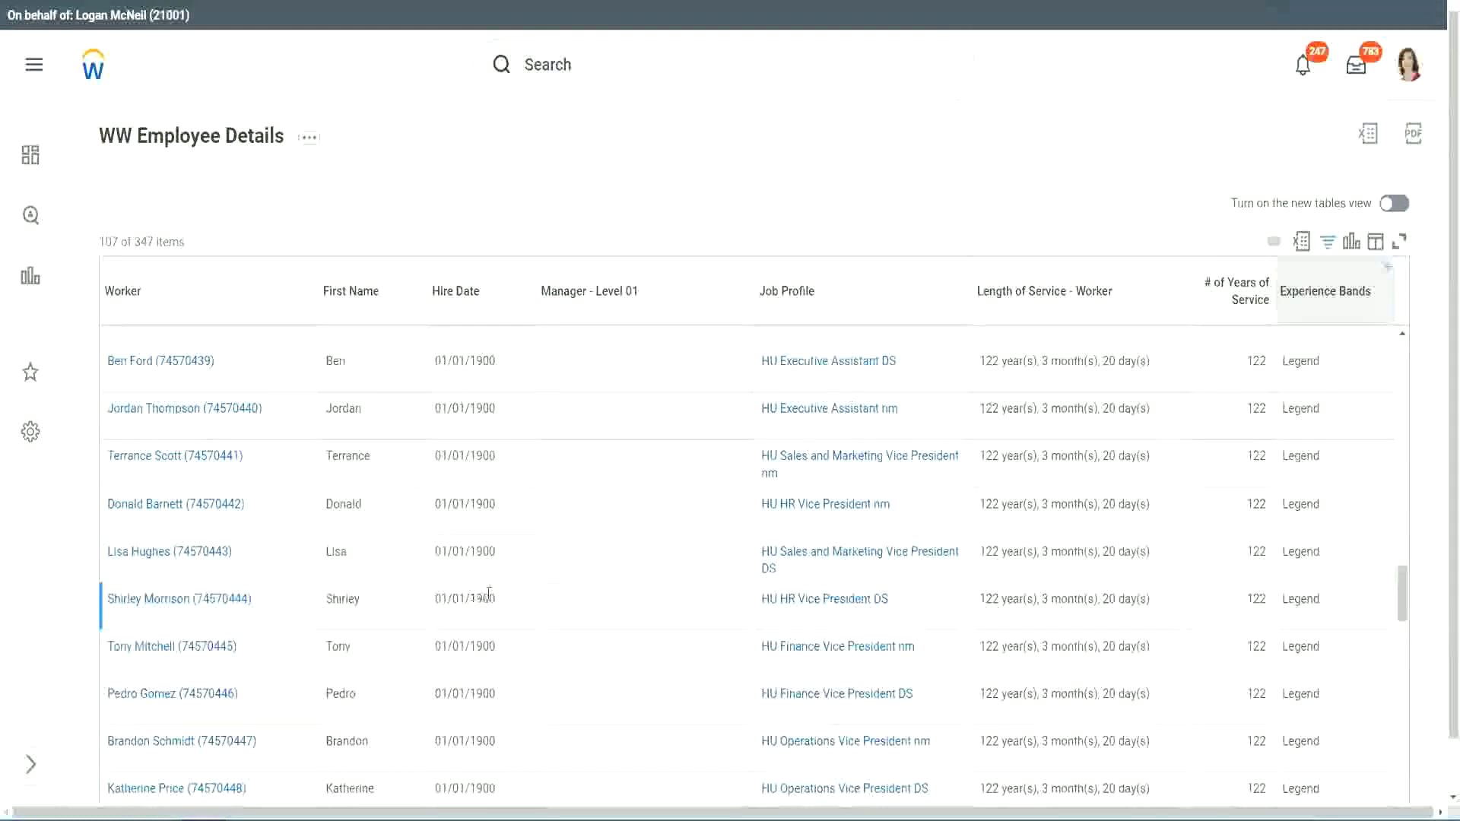
double_click(471, 598)
scroll(1242, 570, down, 4)
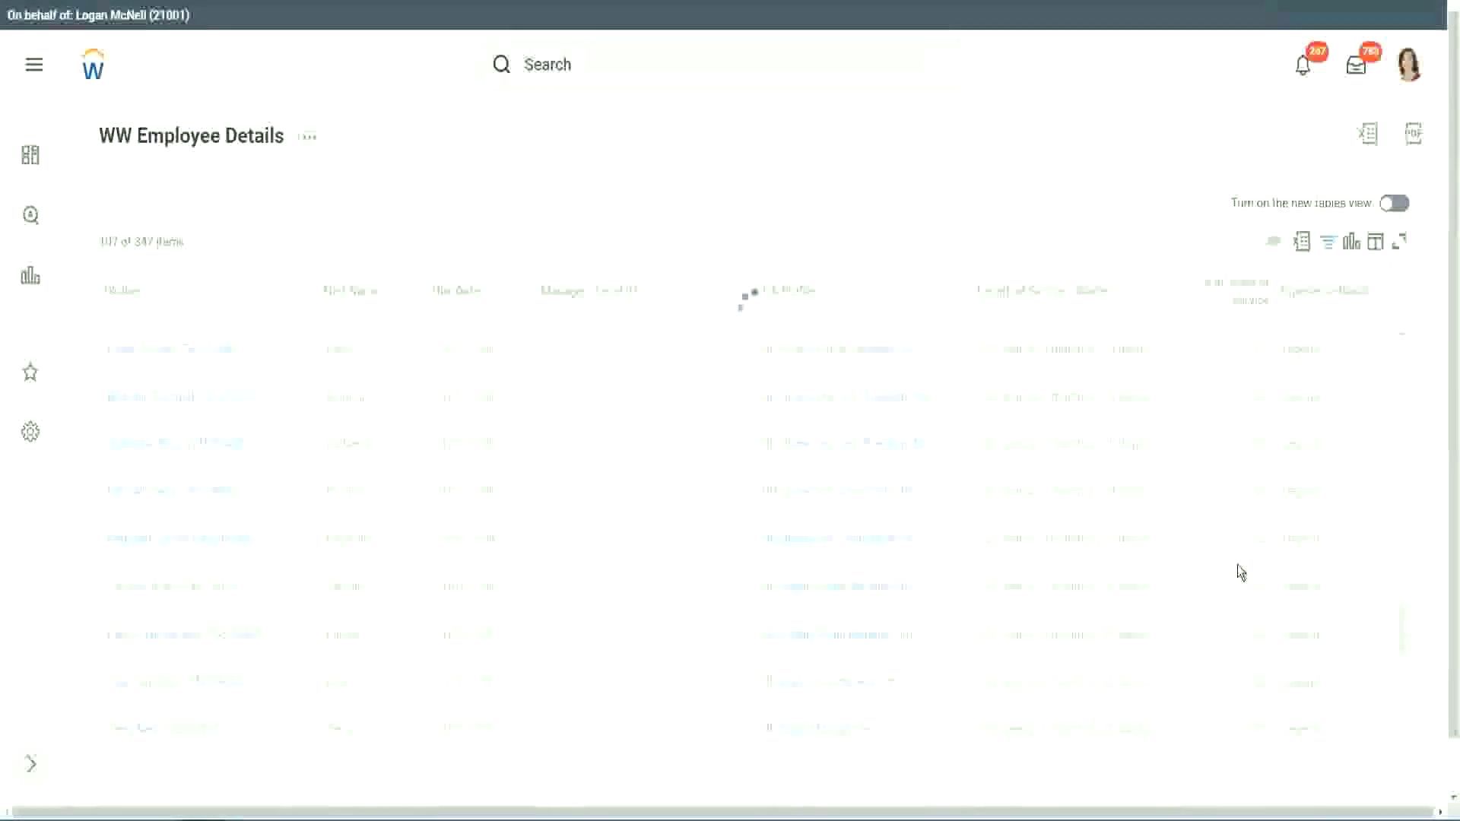
scroll(1241, 572, down, 10)
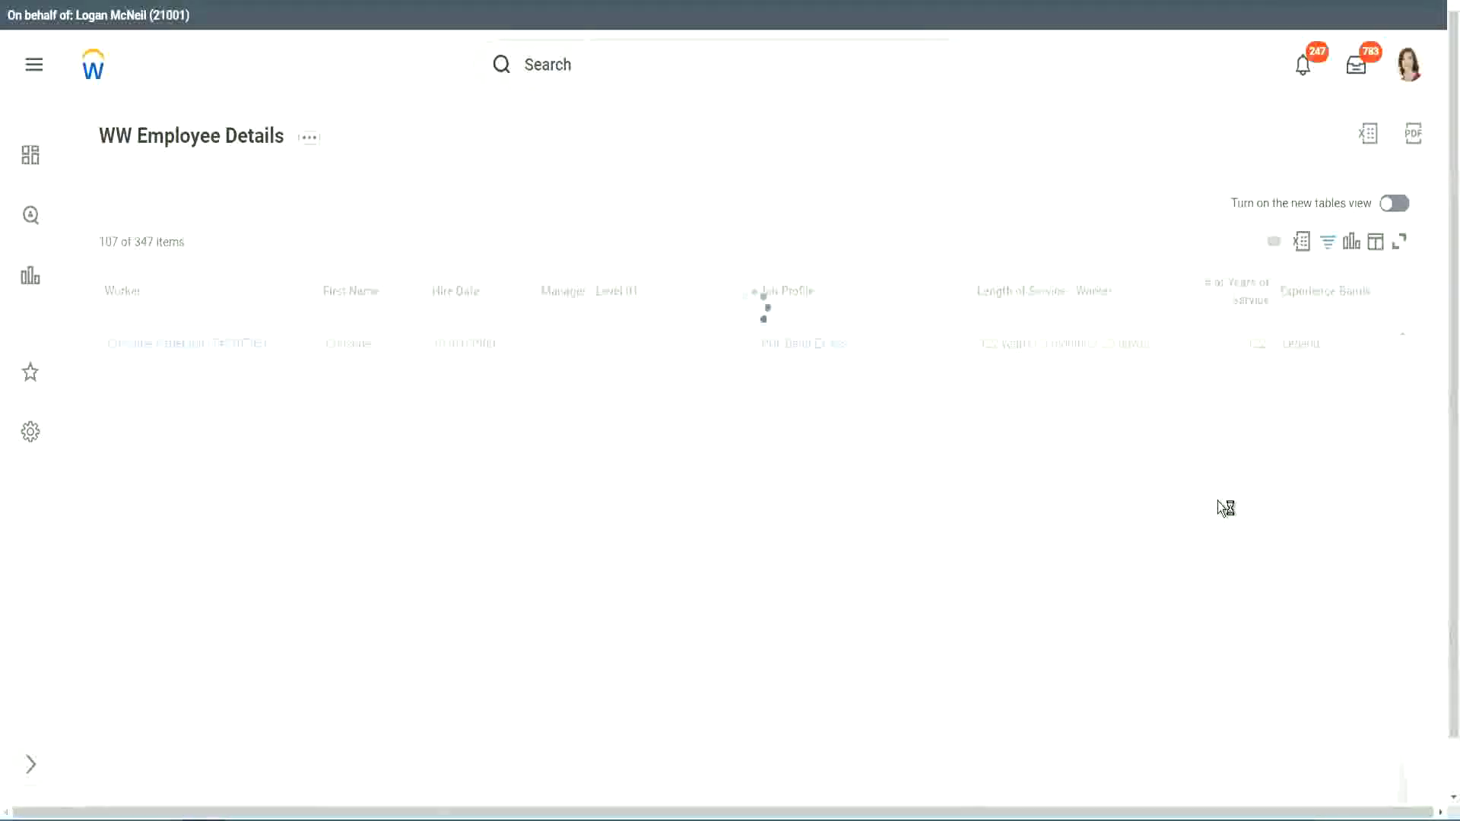
scroll(1216, 500, down, 3)
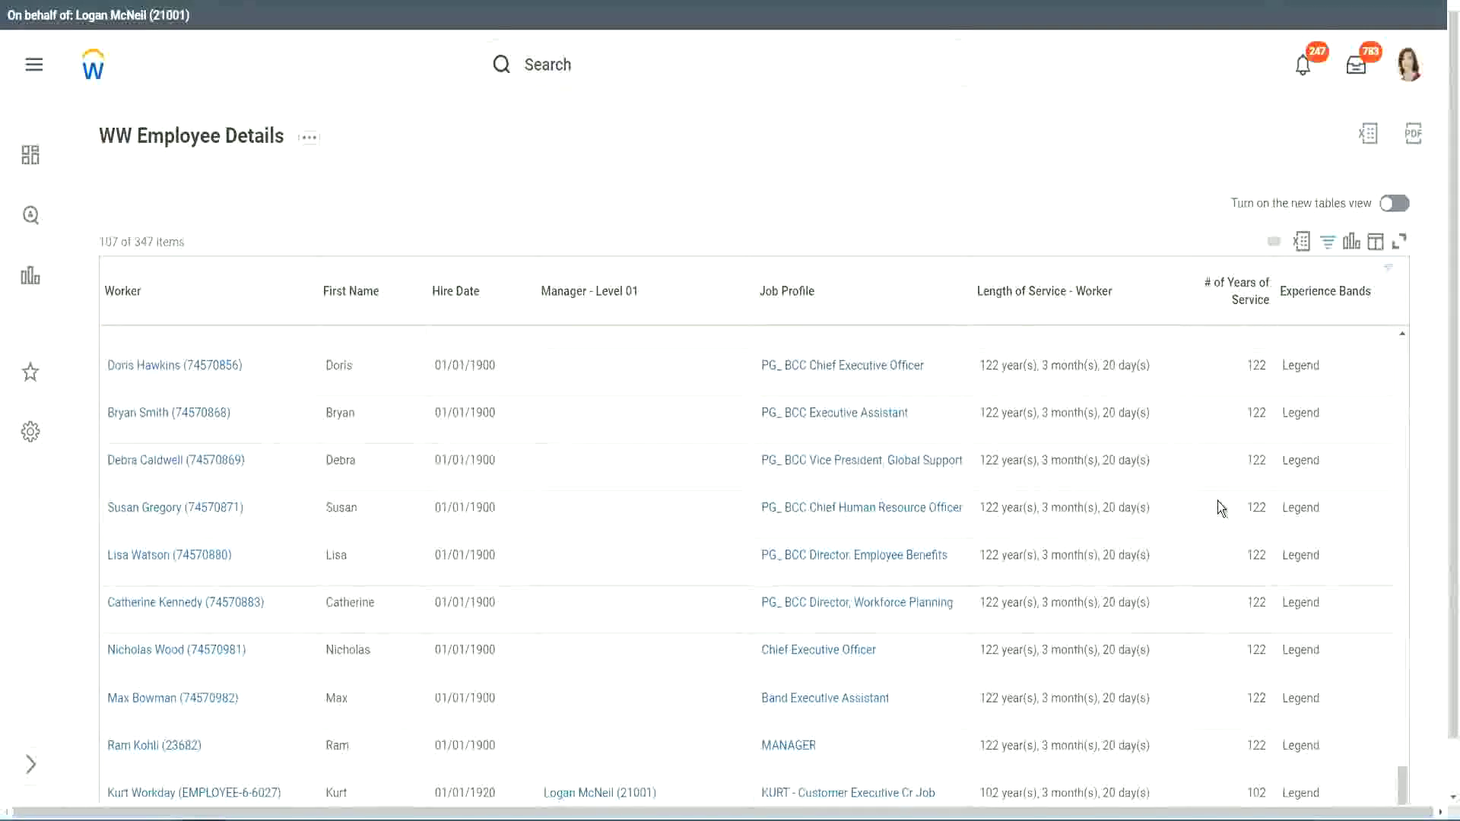
Step: Spot-check Legend rows showing 102 and 122 years of service
click(1244, 751)
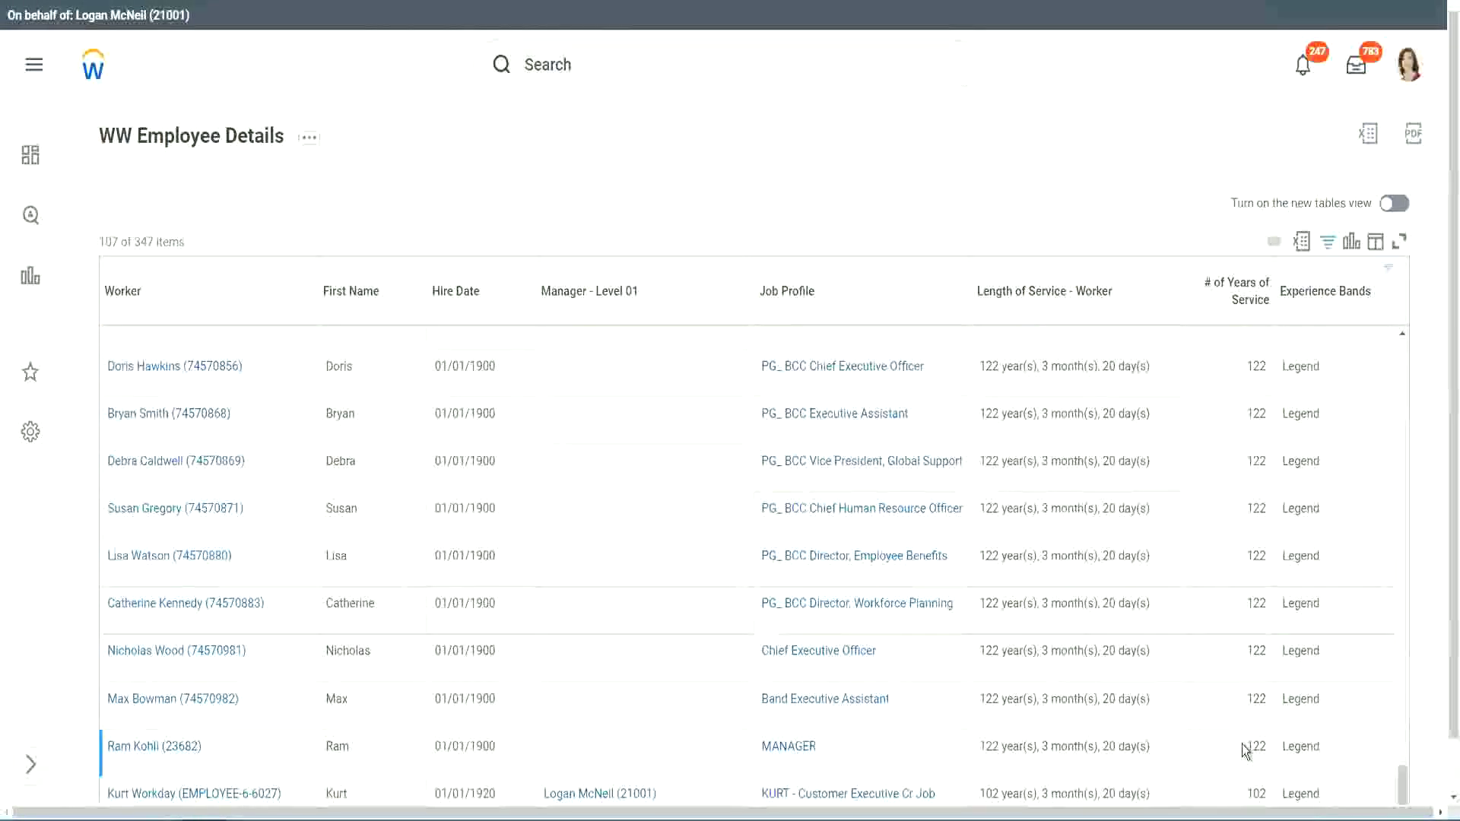
click(1253, 791)
double_click(1257, 791)
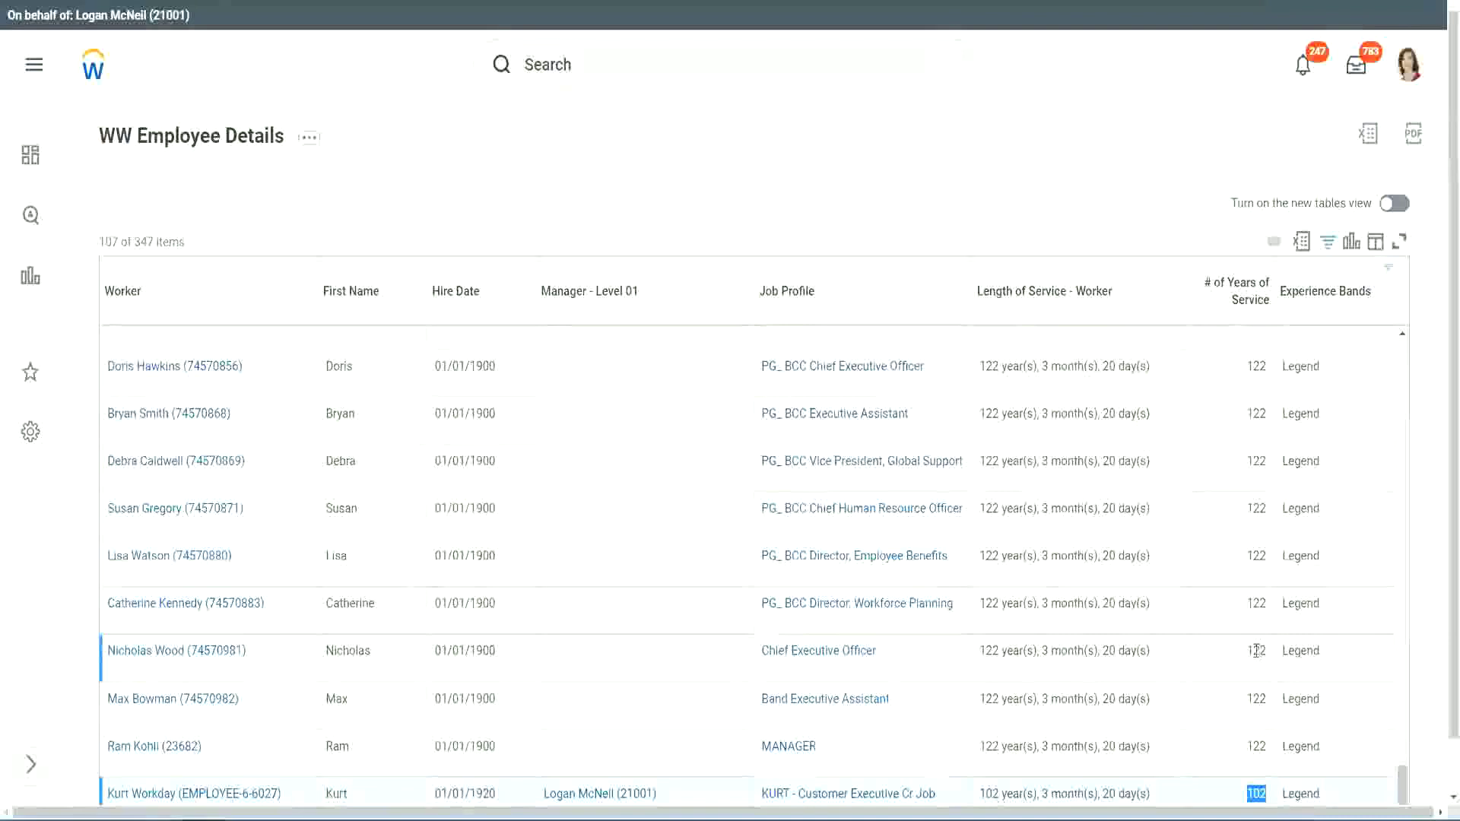
drag(1255, 650, 1267, 650)
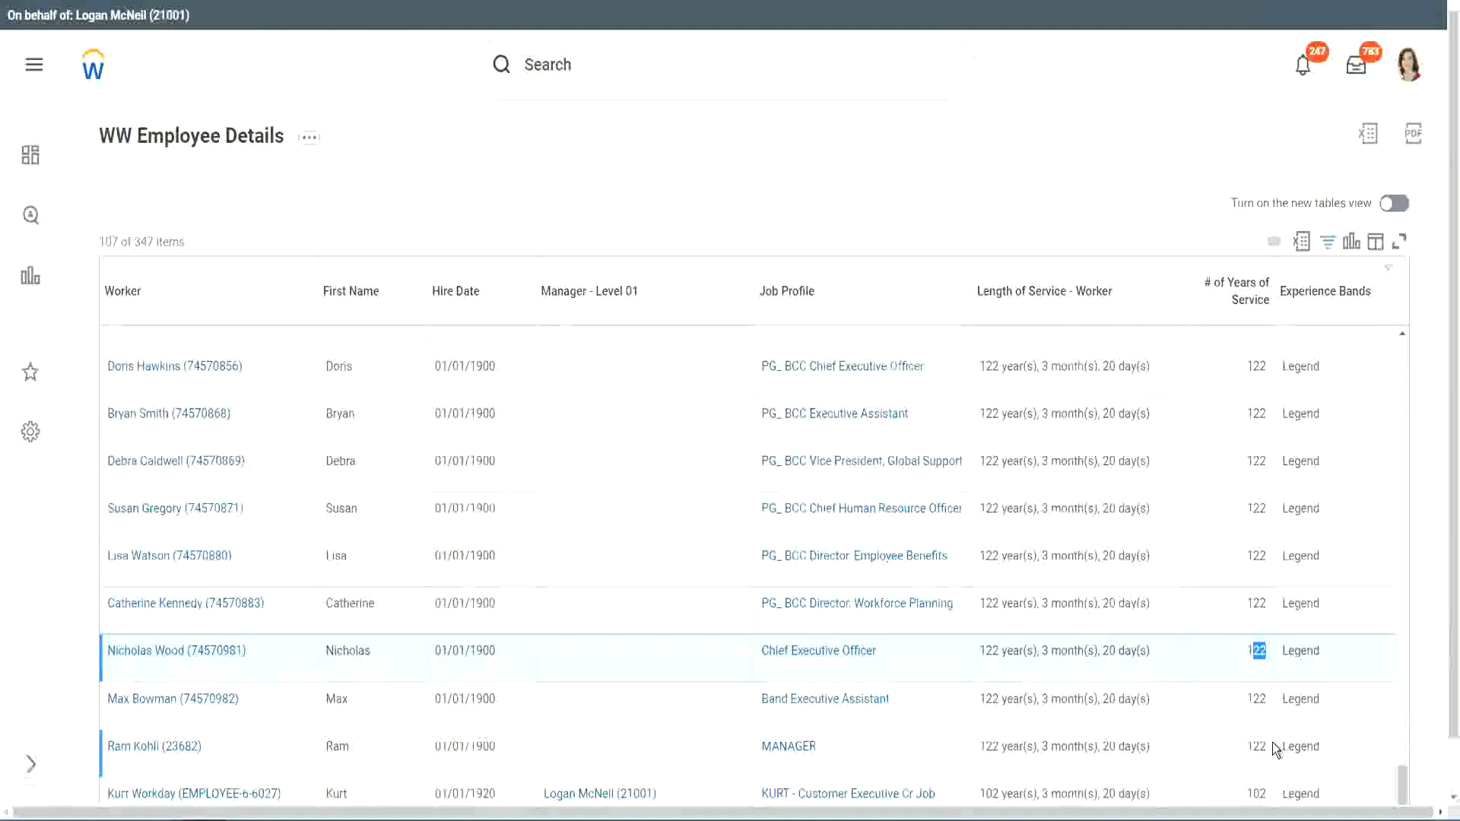
click(1225, 605)
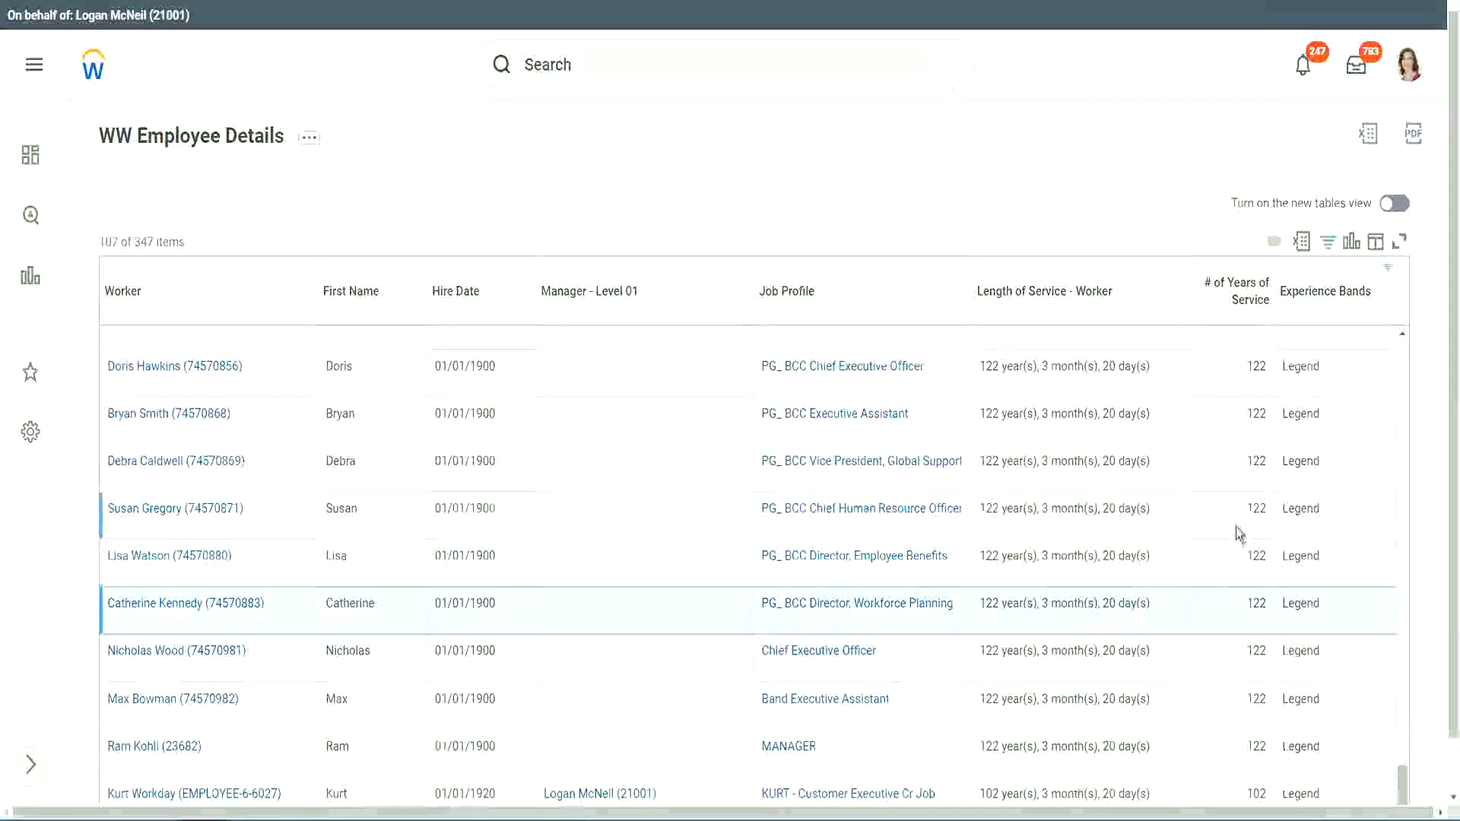
click(1229, 427)
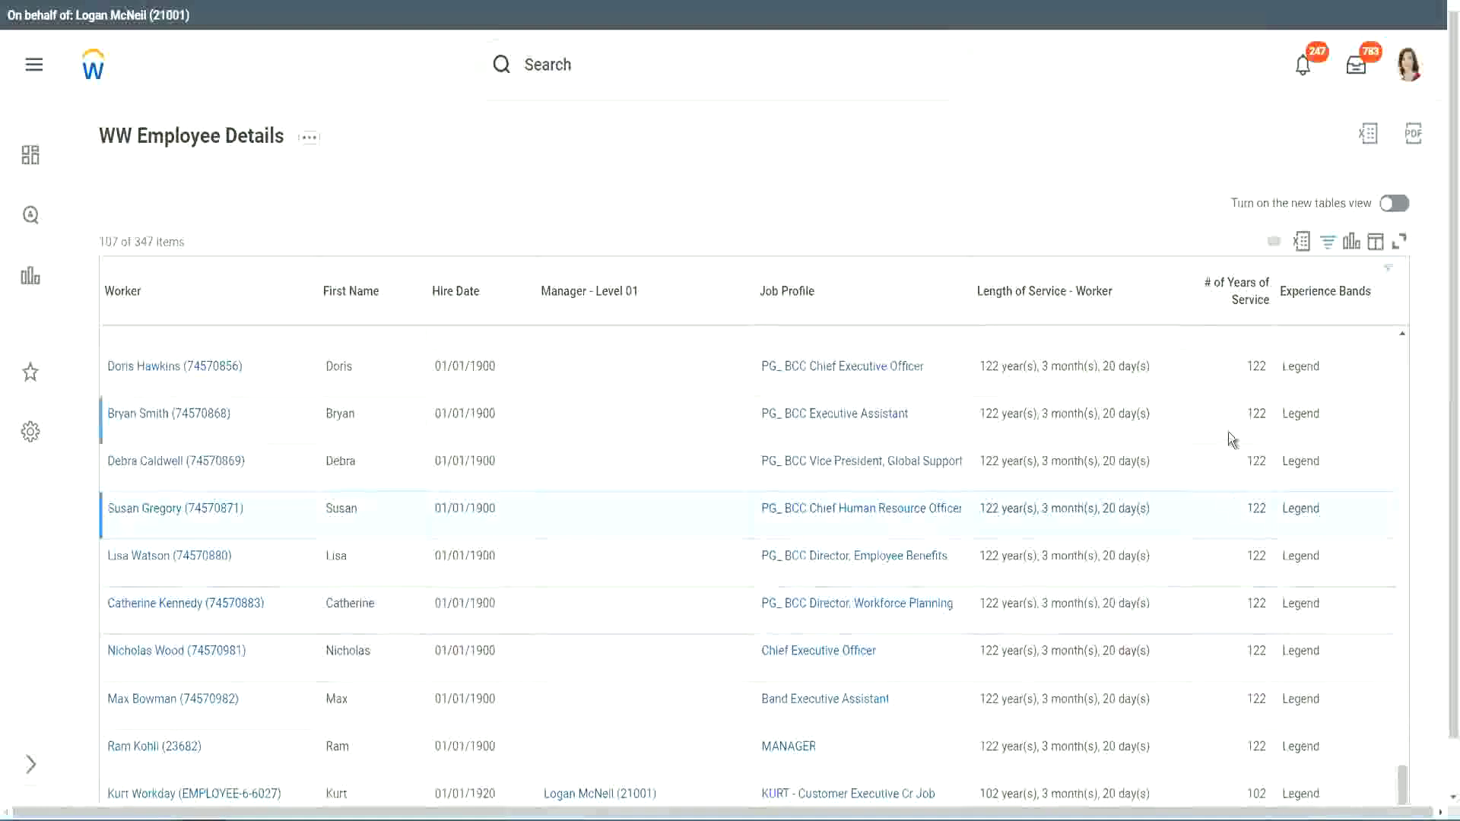
Step: Change the Experience Bands filter to 'Experienced' (82 of 347) and check the 8 - 15 years note
click(1335, 299)
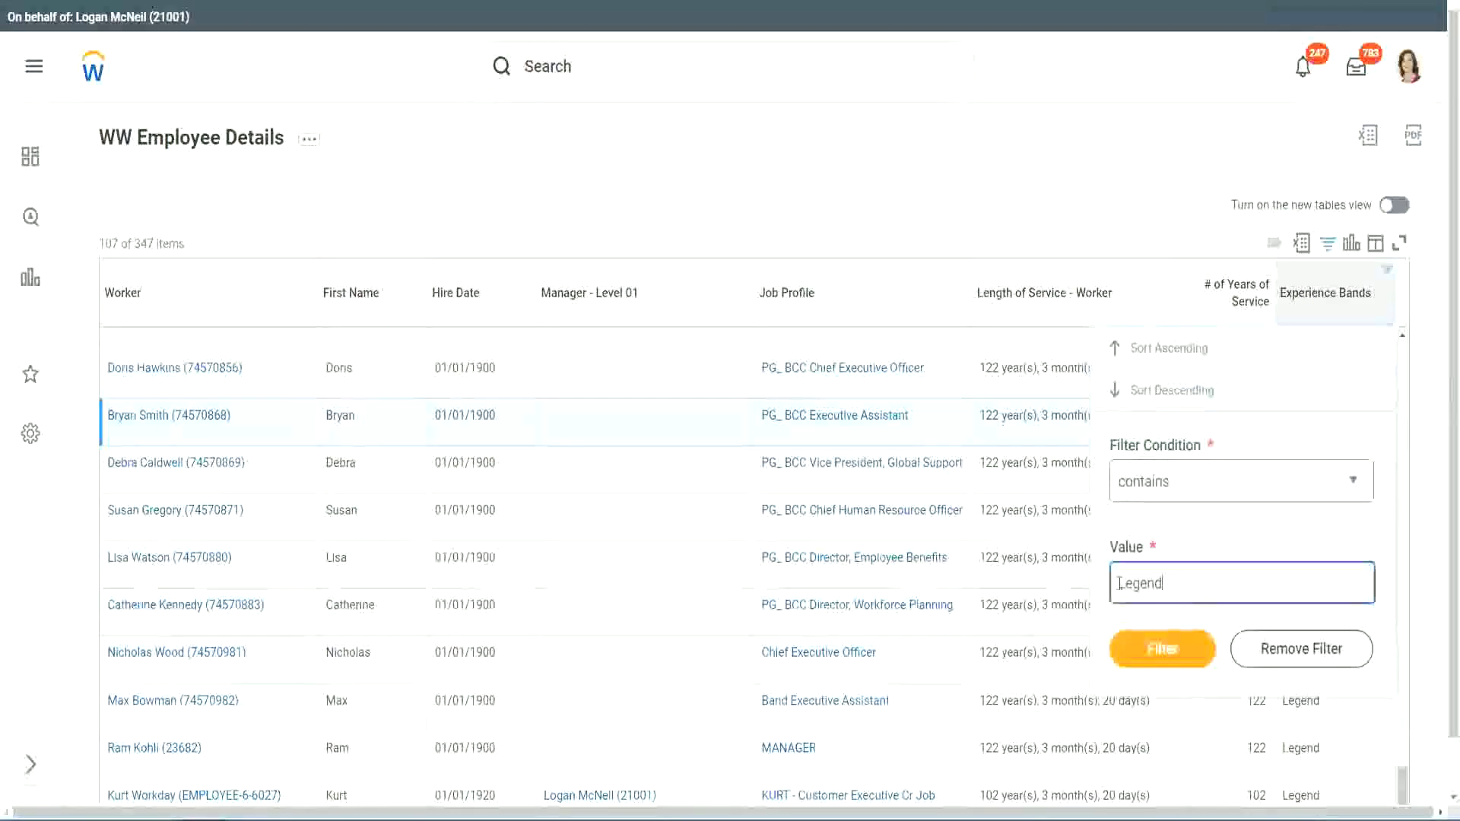
double_click(1118, 583)
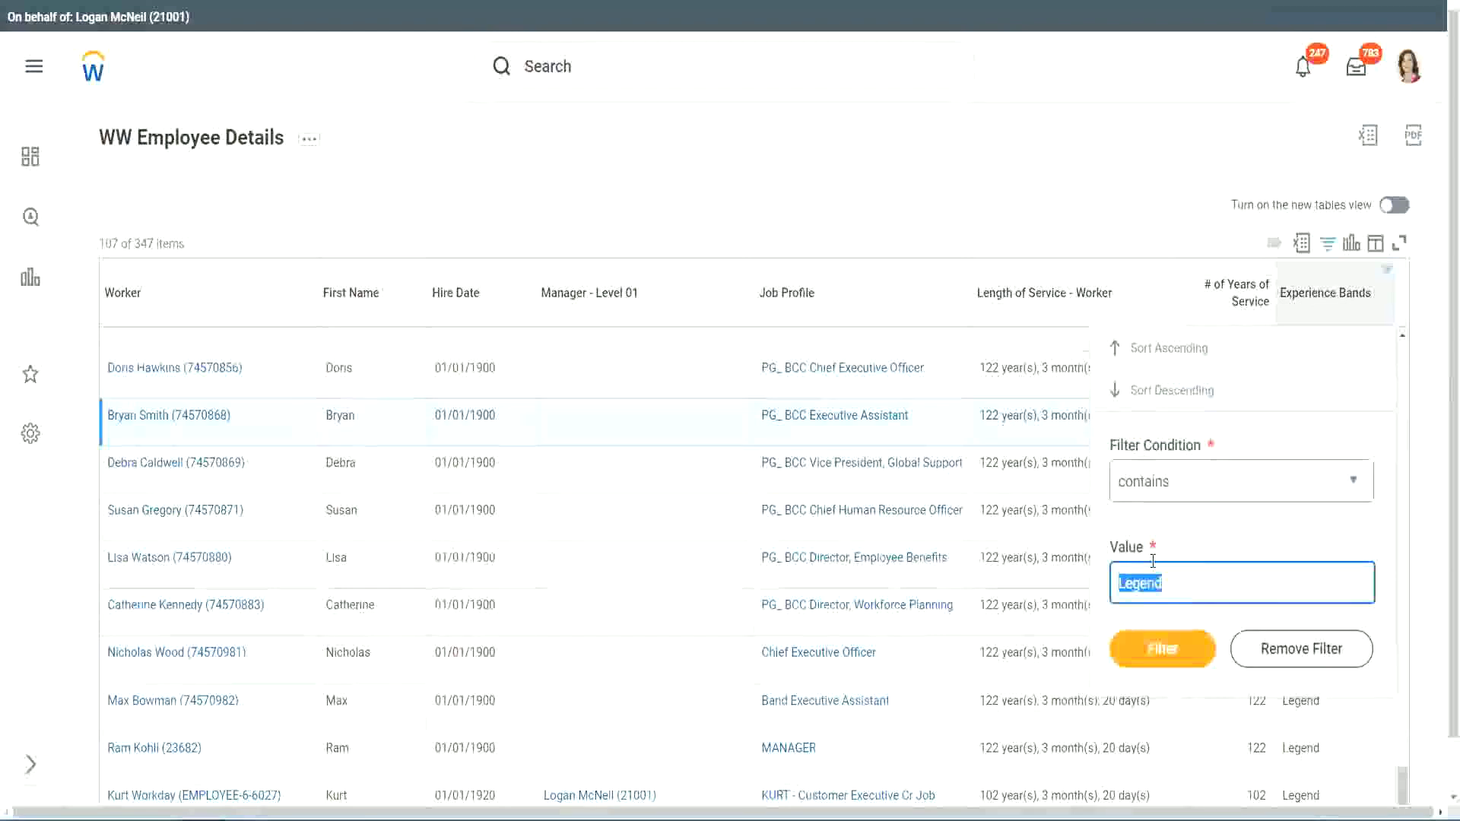
text(Exp)
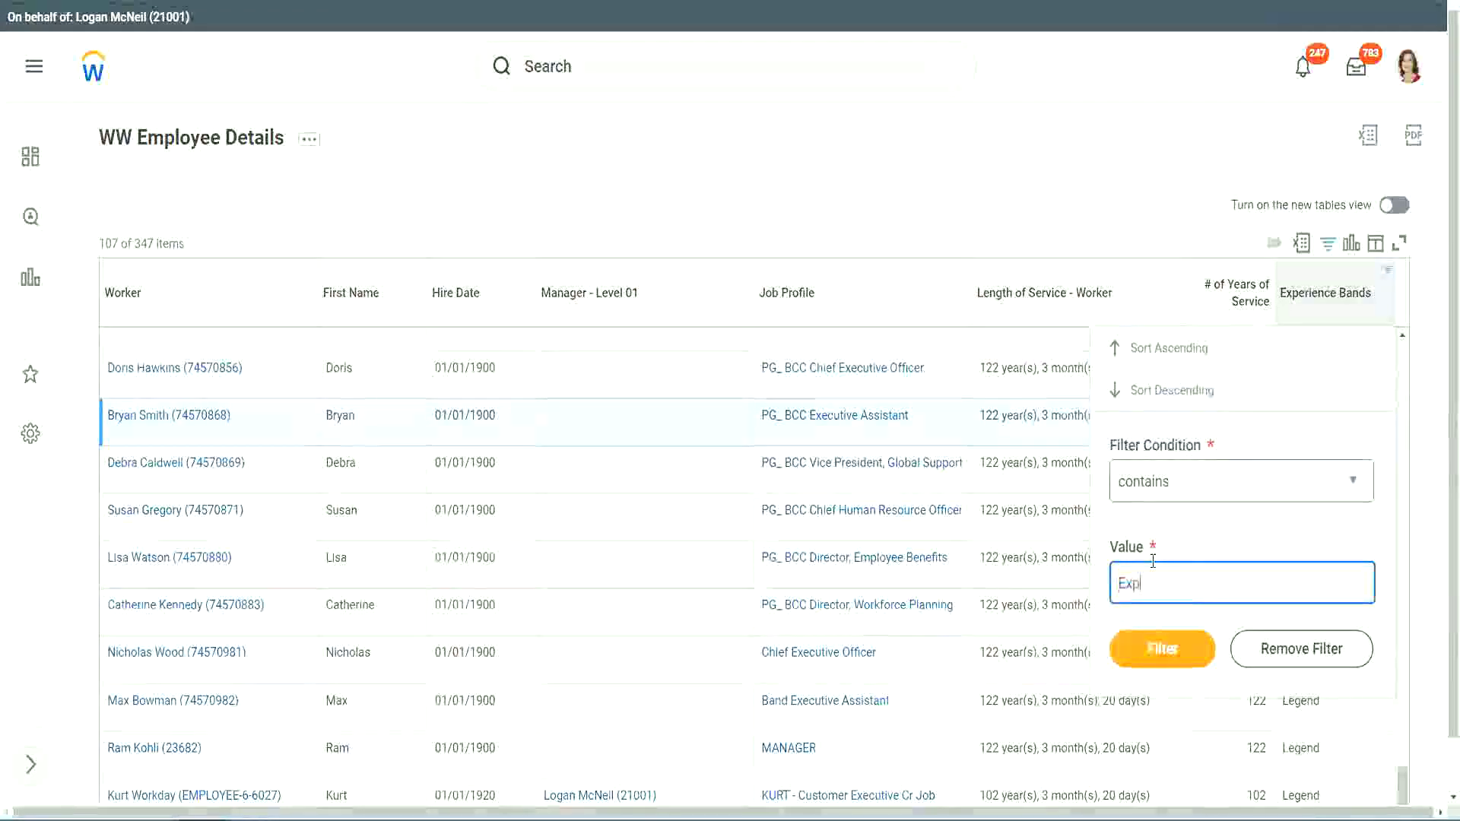
text(erienced)
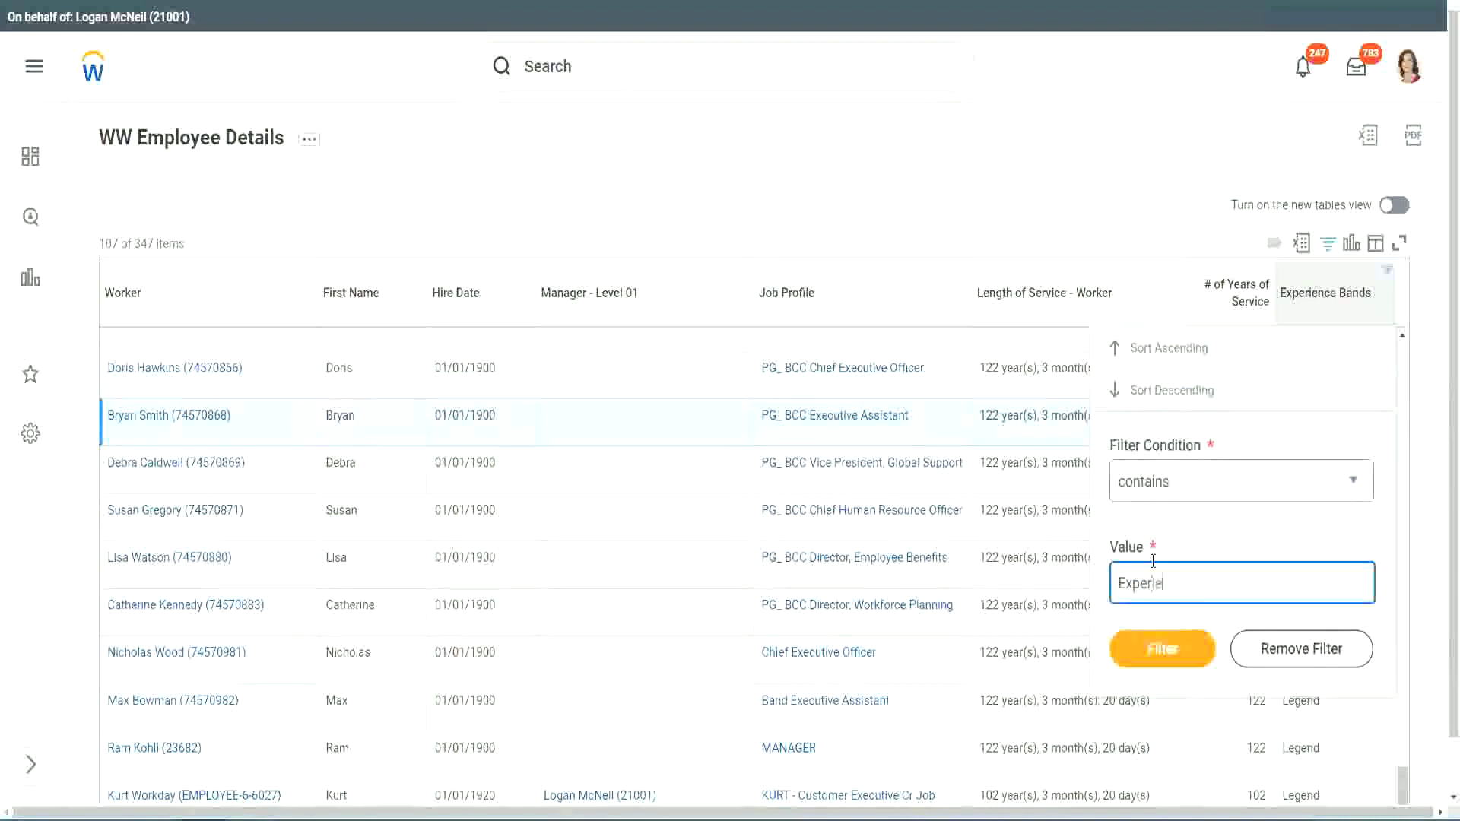
click(1171, 651)
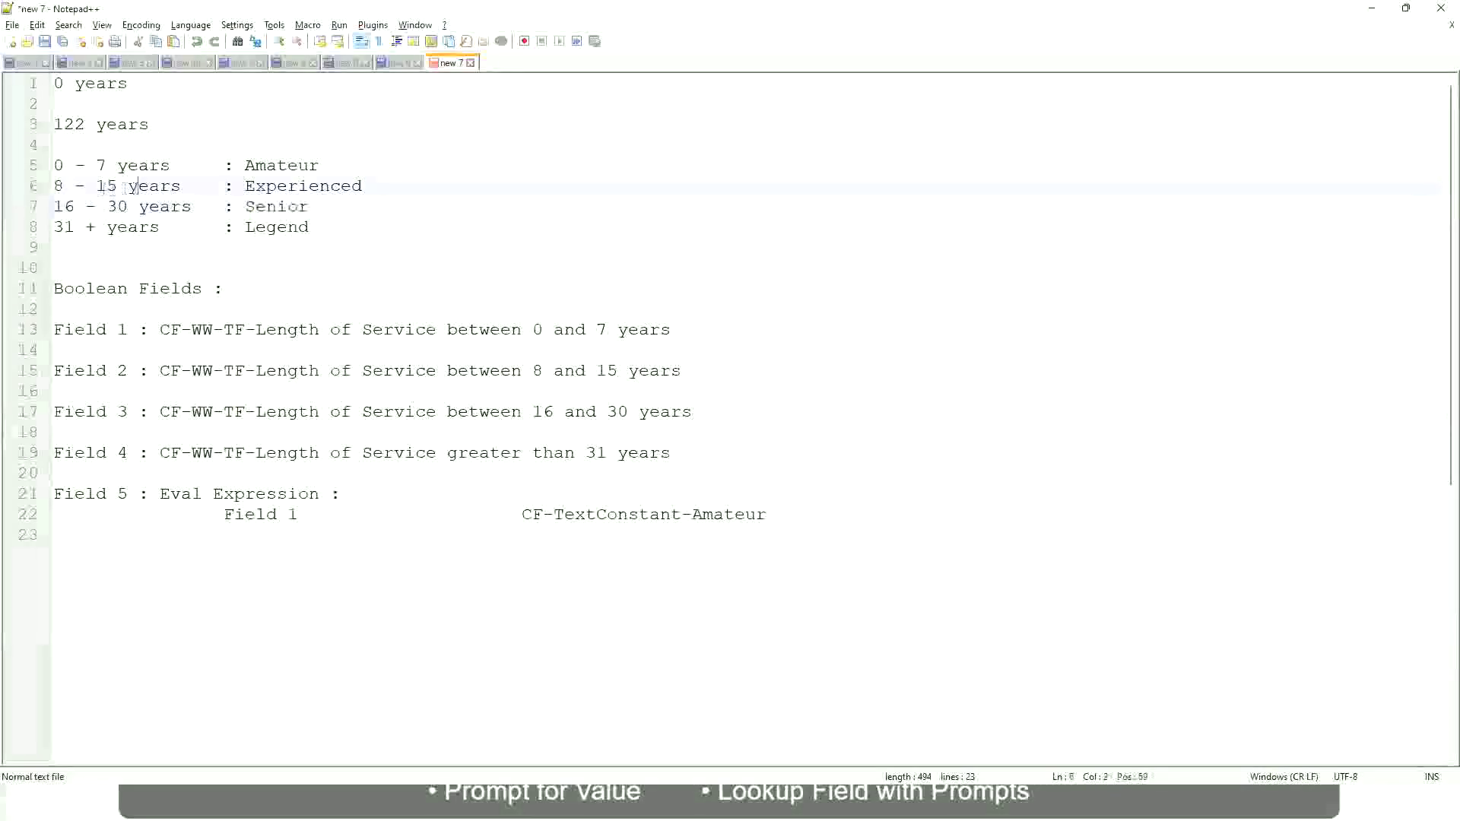
drag(69, 186, 118, 185)
click(171, 187)
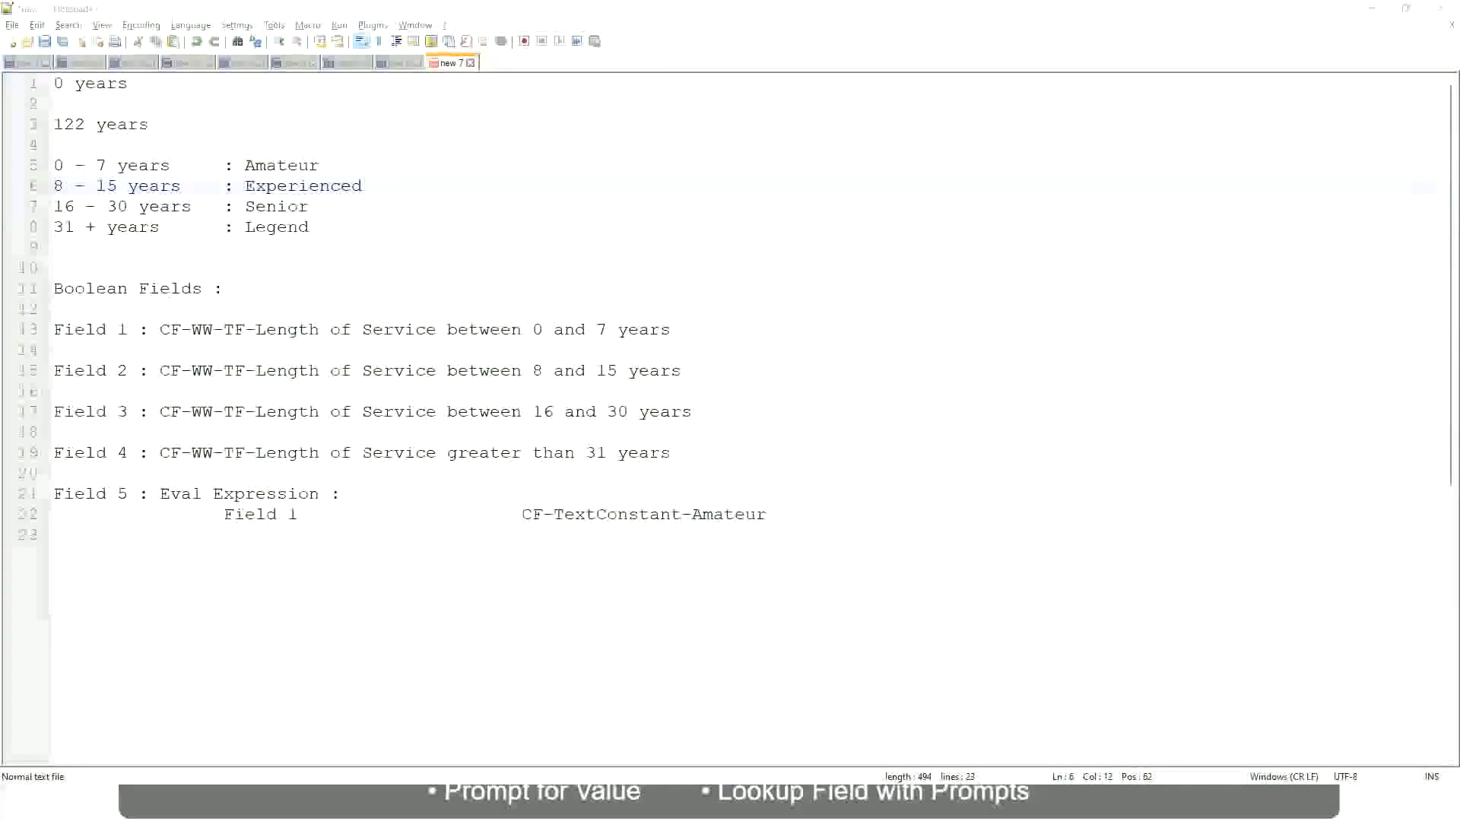
key(alt+Tab)
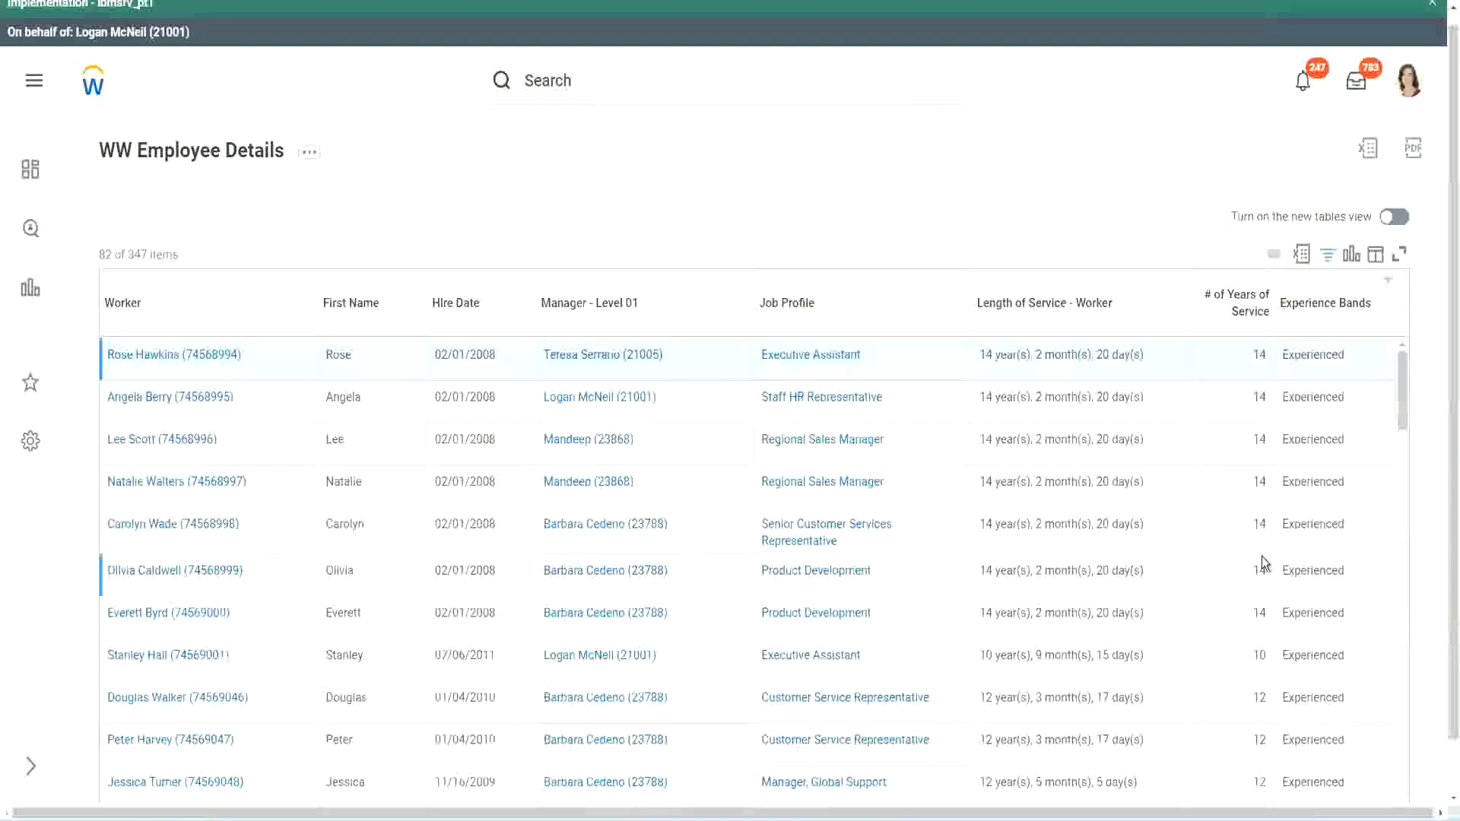
scroll(1261, 563, down, 5)
double_click(1259, 401)
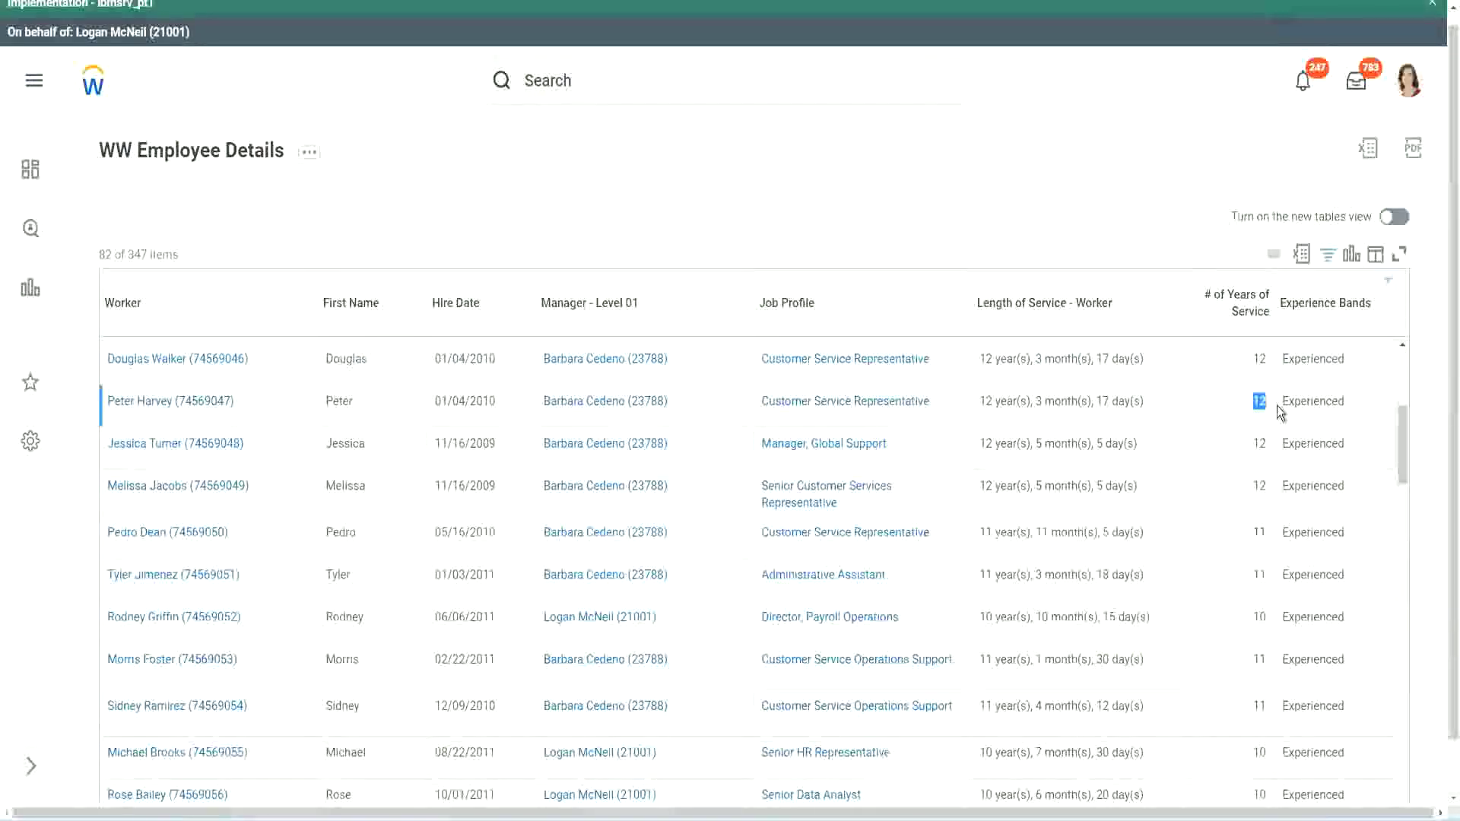
double_click(1313, 401)
scroll(1266, 525, down, 3)
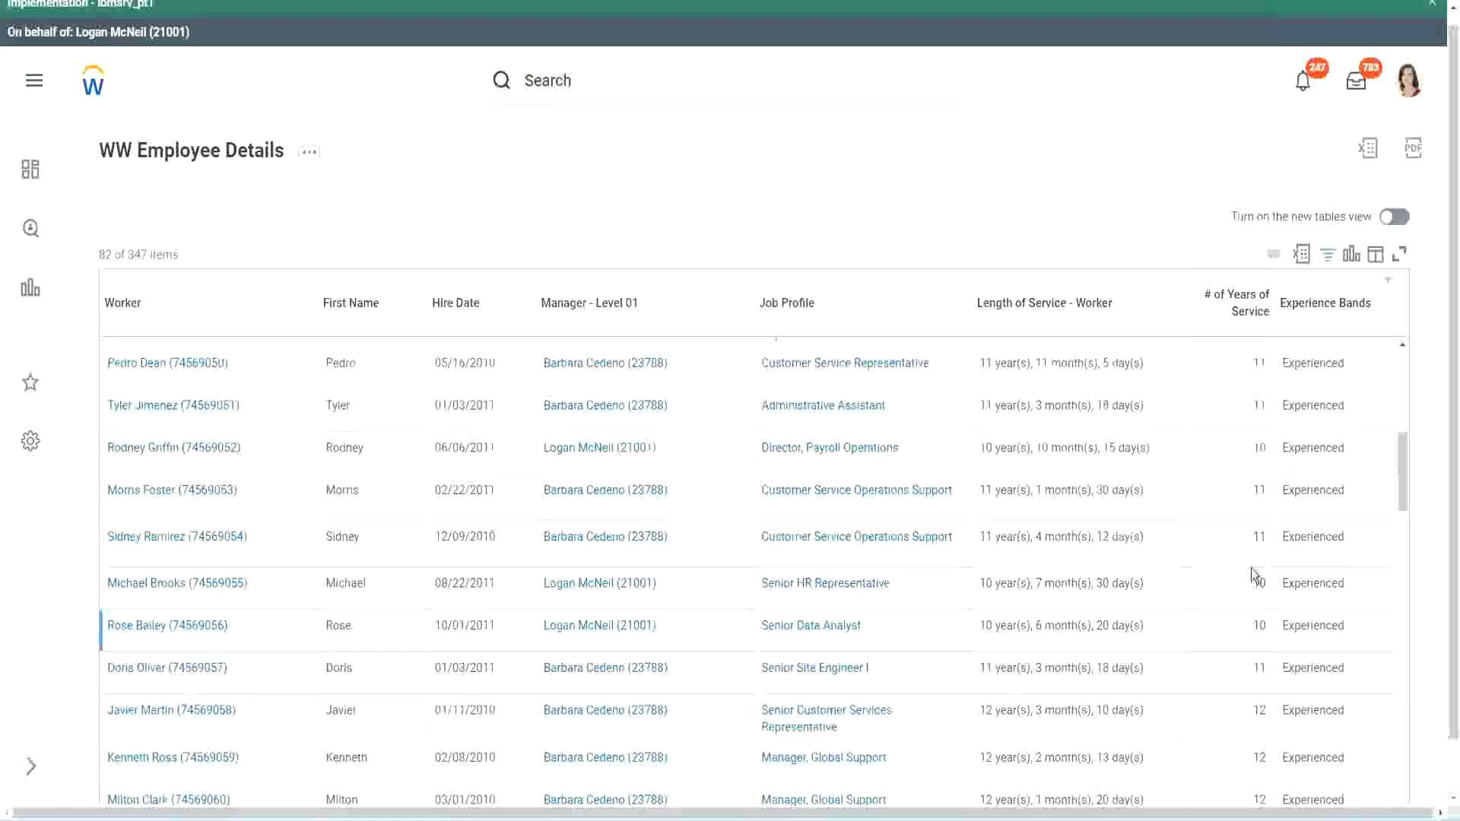
click(1259, 540)
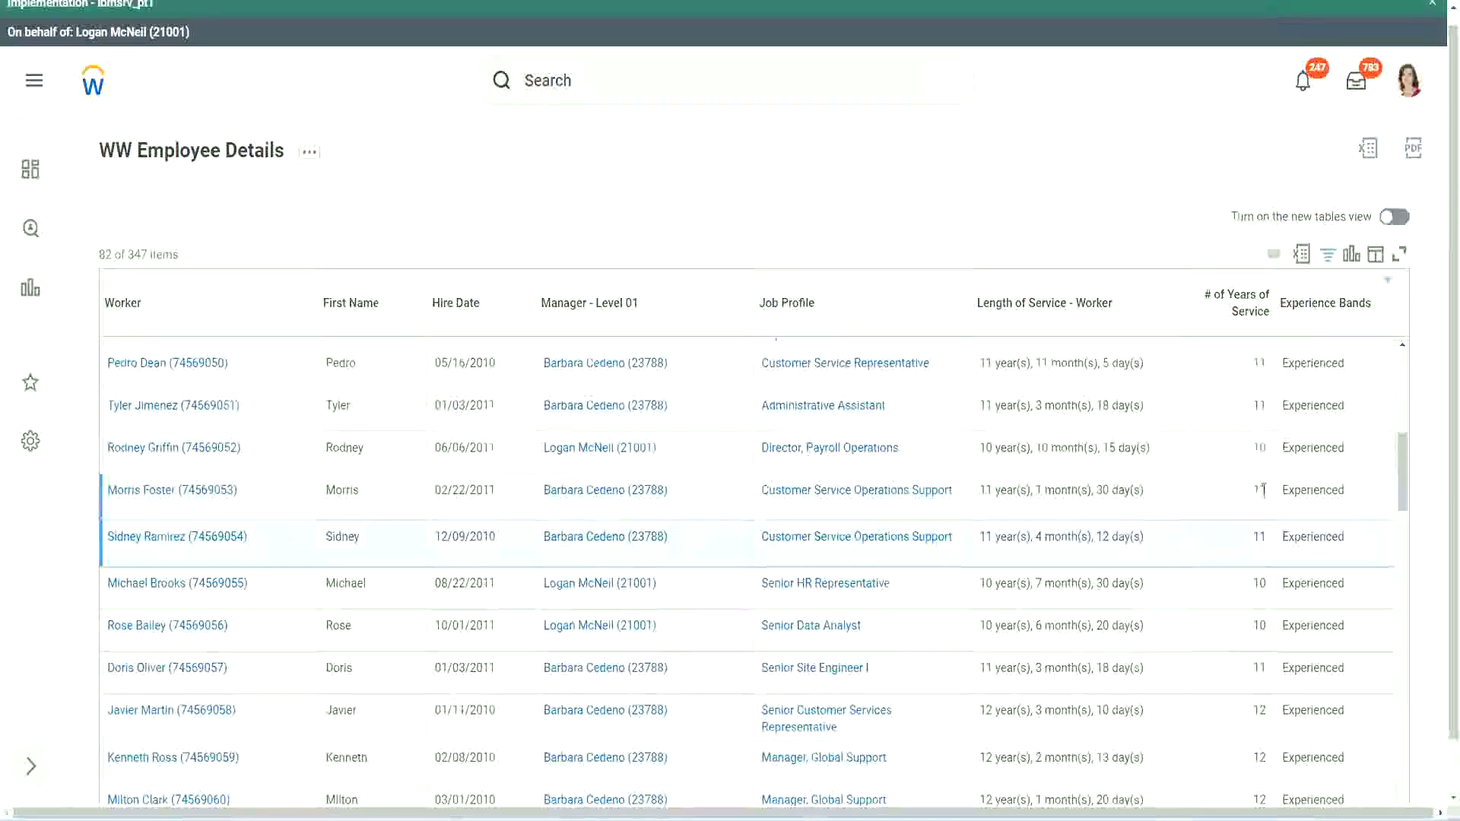
click(1331, 487)
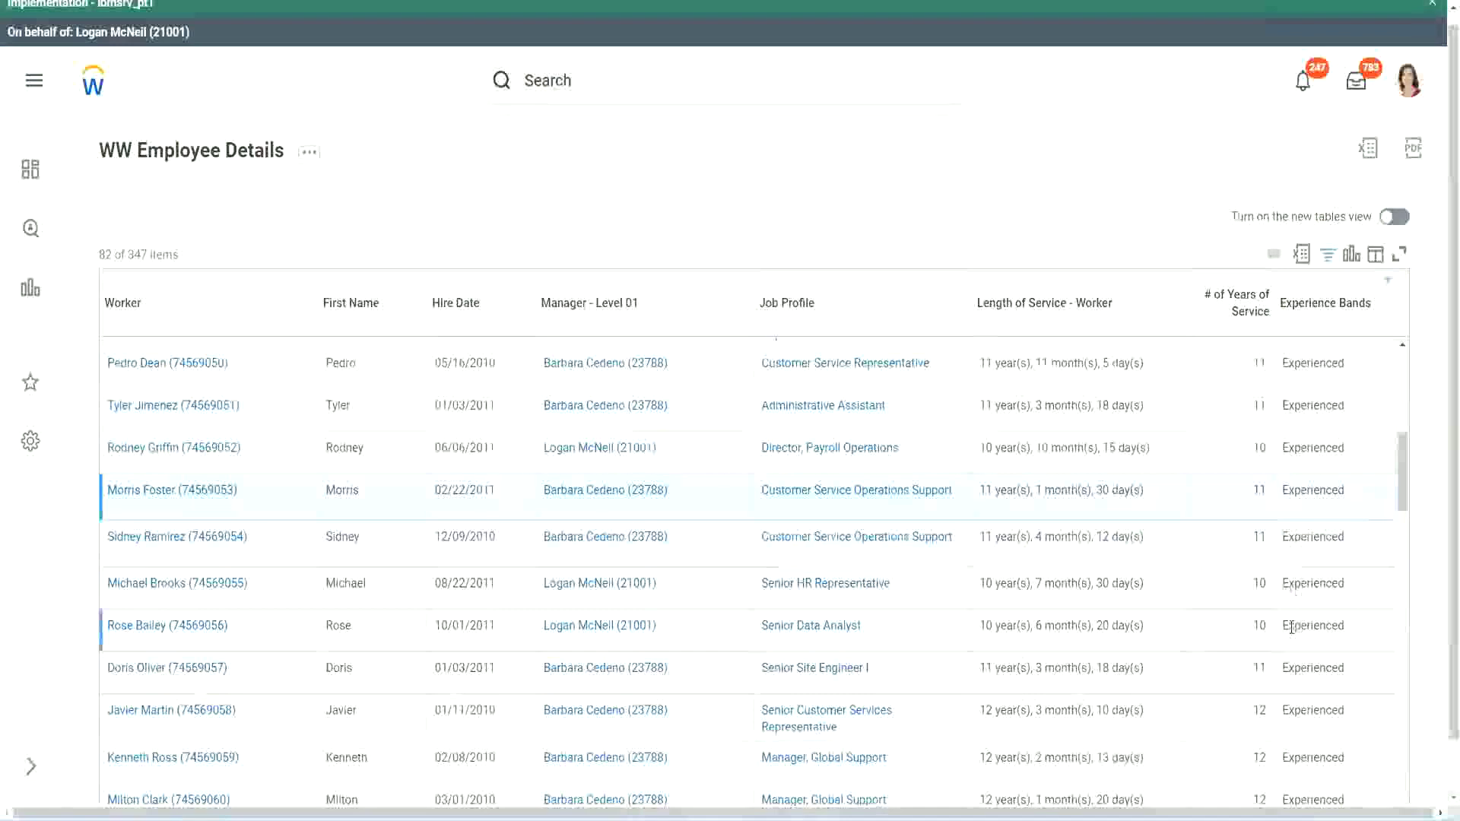
scroll(1291, 627, down, 10)
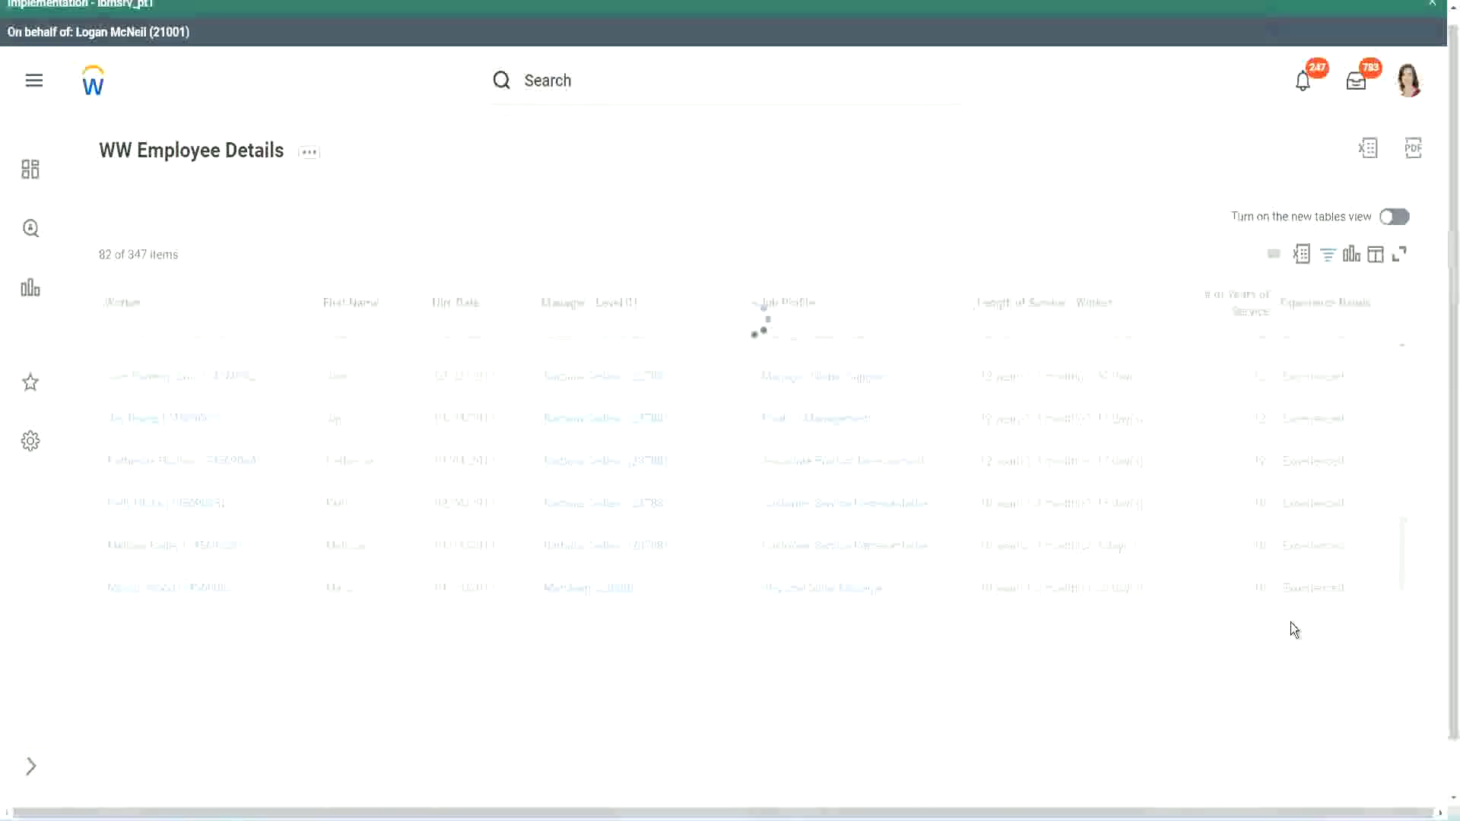